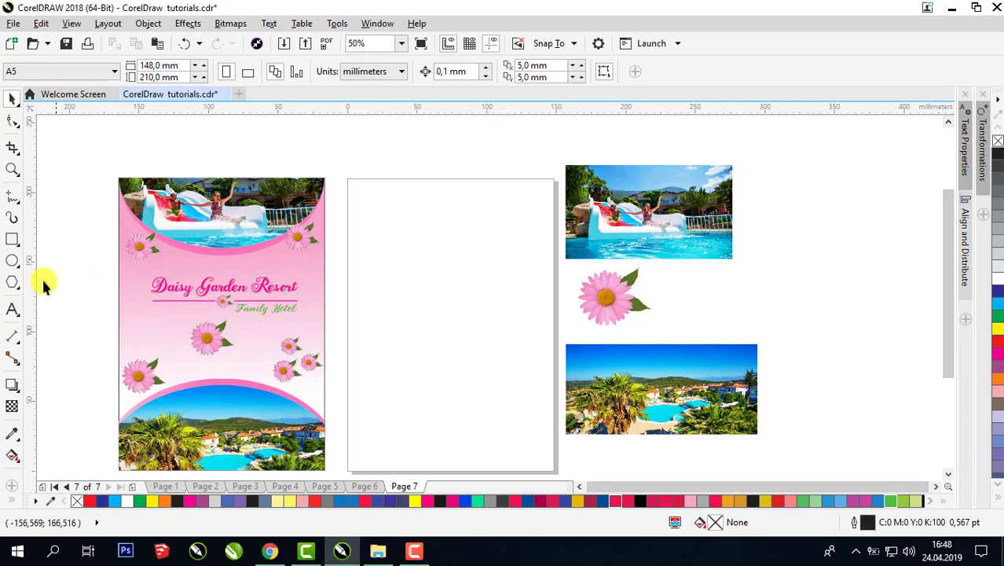
pyautogui.press('F6')
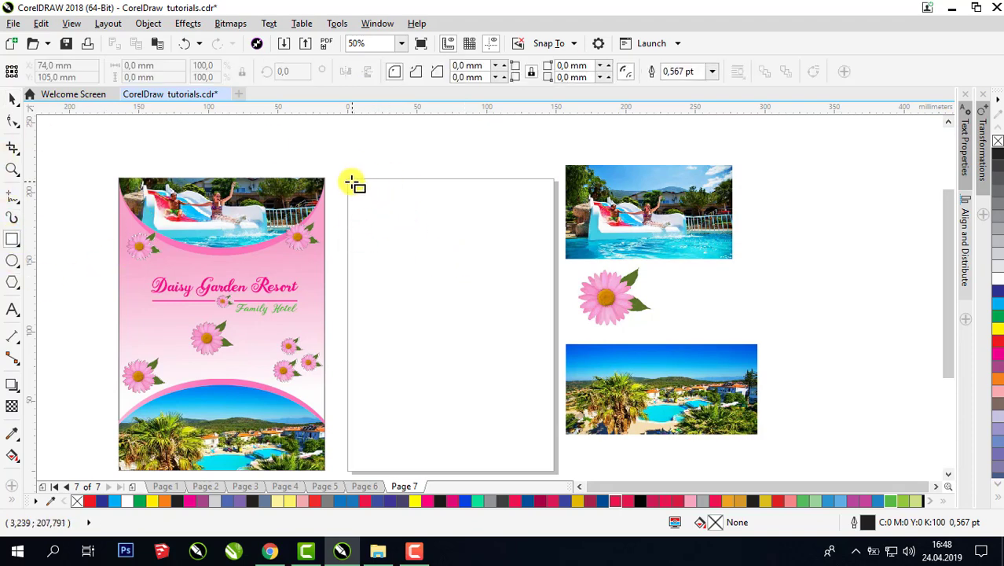
pyautogui.moveTo(346, 180)
pyautogui.mouseDown()
pyautogui.moveTo(541, 359)
pyautogui.moveTo(544, 409)
pyautogui.mouseUp()
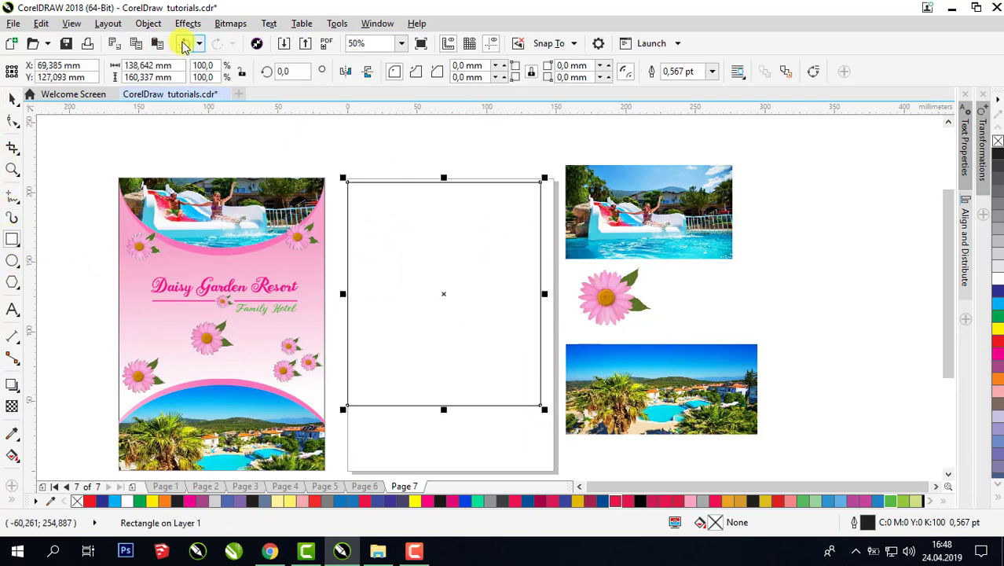
pyautogui.click(183, 43)
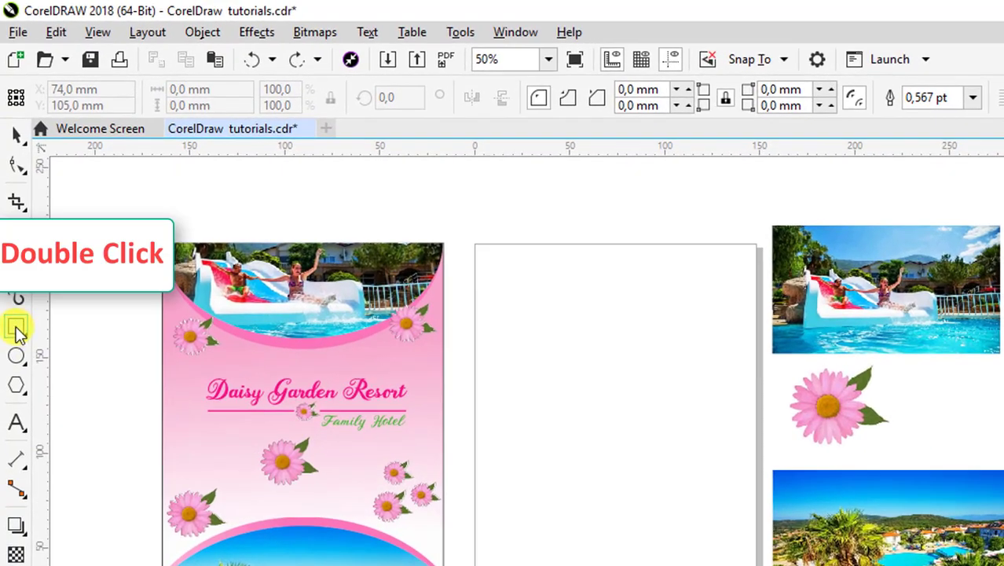
# - Create a page-sized rectangle of 148 × 210 mm that exactly covers the blank A5 page
pyautogui.doubleClick(17, 330)
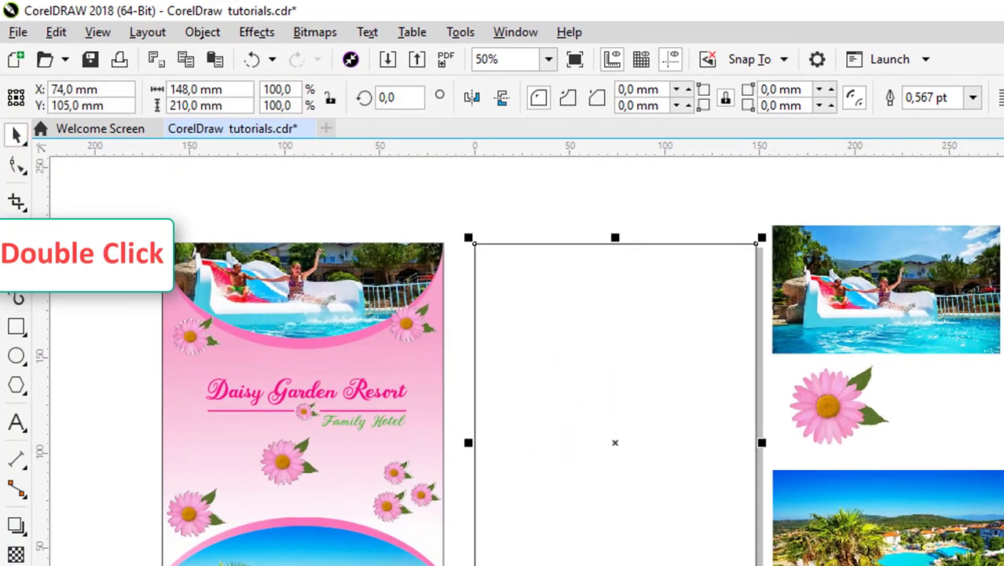
pyautogui.click(822, 312)
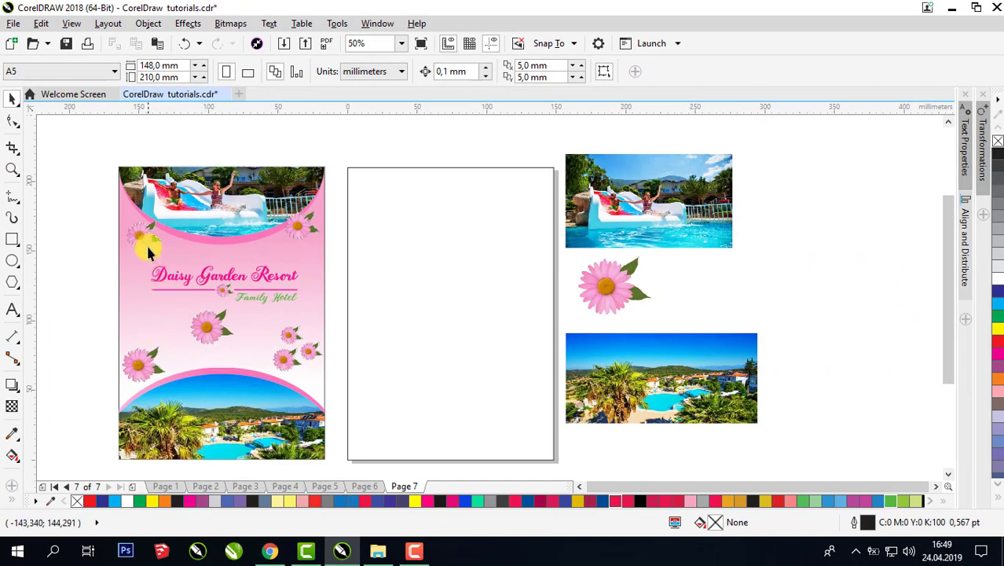
# - Sample the light pink C0 M44 Y0 K0 from the finished flyer's background and fill the page rectangle with it
pyautogui.click(418, 251)
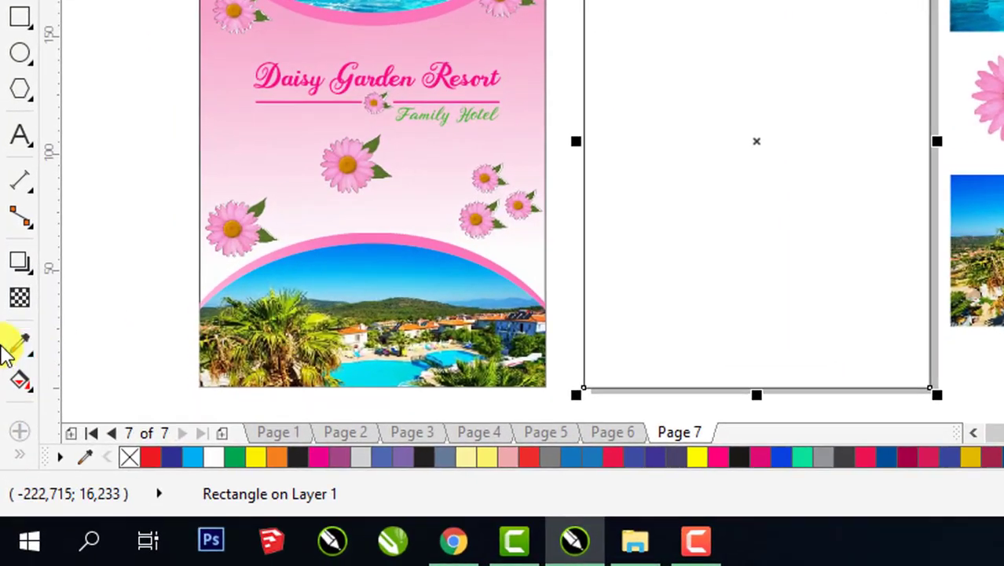
pyautogui.click(10, 435)
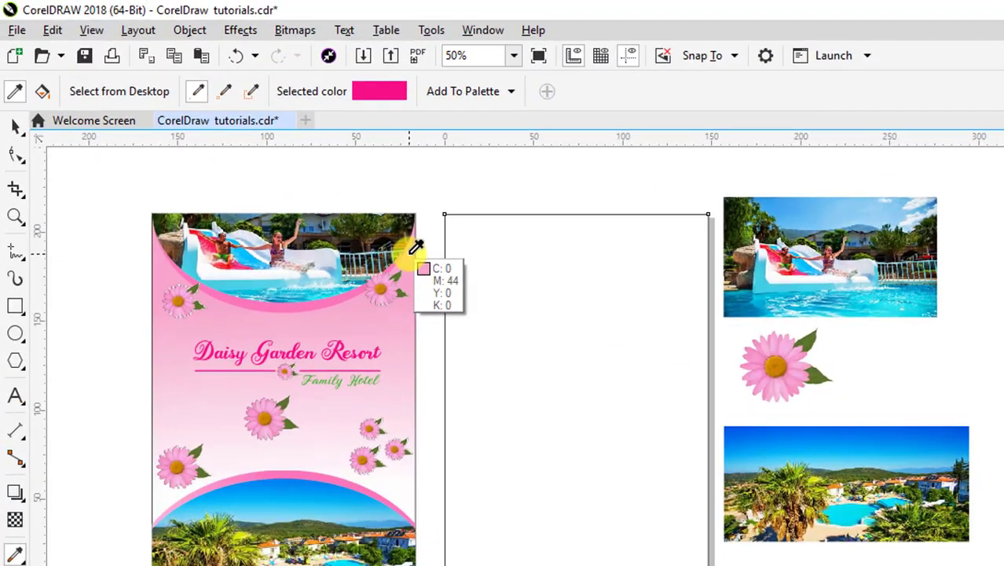
pyautogui.click(416, 249)
pyautogui.click(612, 343)
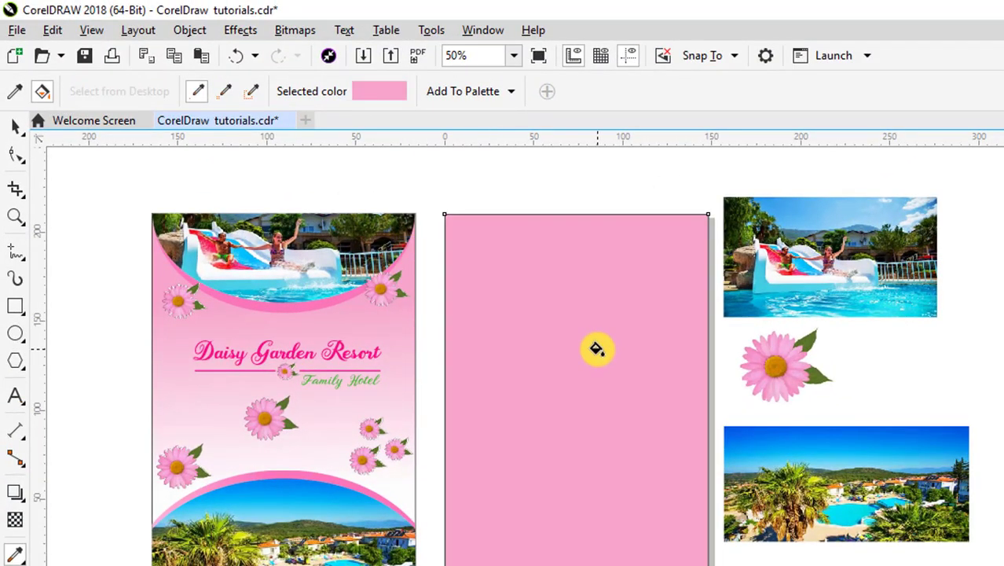
pyautogui.click(22, 124)
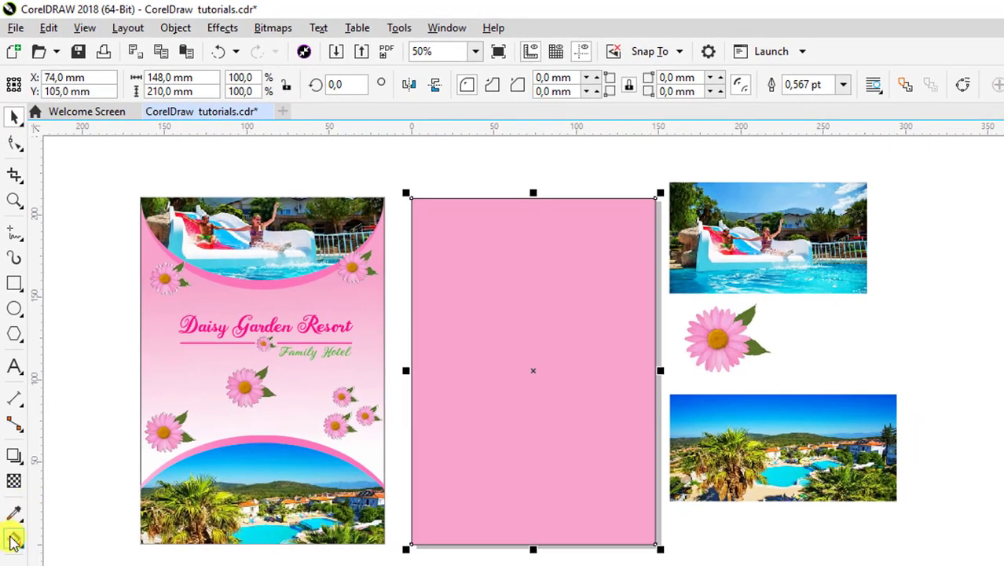
# - Apply a vertical linear gradient to the page rectangle, from pink at its upper edge to white at its lower edge
pyautogui.click(14, 541)
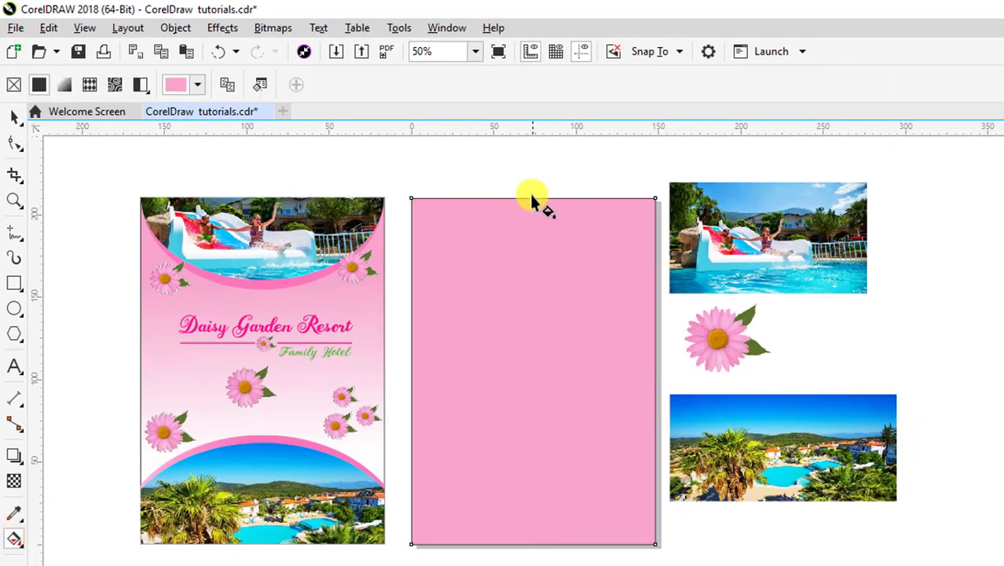
pyautogui.moveTo(535, 199); pyautogui.dragTo(533, 538)
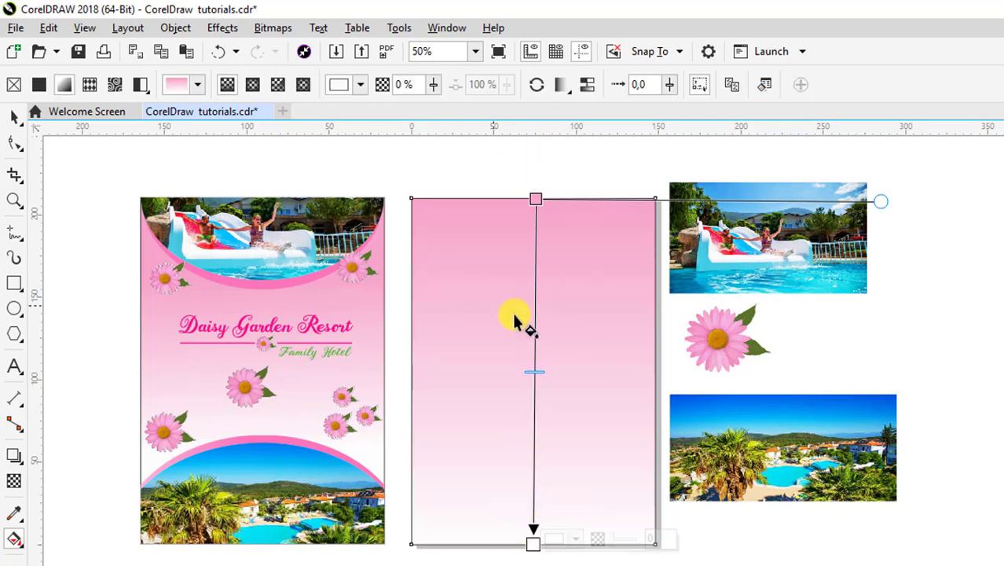
pyautogui.click(14, 116)
pyautogui.click(509, 164)
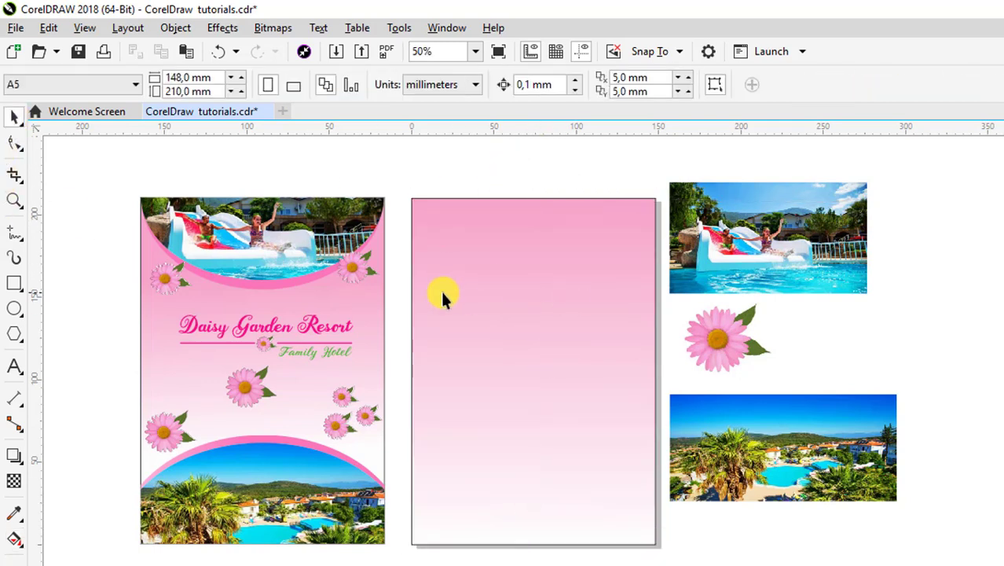
pyautogui.click(14, 309)
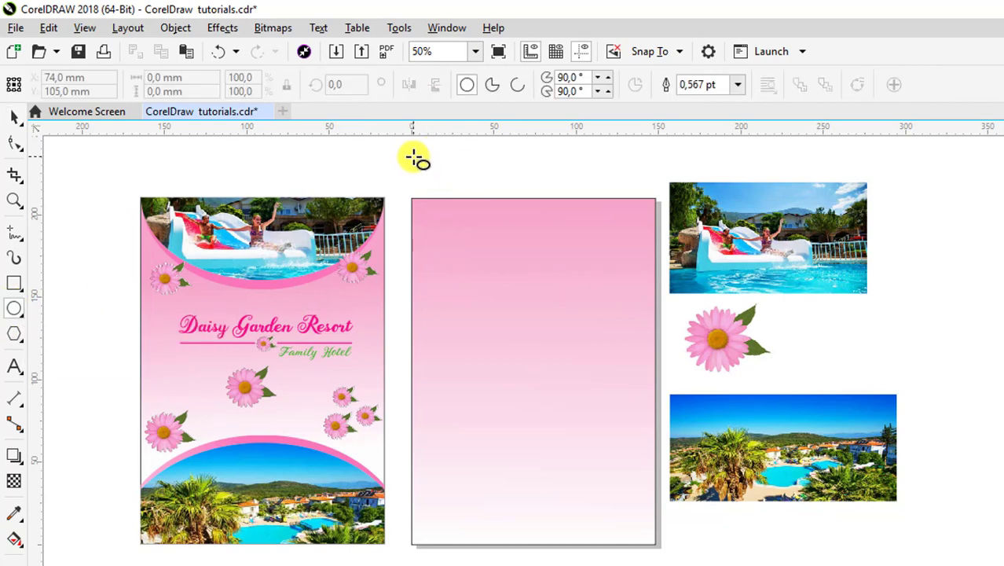
pyautogui.moveTo(412, 155); pyautogui.dragTo(672, 270)
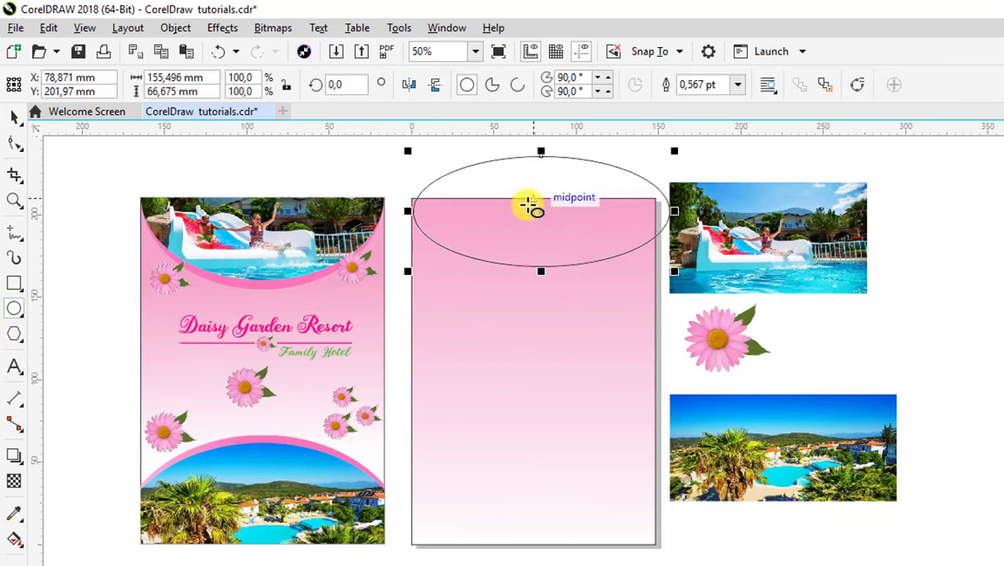
pyautogui.hotkey('ctrl', 'z')
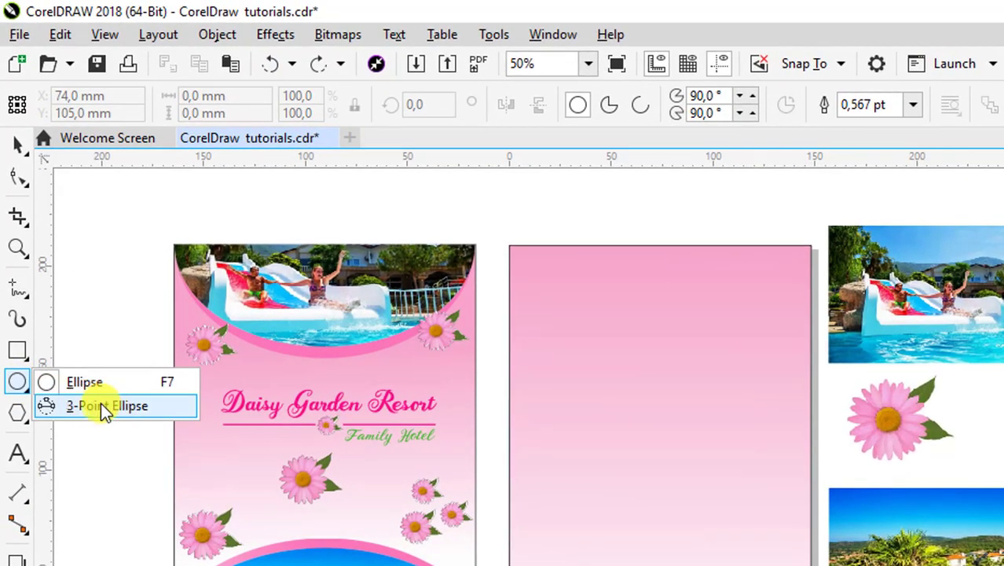
# - Draw a 3-point ellipse spanning the page's upper edge corner to corner, 148 mm wide and about 96 mm high
pyautogui.click(101, 405)
pyautogui.moveTo(513, 248); pyautogui.dragTo(809, 247)
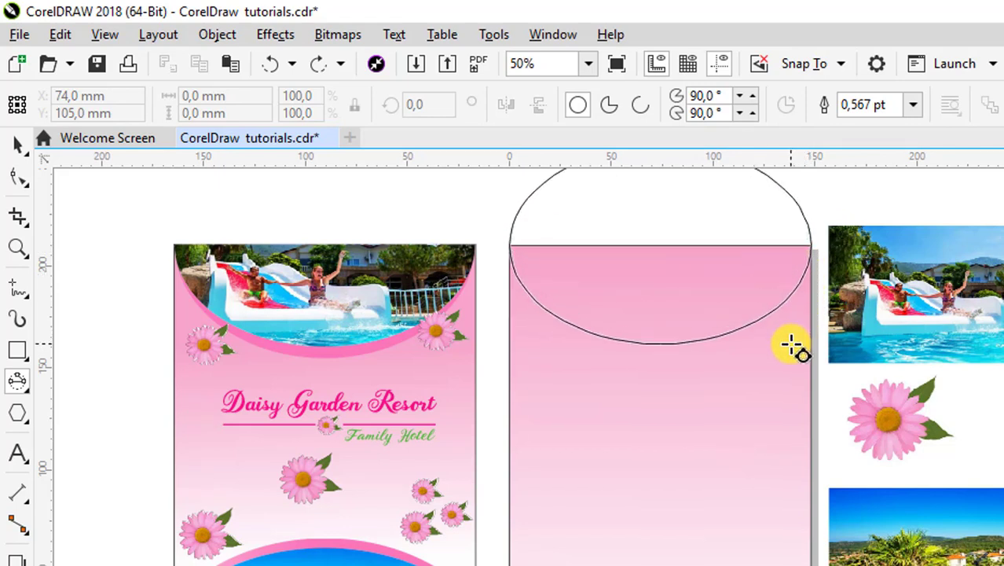
pyautogui.click(792, 346)
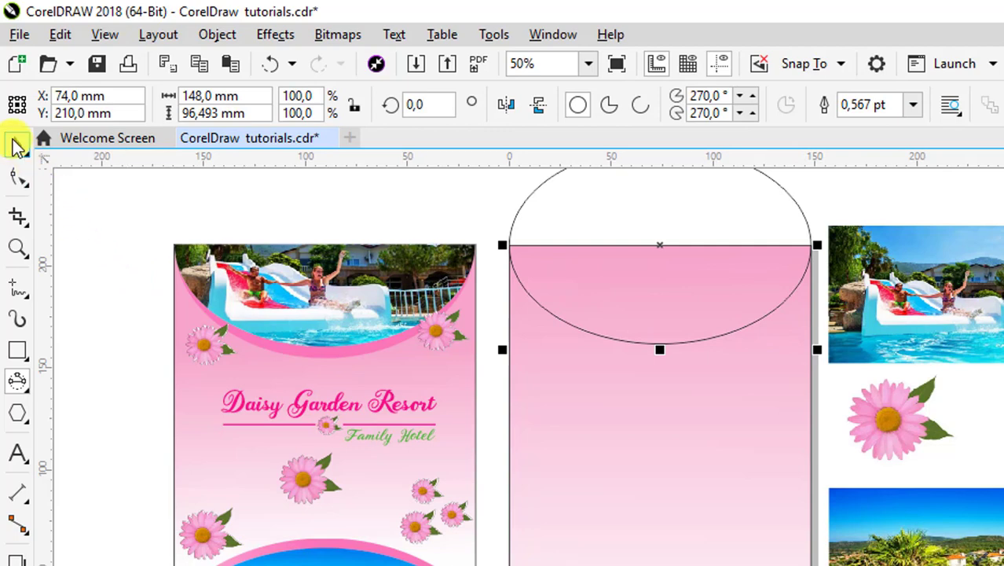
pyautogui.click(18, 146)
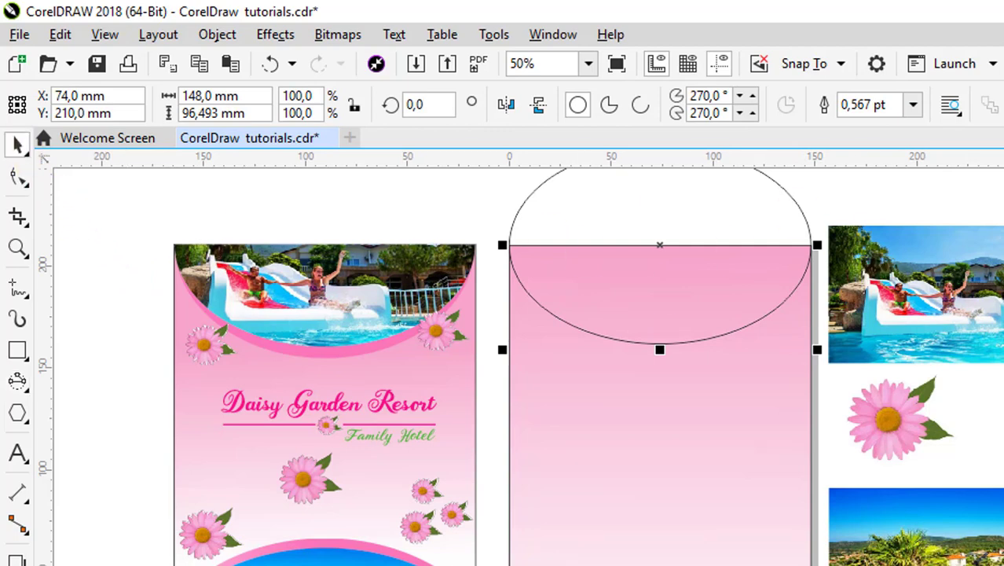
pyautogui.scroll(3, 521, 367)
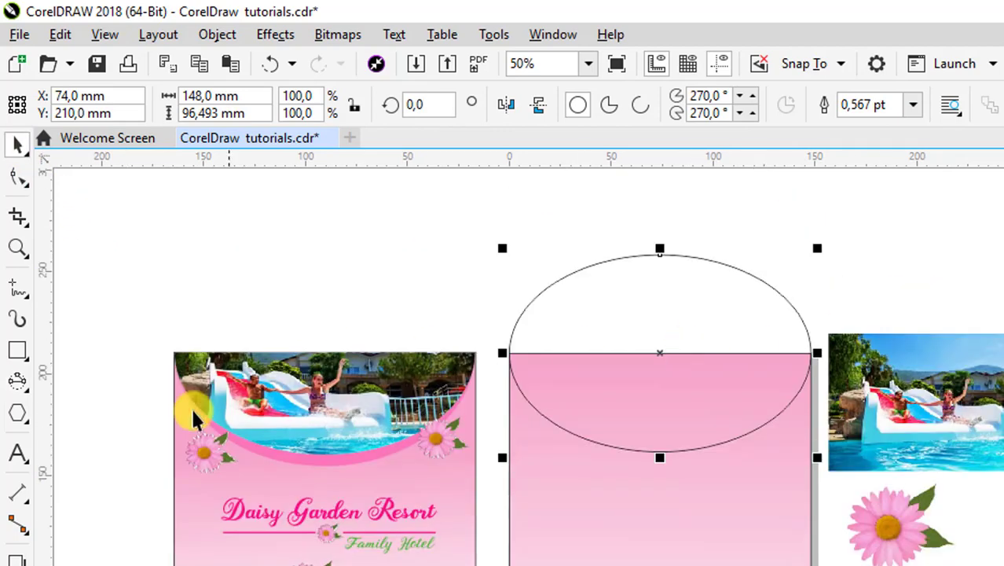
# - Draw a rectangle about 189 × 66 mm resting on the page's upper edge and enclosing the ellipse's upper half
pyautogui.click(17, 349)
pyautogui.click(27, 358)
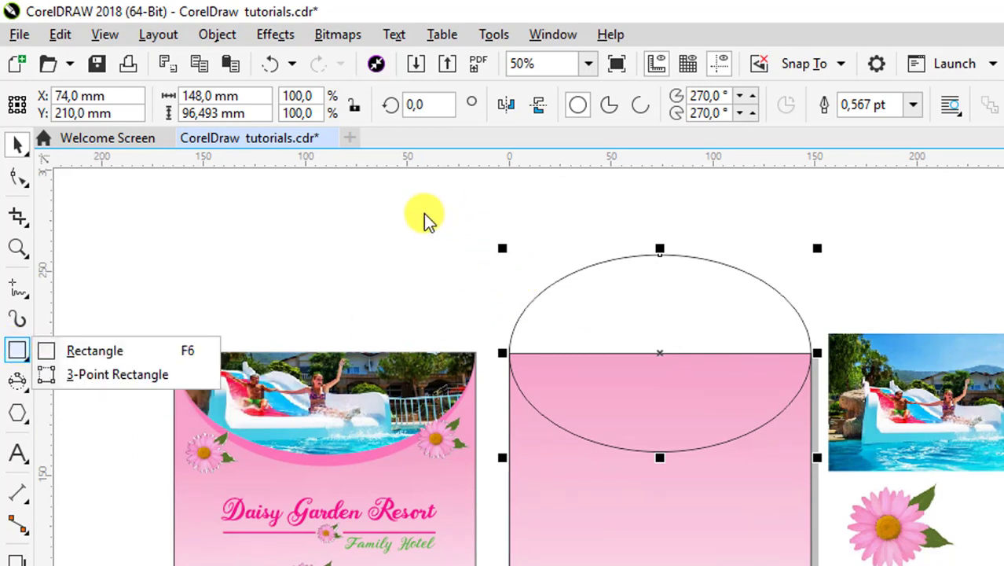
pyautogui.click(94, 350)
pyautogui.moveTo(459, 220)
pyautogui.mouseDown()
pyautogui.moveTo(631, 289)
pyautogui.moveTo(869, 353)
pyautogui.moveTo(716, 354)
pyautogui.mouseUp()
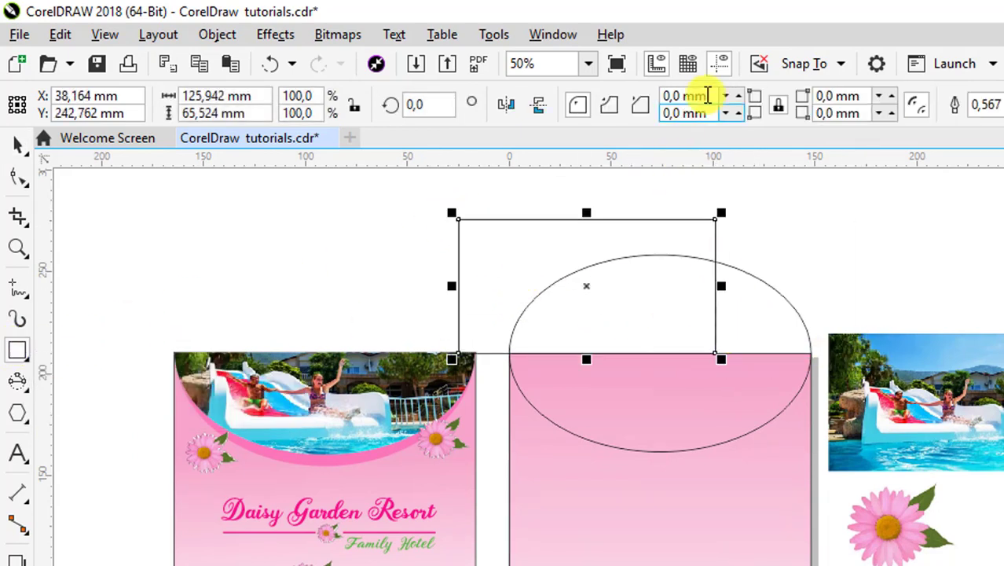
pyautogui.click(807, 65)
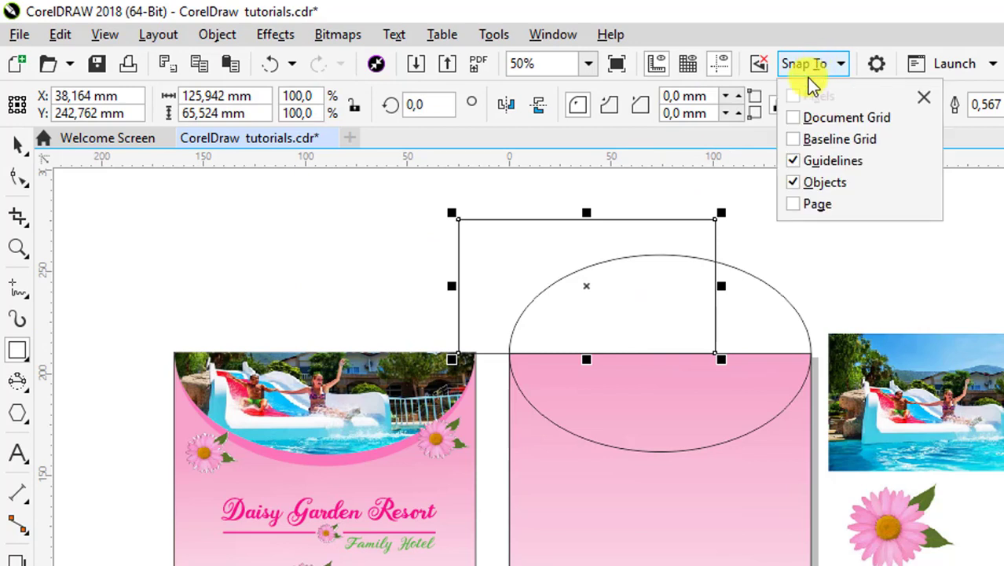
pyautogui.click(707, 282)
pyautogui.moveTo(721, 286); pyautogui.dragTo(862, 290)
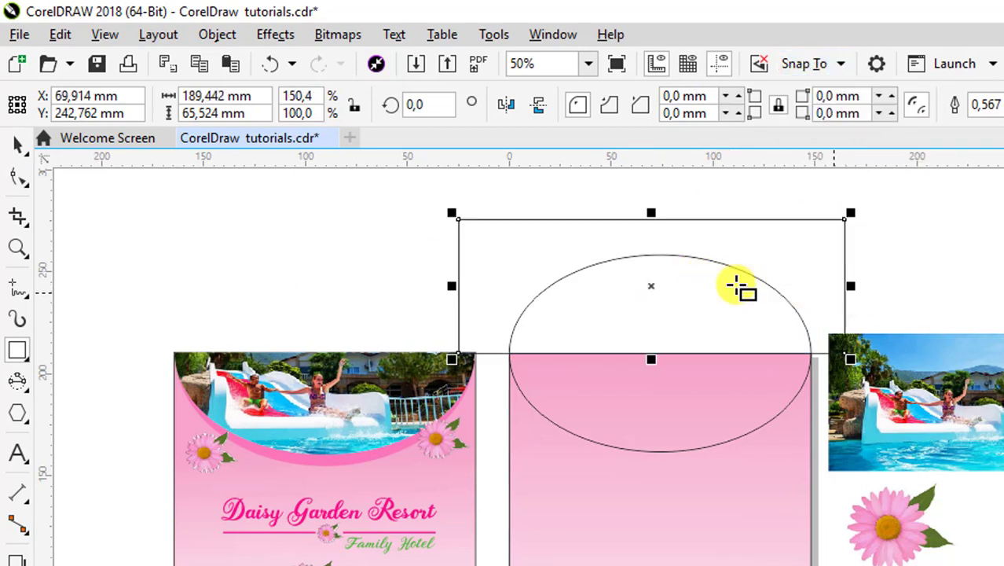
# - Trim off the ellipse's upper half with the rectangle, and move the rectangle aside off the page
pyautogui.click(18, 147)
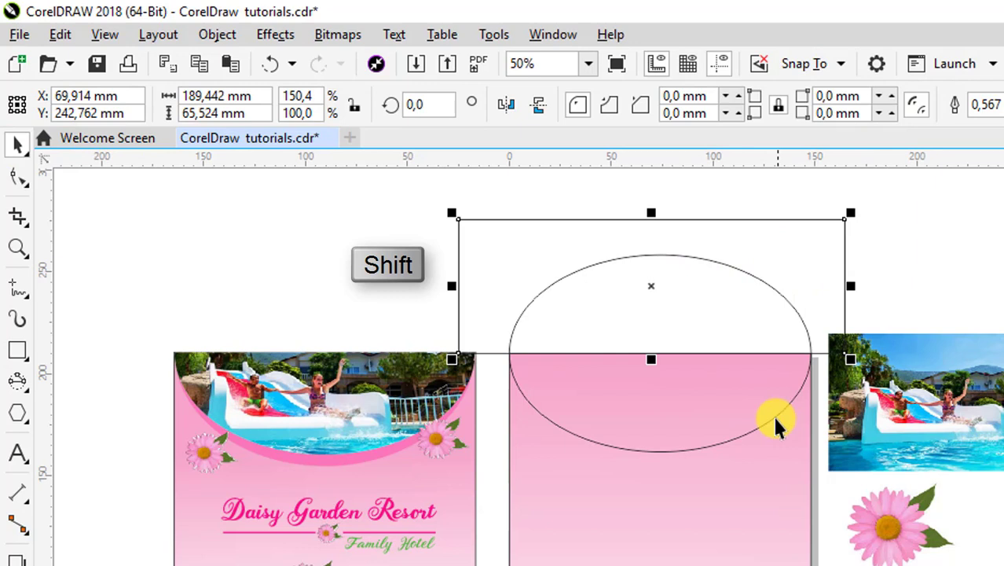
pyautogui.keyDown('shift'); pyautogui.click(691, 405); pyautogui.keyUp('shift')
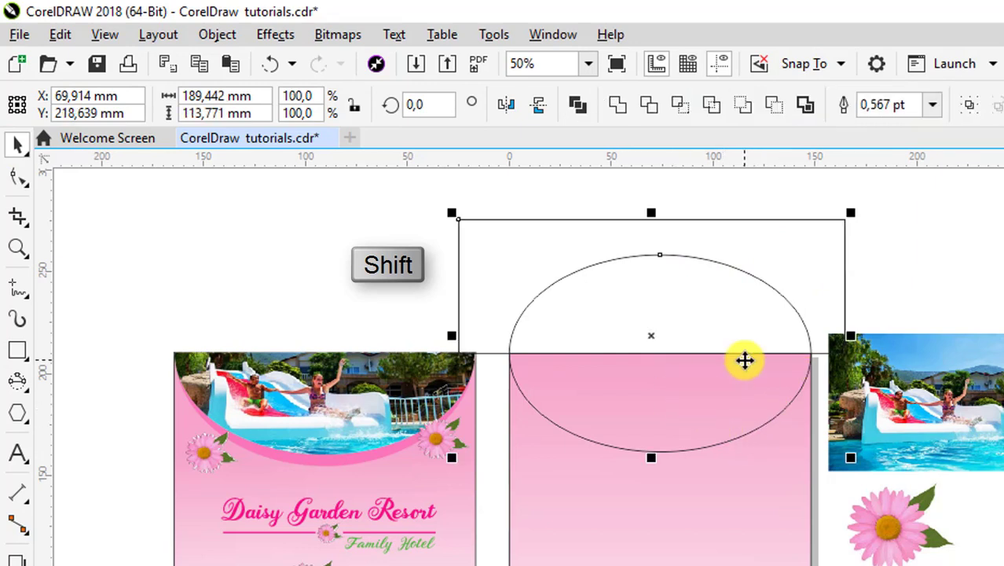
pyautogui.click(650, 110)
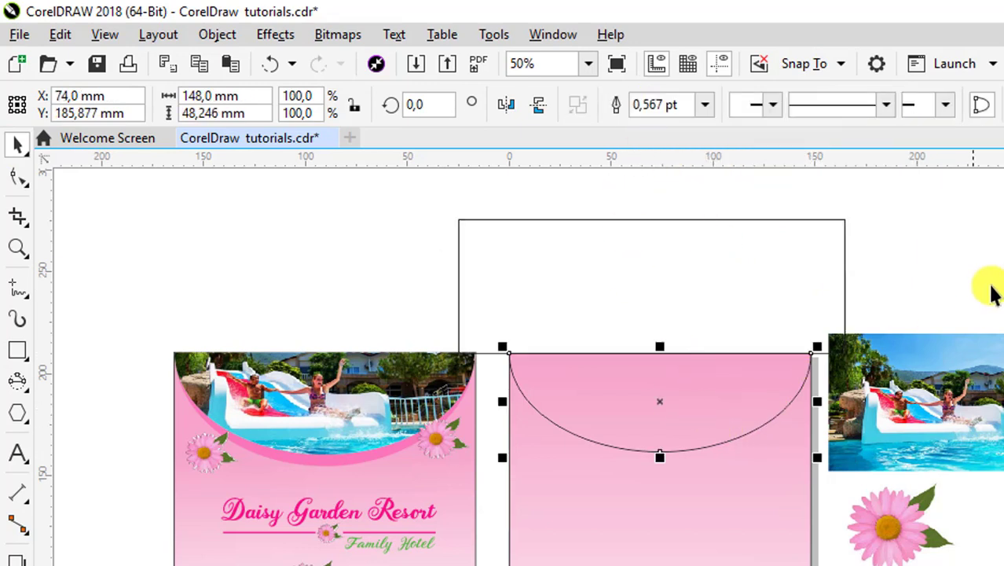
pyautogui.click(991, 252)
pyautogui.moveTo(613, 273); pyautogui.dragTo(932, 307)
# - Duplicate the half-ellipse while stretching the copy downward to a height of about 57 mm
pyautogui.click(686, 437)
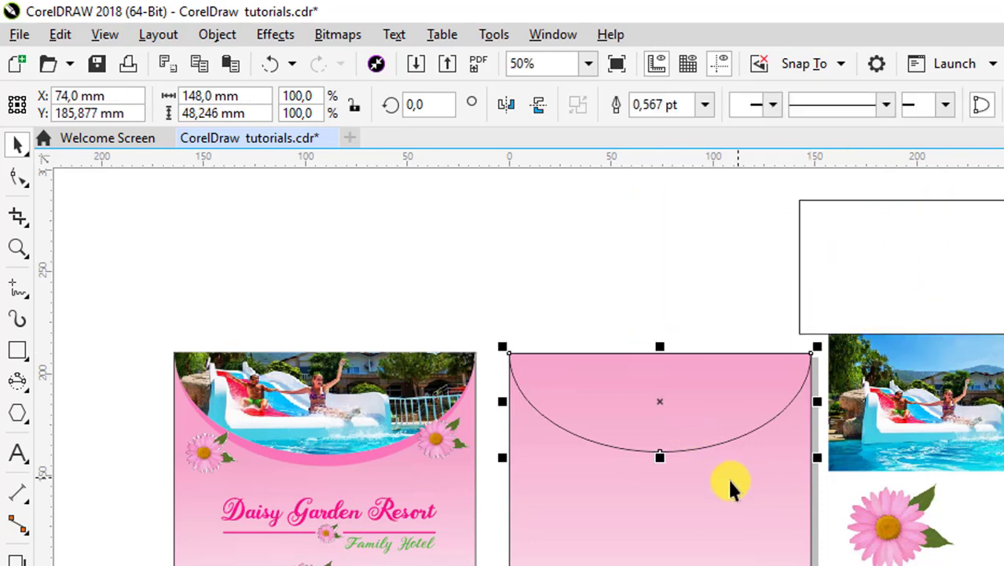
pyautogui.moveTo(660, 460); pyautogui.dragTo(657, 473)
pyautogui.rightClick(658, 474)
# - Fill the smaller half-ellipse with blue C100 M100 Y0 K0 and the taller copy with red
pyautogui.click(687, 444)
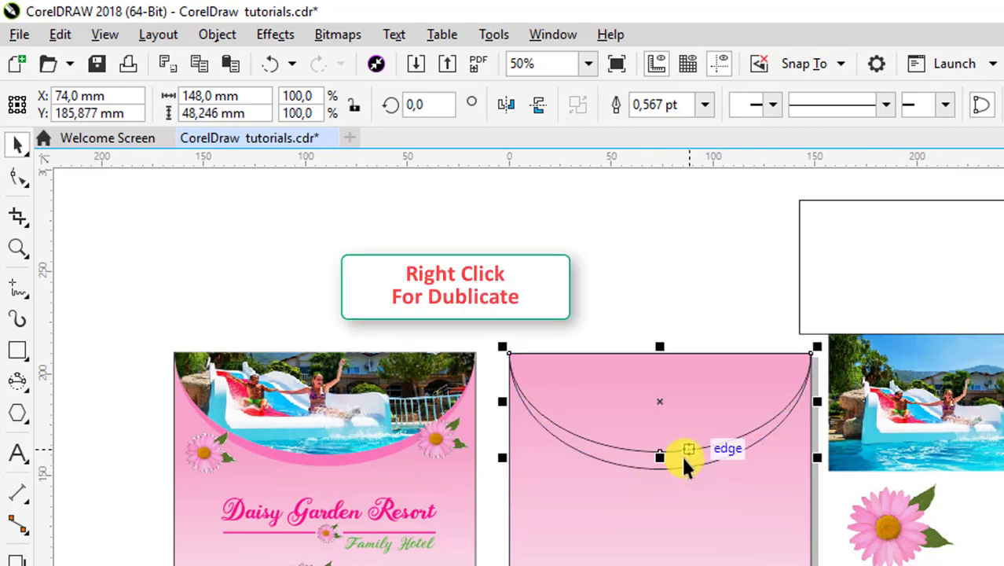
pyautogui.click(683, 457)
pyautogui.click(692, 449)
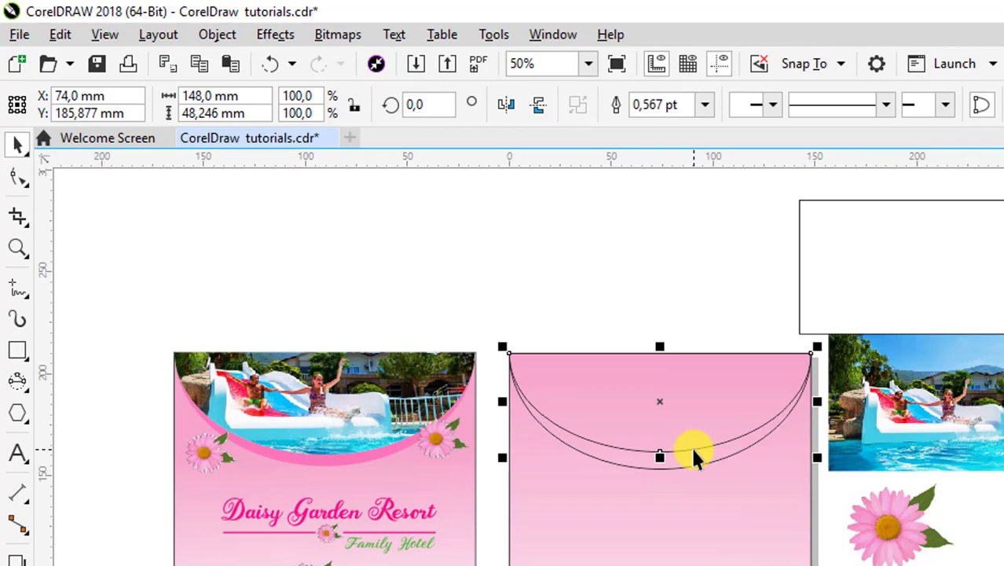
pyautogui.click(998, 291)
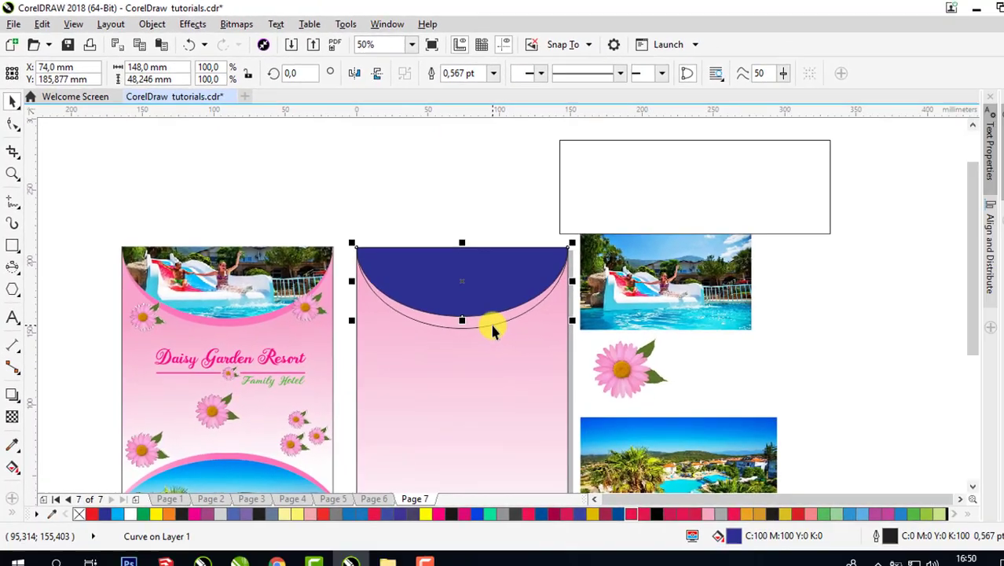
pyautogui.click(703, 463)
pyautogui.click(995, 343)
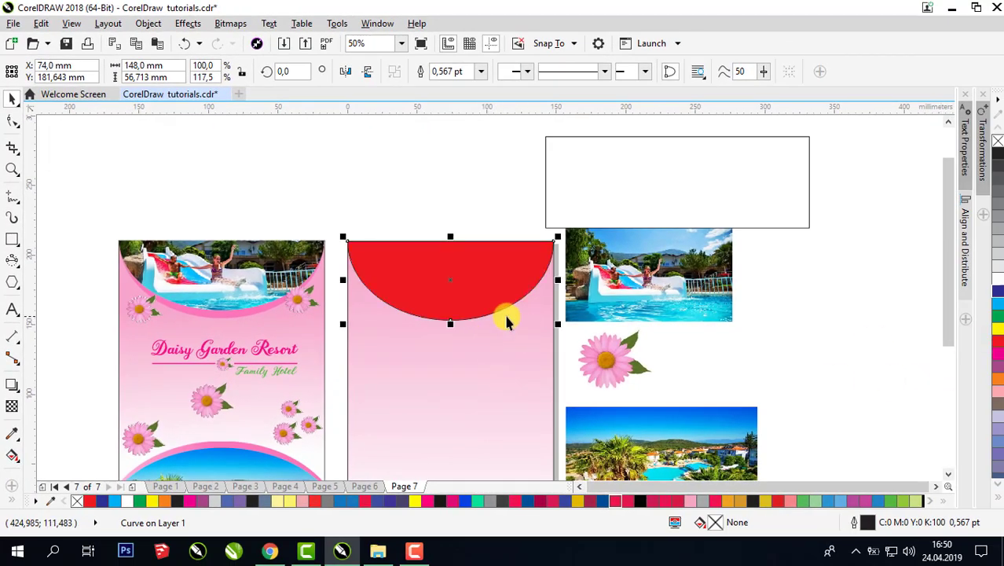
# - Send the red half-ellipse to the back of the layer
pyautogui.rightClick(465, 263)
pyautogui.moveTo(556, 370)
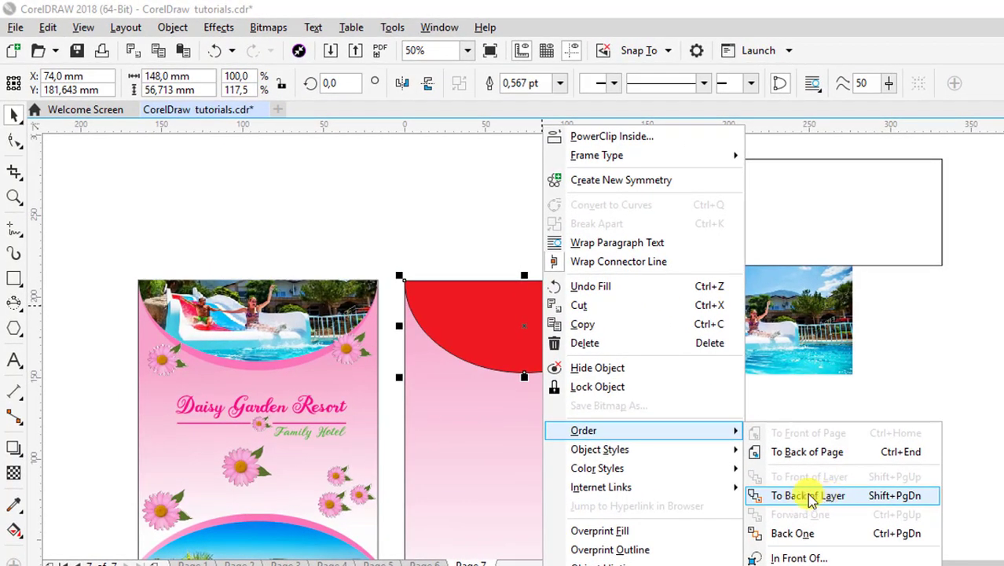
pyautogui.click(811, 496)
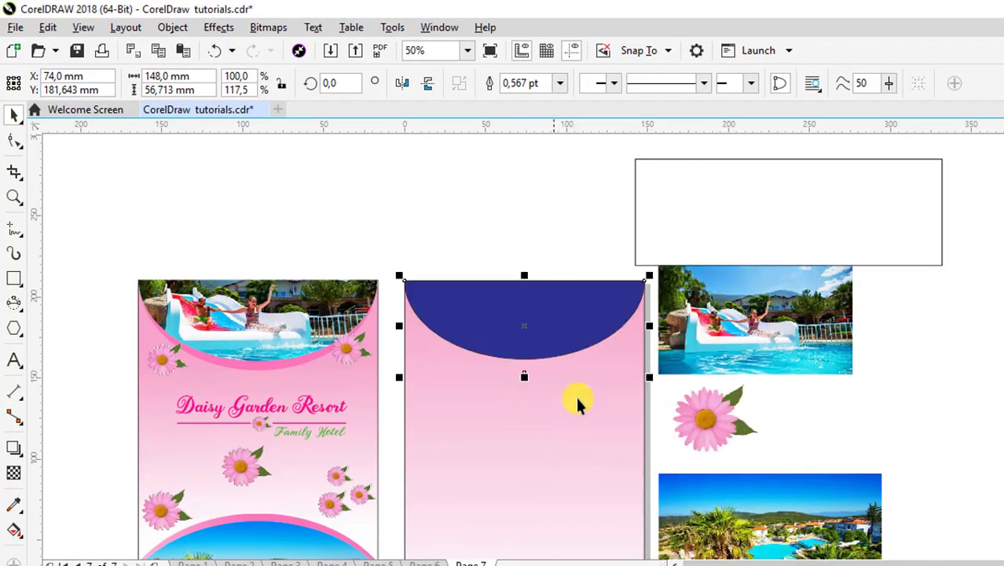
# - Send the pink gradient page background to the back of the layer, behind both half-ellipses
pyautogui.click(609, 450)
pyautogui.rightClick(610, 448)
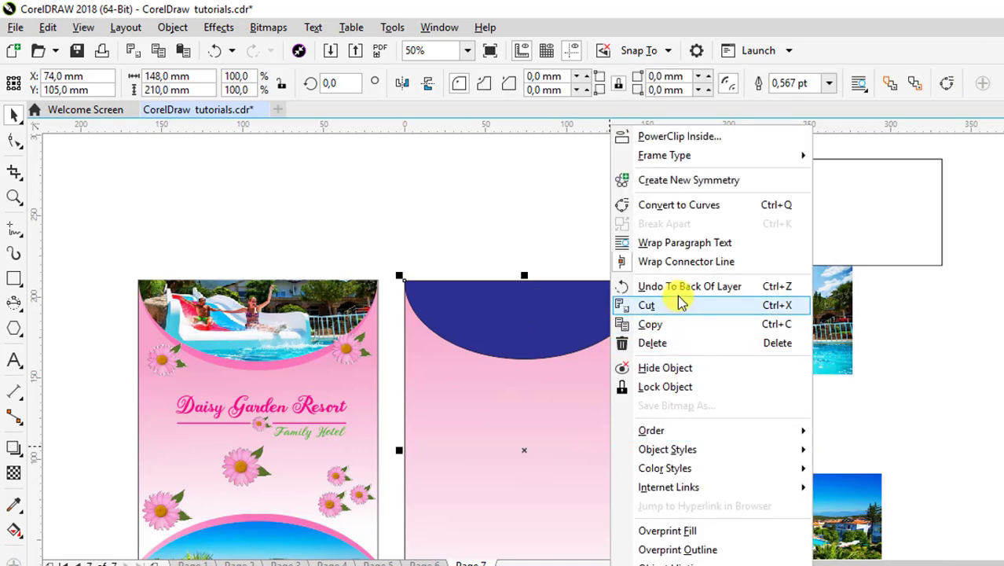
pyautogui.moveTo(676, 430)
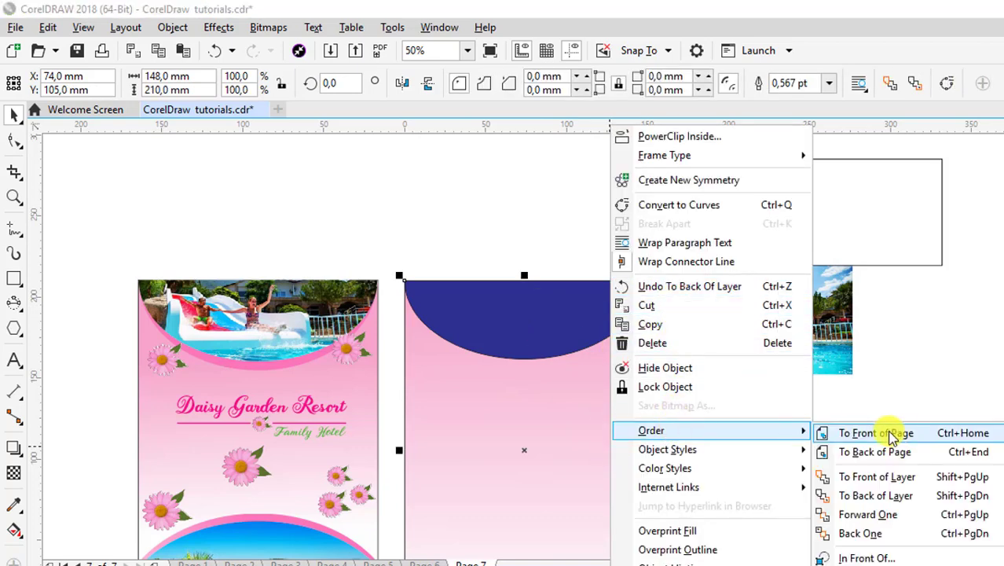
pyautogui.click(875, 495)
pyautogui.click(517, 202)
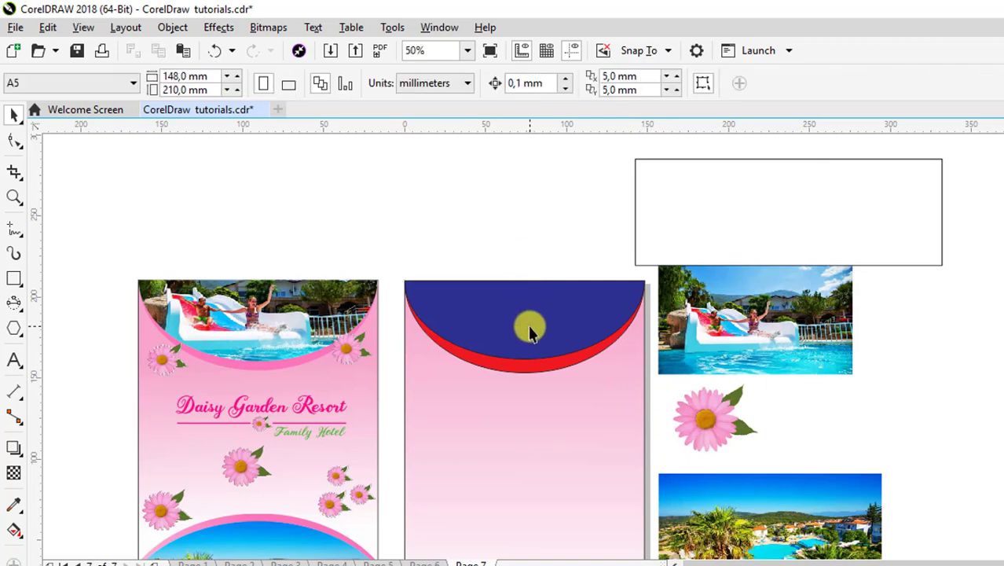
# - PowerClip the water slide photo inside the blue half-ellipse
pyautogui.click(500, 366)
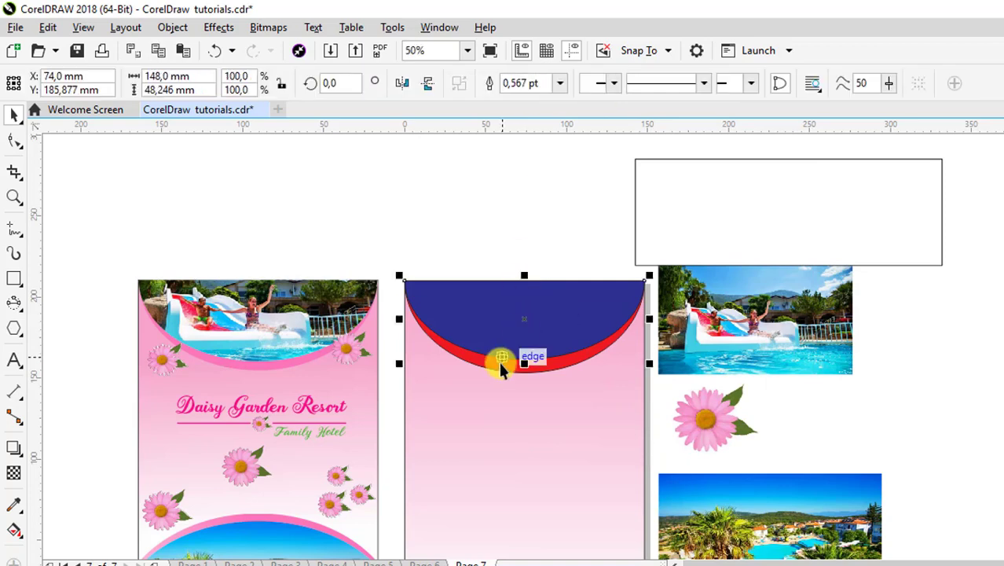
pyautogui.click(784, 195)
pyautogui.click(760, 339)
pyautogui.moveTo(760, 338); pyautogui.dragTo(791, 334)
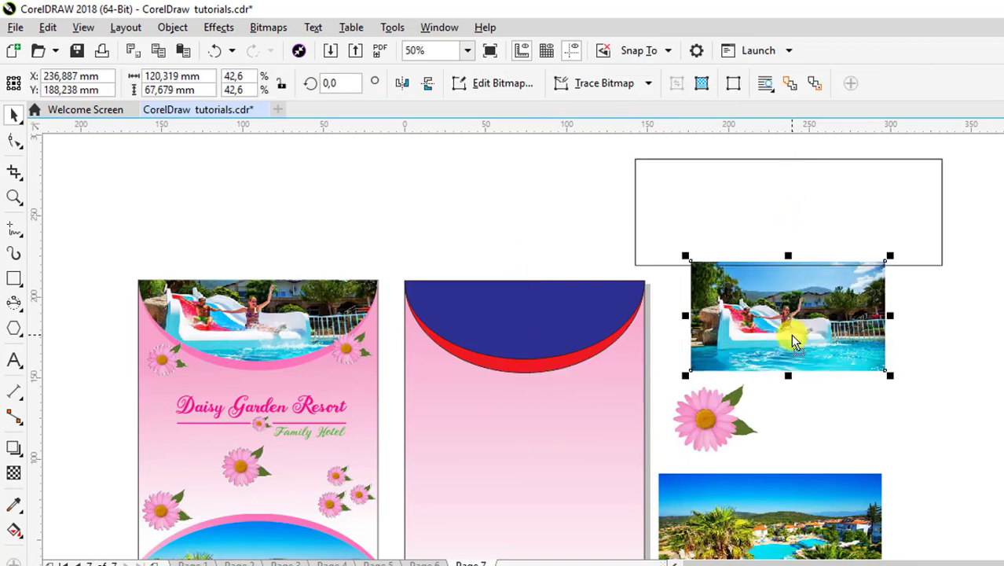
pyautogui.rightClick(790, 334)
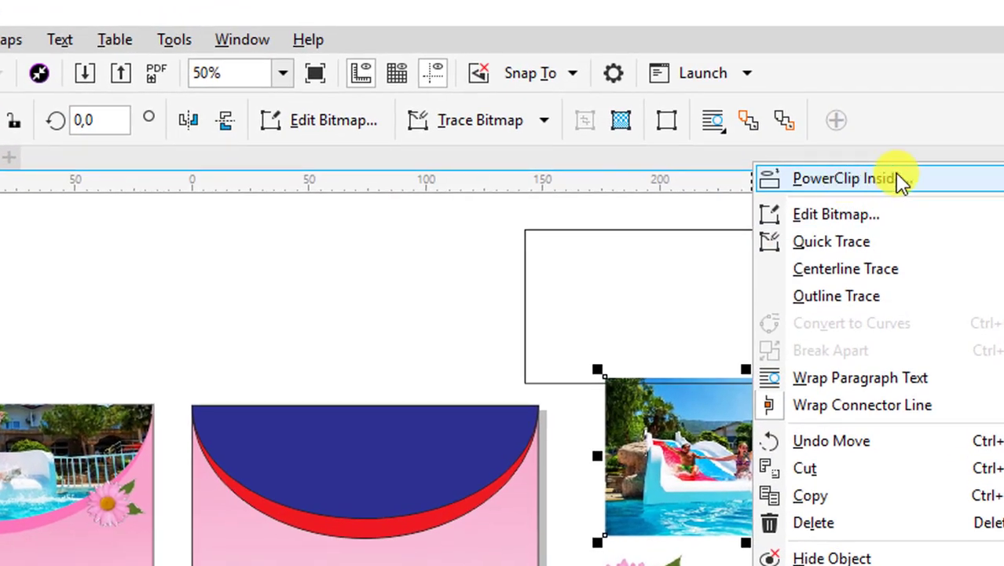
pyautogui.click(853, 179)
pyautogui.click(336, 459)
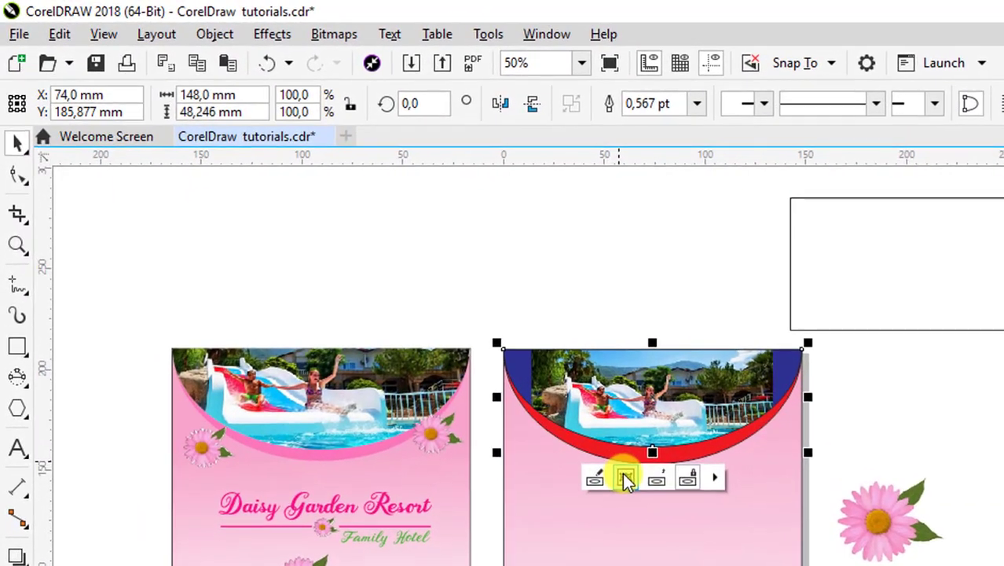
# - Enlarge the clipped water slide photo inside its frame to about 148 mm wide, covering the blue fill
pyautogui.click(431, 331)
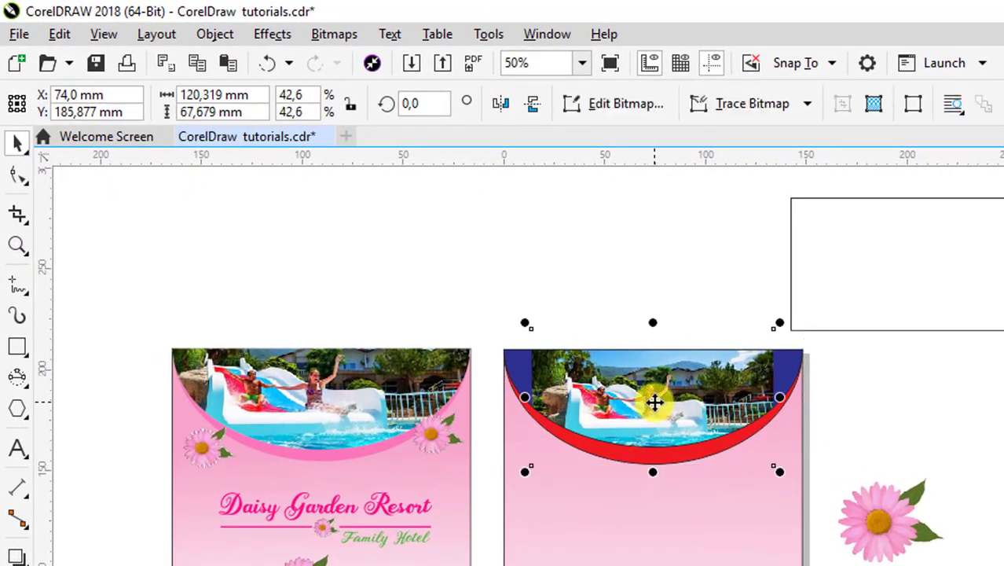
pyautogui.moveTo(525, 323); pyautogui.dragTo(496, 299)
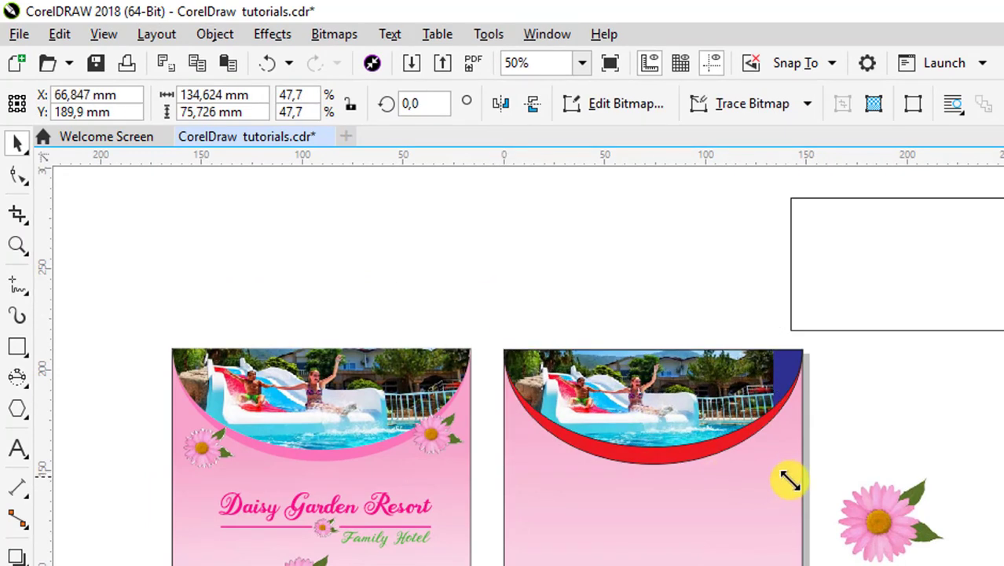
pyautogui.moveTo(789, 480); pyautogui.dragTo(809, 488)
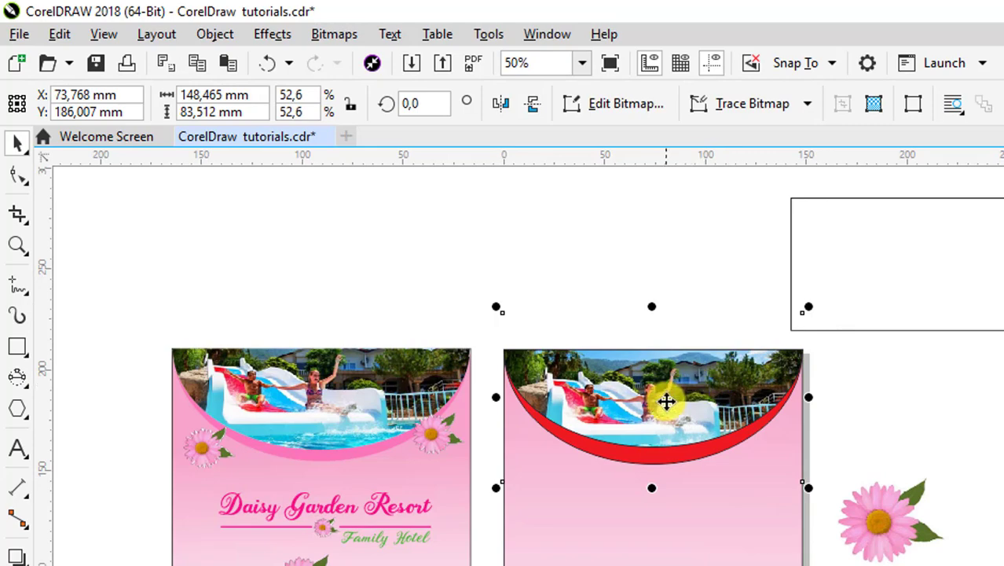
pyautogui.click(897, 431)
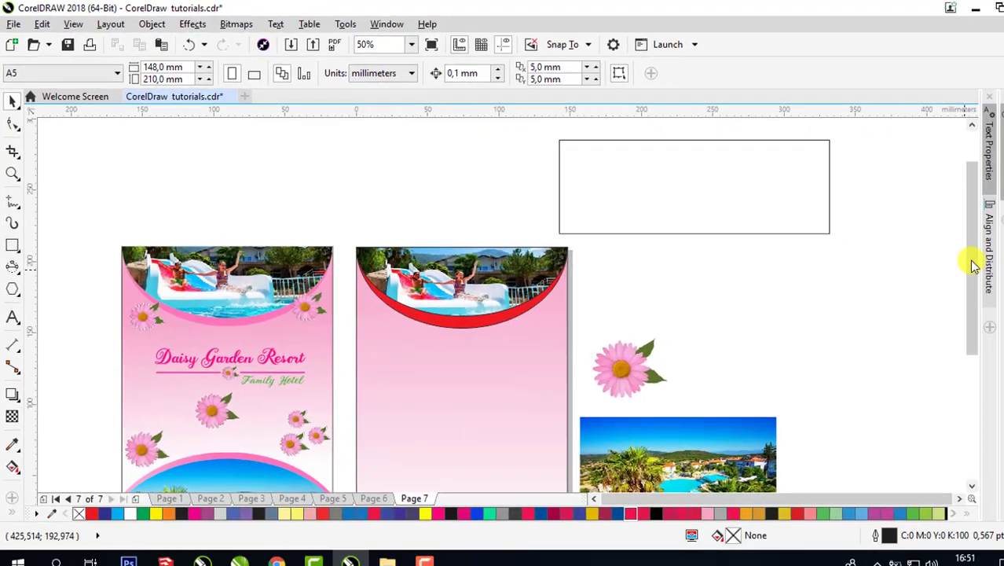
# - Move the spare rectangle to just below the bottom edge of the flyer page
pyautogui.moveTo(971, 261); pyautogui.dragTo(967, 286)
pyautogui.moveTo(645, 148); pyautogui.dragTo(822, 344)
pyautogui.moveTo(944, 213); pyautogui.dragTo(953, 269)
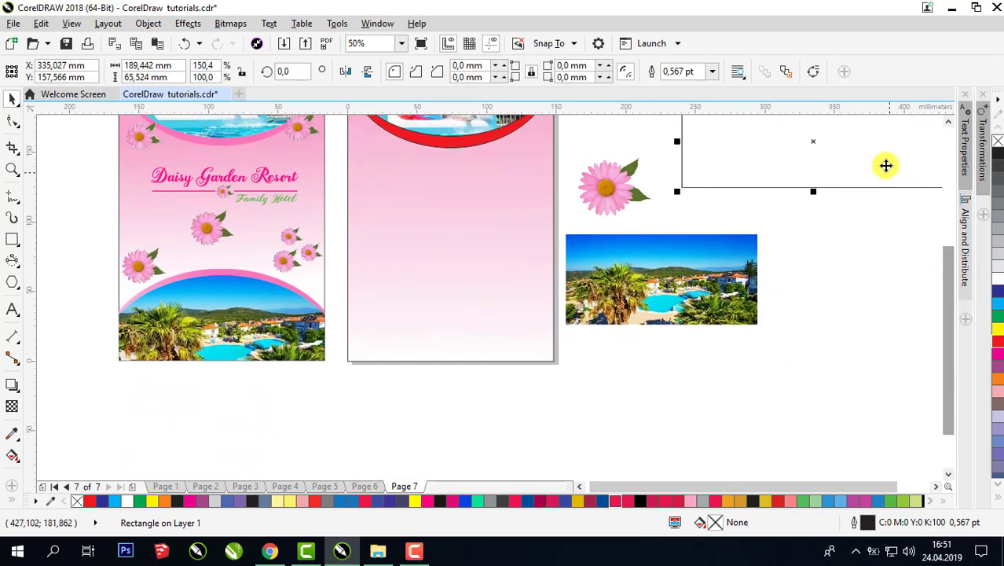
pyautogui.moveTo(885, 165); pyautogui.dragTo(521, 428)
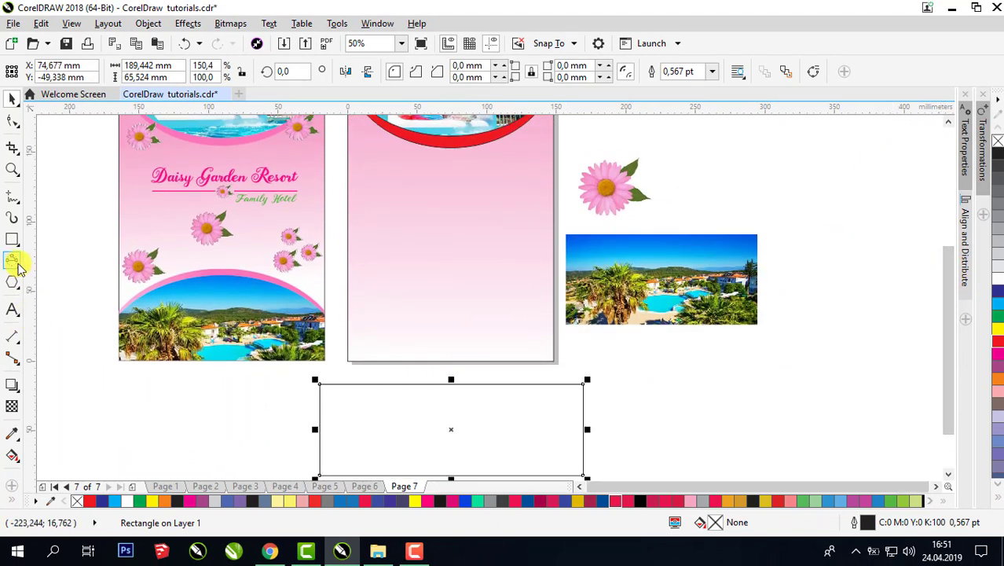
# - Draw an ellipse centred on the page's bottom edge and stretch it to about 164 mm wide and 114 mm high
pyautogui.click(12, 260)
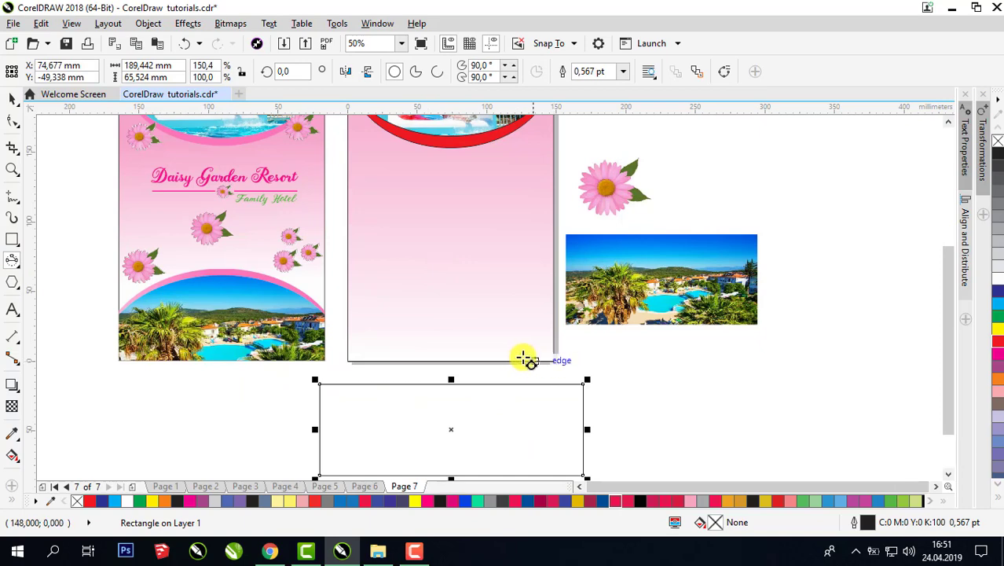
pyautogui.moveTo(524, 359); pyautogui.dragTo(458, 287)
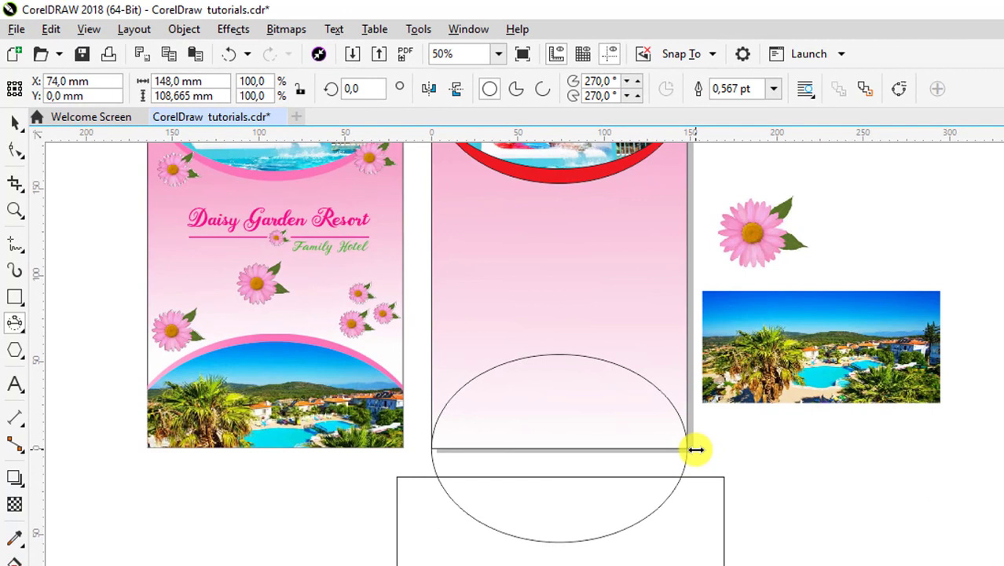
pyautogui.moveTo(696, 450)
pyautogui.mouseDown()
pyautogui.moveTo(758, 446)
pyautogui.moveTo(708, 446)
pyautogui.mouseUp()
pyautogui.moveTo(558, 348); pyautogui.dragTo(558, 338)
# - Align the rectangle's top with the page's bottom edge and trim off the ellipse's lower half with it
pyautogui.click(13, 123)
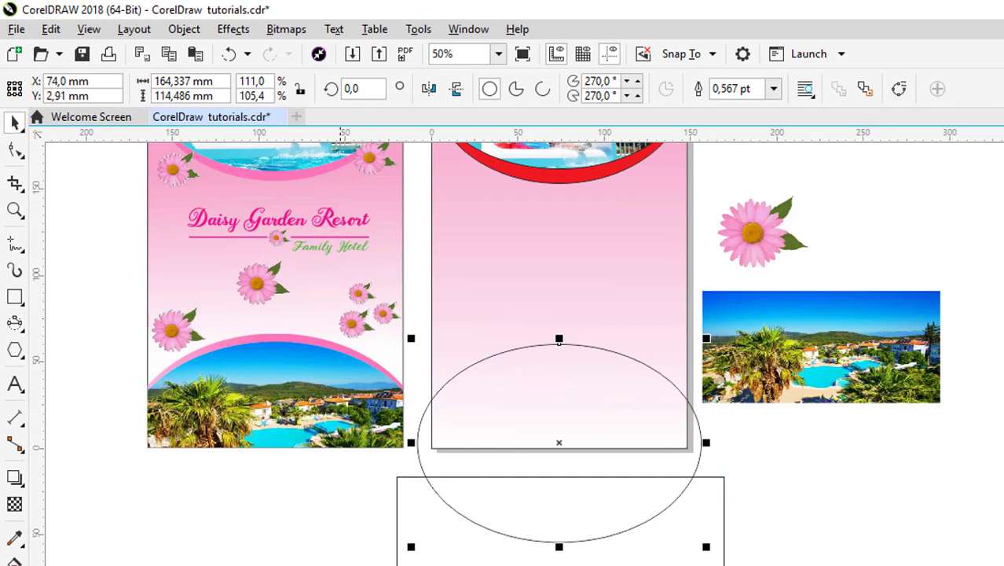
pyautogui.moveTo(539, 557); pyautogui.dragTo(476, 542)
pyautogui.moveTo(551, 465); pyautogui.dragTo(539, 448)
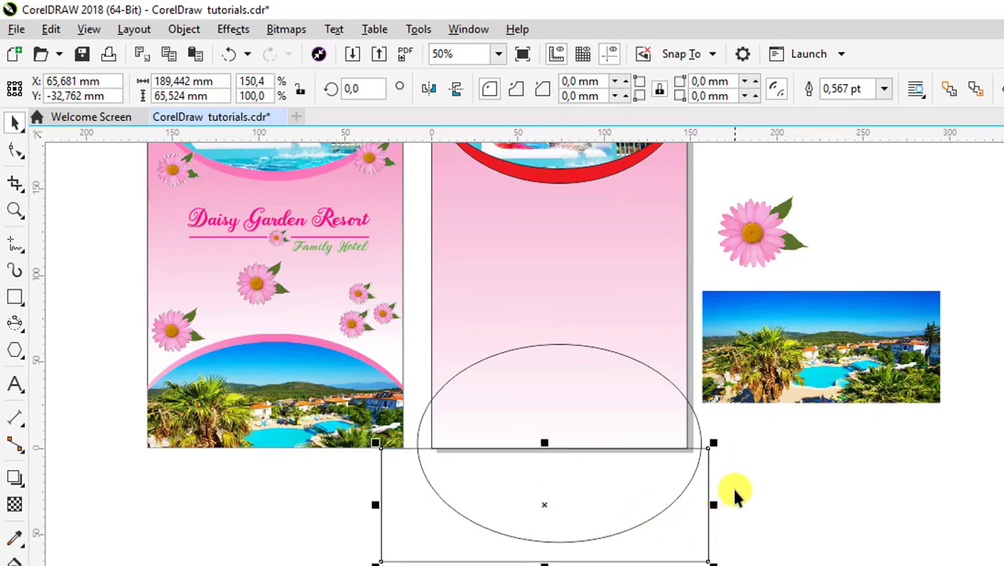
pyautogui.keyDown('shift'); pyautogui.click(600, 370); pyautogui.keyUp('shift')
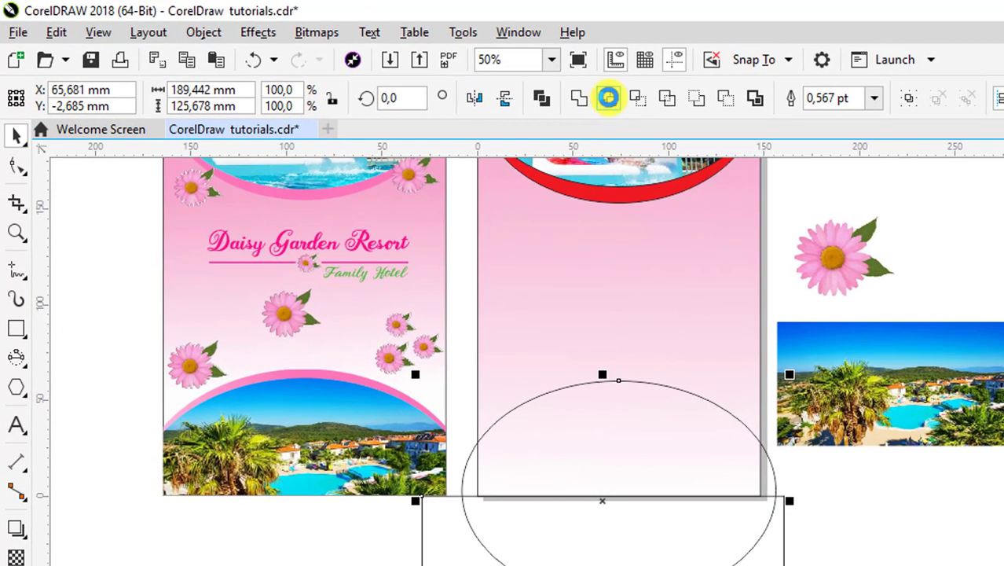
pyautogui.click(609, 98)
# - Resize the rectangle to about 122 by 122.5 mm, align it with the page's right edge, and trim the half-ellipse's overhang there
pyautogui.moveTo(576, 559); pyautogui.dragTo(920, 548)
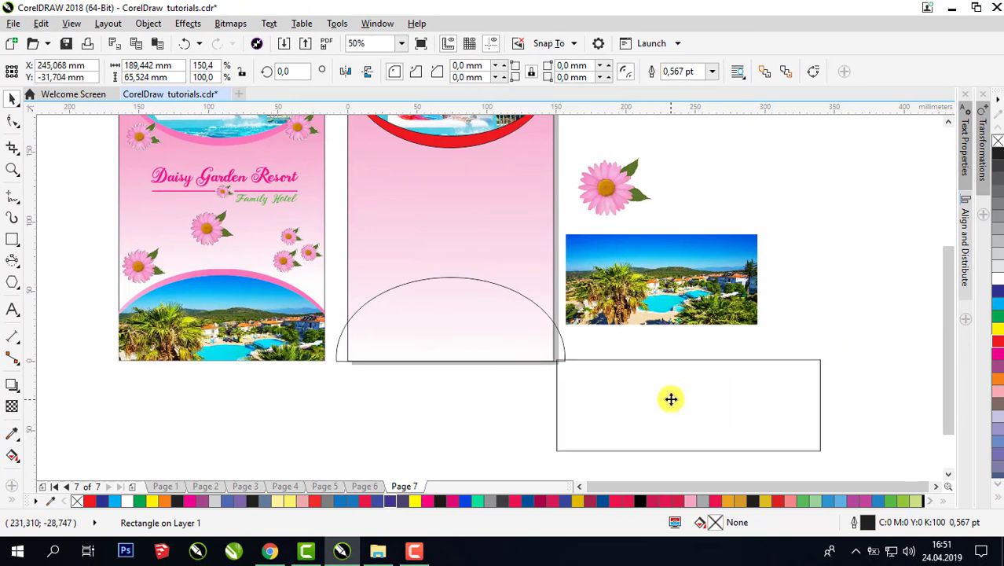
pyautogui.moveTo(689, 355); pyautogui.dragTo(653, 281)
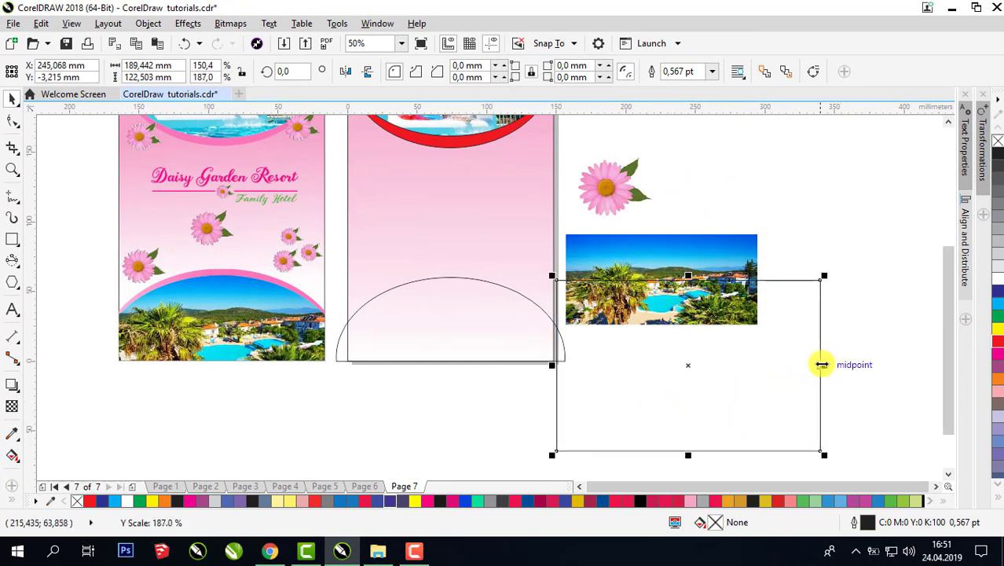
pyautogui.moveTo(824, 365); pyautogui.dragTo(727, 366)
pyautogui.moveTo(556, 389); pyautogui.dragTo(554, 323)
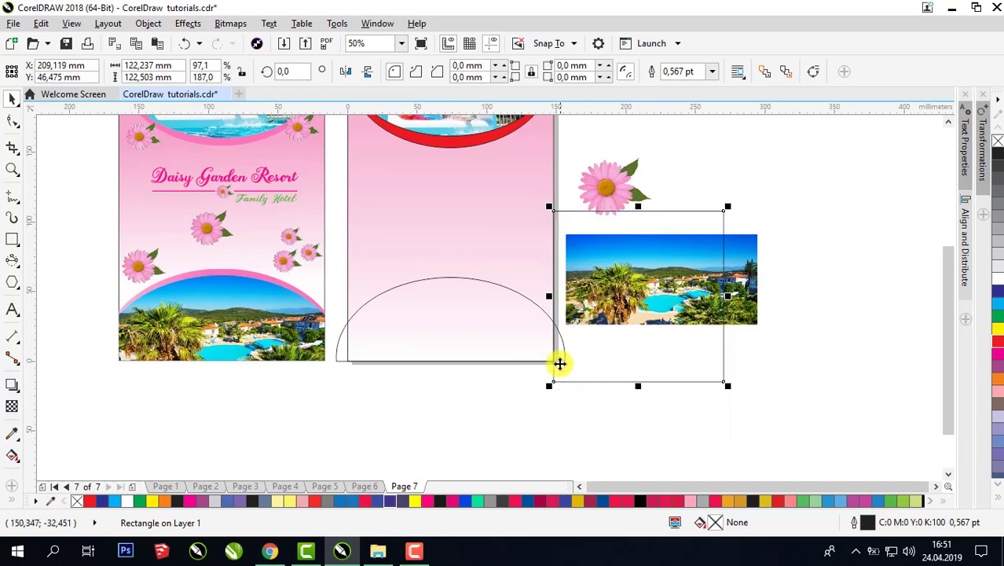
pyautogui.keyDown('shift'); pyautogui.click(497, 328); pyautogui.keyUp('shift')
pyautogui.click(446, 71)
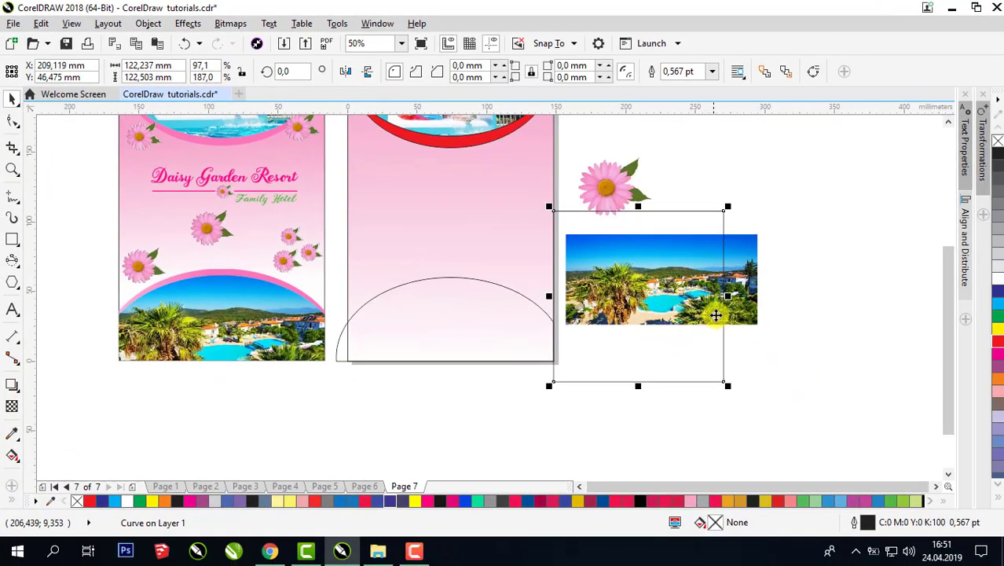
# - Trim the half-ellipse's overhang at the page's left edge with the rectangle, and delete the rectangle
pyautogui.moveTo(724, 283); pyautogui.dragTo(359, 340)
pyautogui.keyDown('shift'); pyautogui.click(451, 319); pyautogui.keyUp('shift')
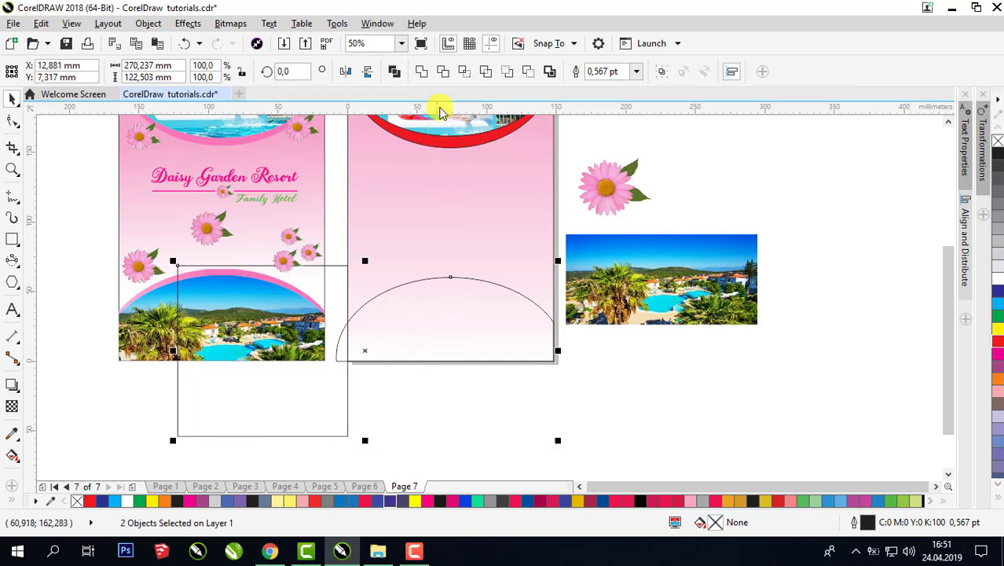
pyautogui.click(444, 72)
pyautogui.moveTo(260, 417); pyautogui.dragTo(826, 385)
pyautogui.rightClick(841, 345)
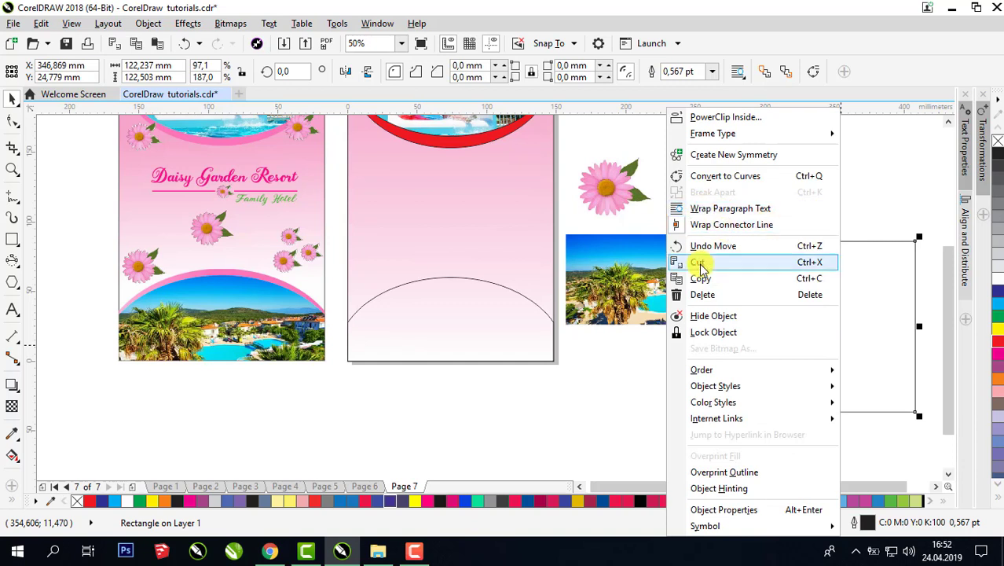
pyautogui.click(701, 293)
# - Duplicate the bottom arch while stretching the copy slightly upward to form a border band
pyautogui.click(434, 337)
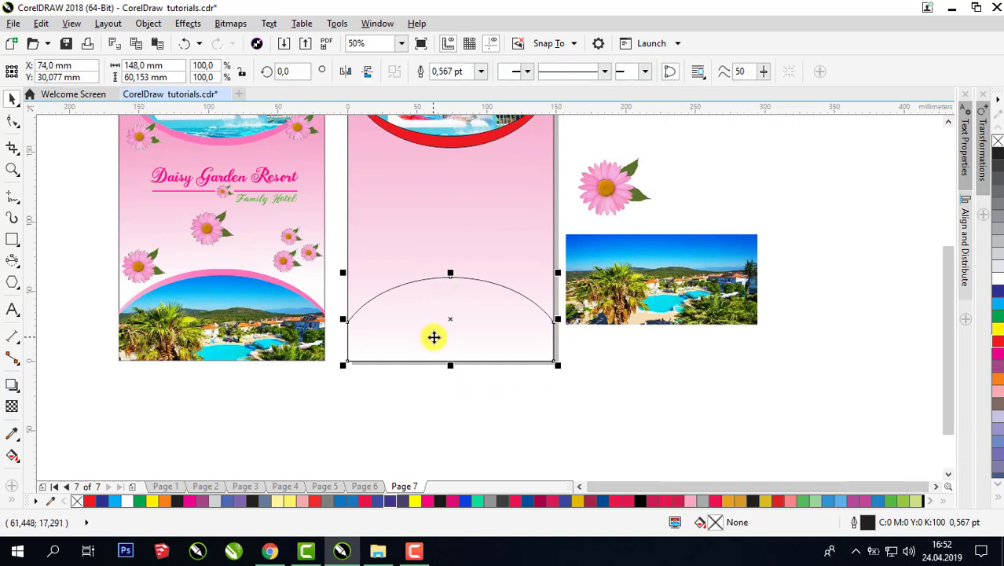
pyautogui.moveTo(451, 273)
pyautogui.mouseDown()
pyautogui.moveTo(441, 260)
pyautogui.moveTo(440, 268)
pyautogui.mouseUp()
pyautogui.click(600, 415)
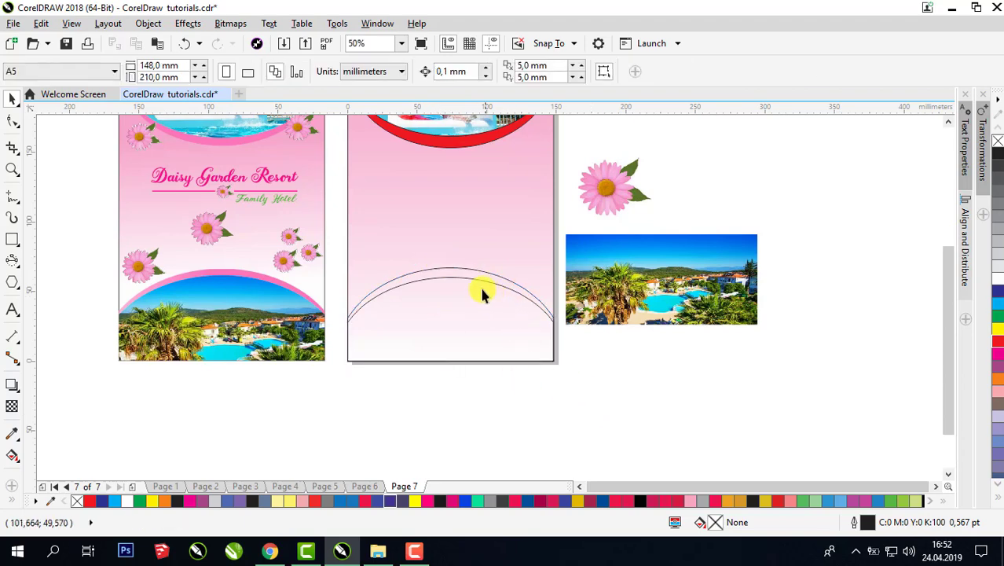
# - Bring the shorter bottom arch to the front of the layer
pyautogui.click(470, 283)
pyautogui.rightClick(470, 284)
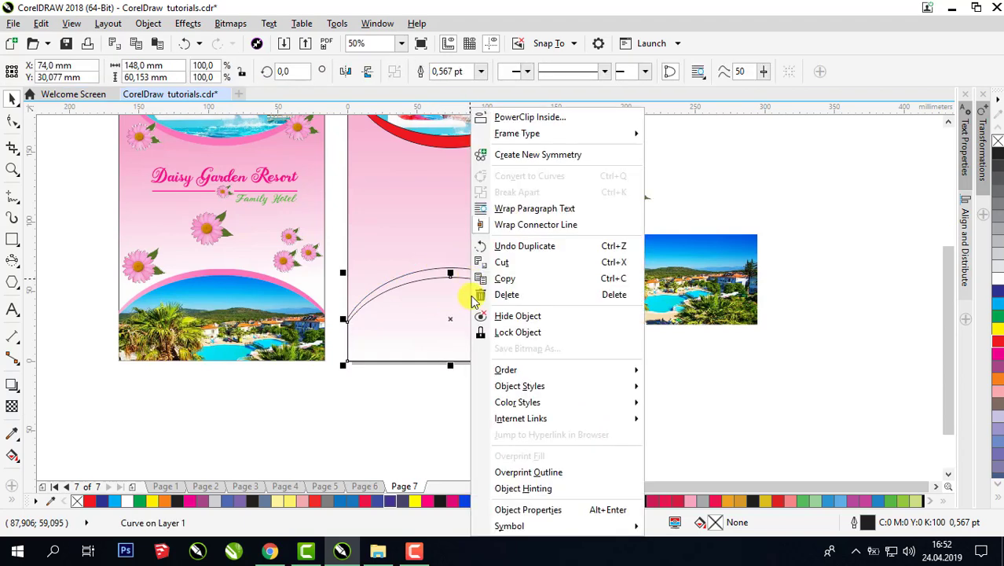
pyautogui.moveTo(518, 378)
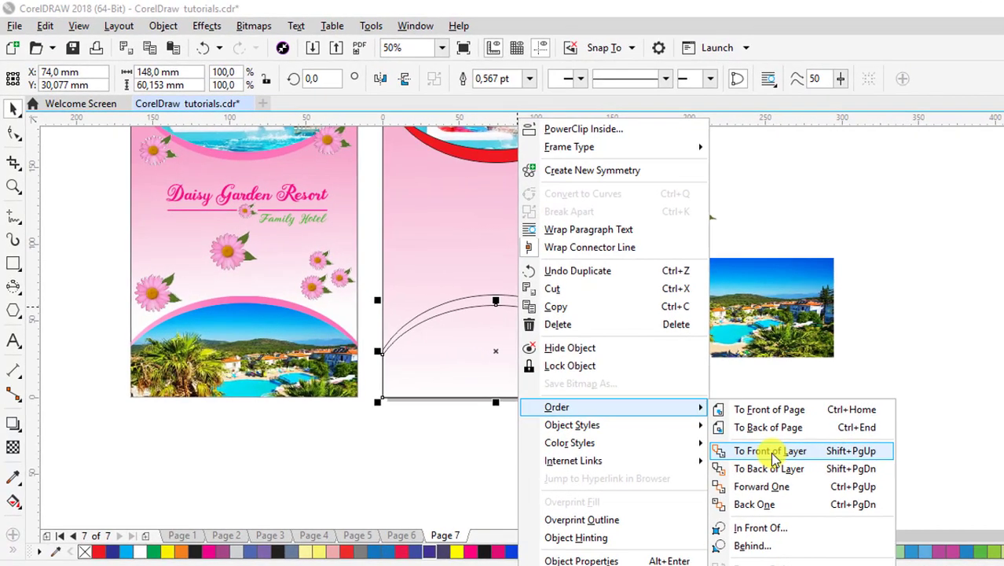
pyautogui.click(742, 436)
pyautogui.press('Escape')
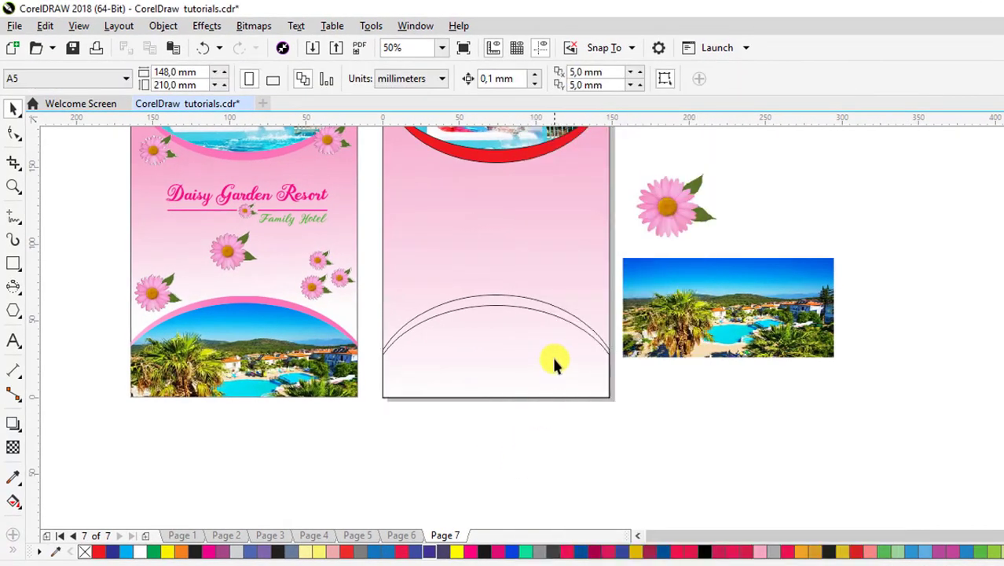
# - PowerClip the resort pool and palm photo inside the shorter bottom arch
pyautogui.moveTo(671, 299); pyautogui.dragTo(678, 321)
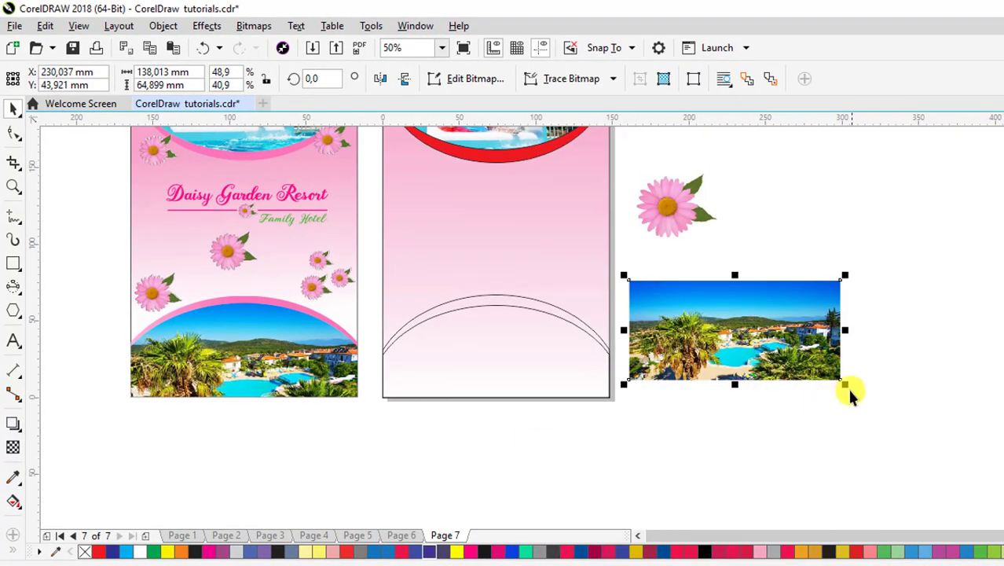
pyautogui.rightClick(820, 367)
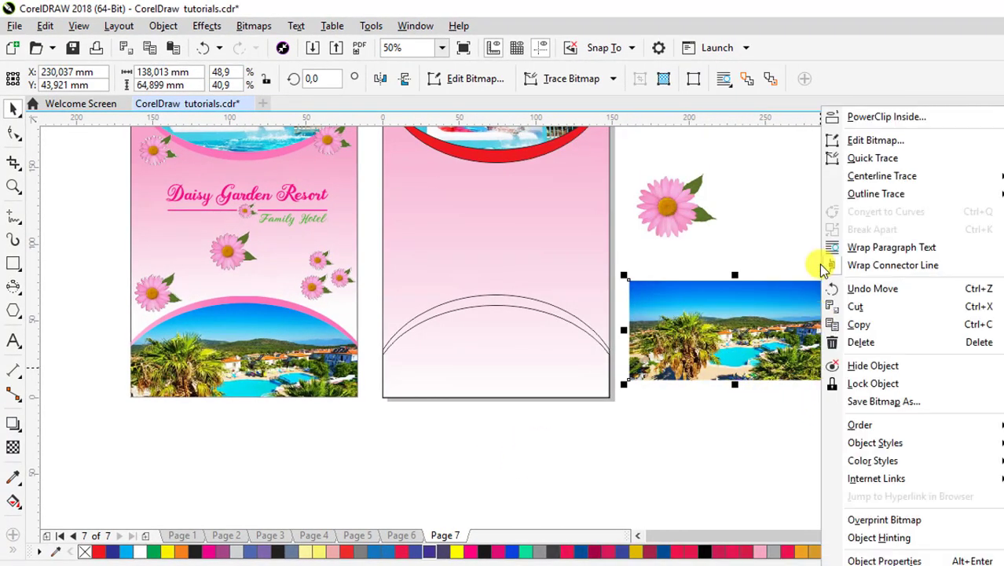
pyautogui.click(886, 117)
pyautogui.click(470, 335)
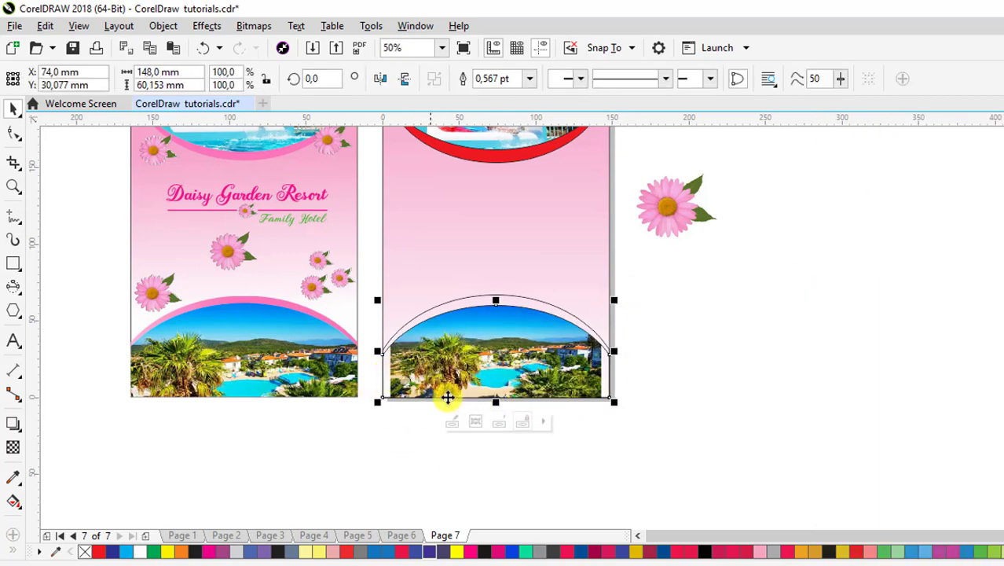
# - Enlarge the clipped pool photo inside the bottom arch until it fills the frame's full width
pyautogui.click(476, 425)
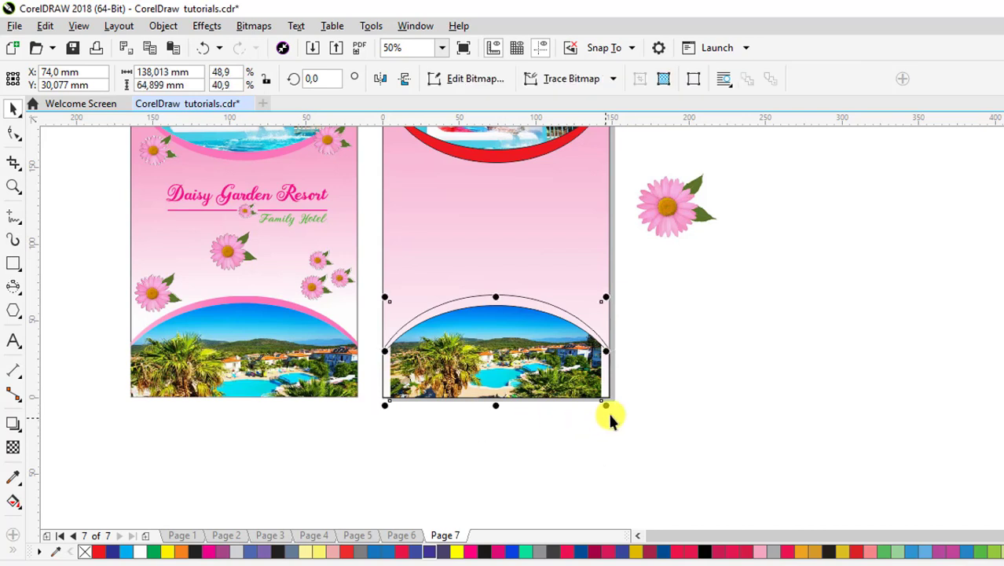
pyautogui.moveTo(604, 405); pyautogui.dragTo(620, 410)
pyautogui.click(685, 361)
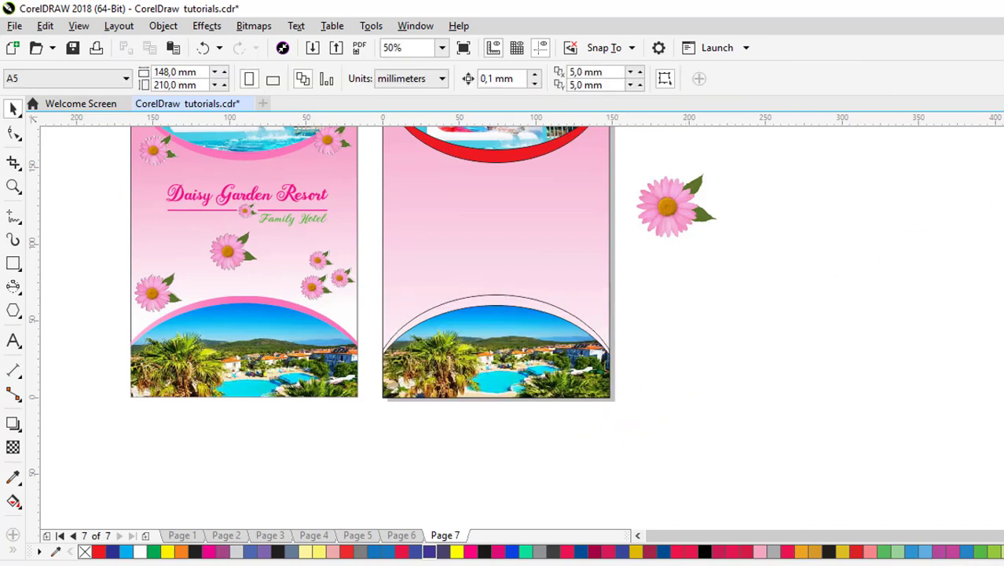
pyautogui.scroll(2, 869, 314)
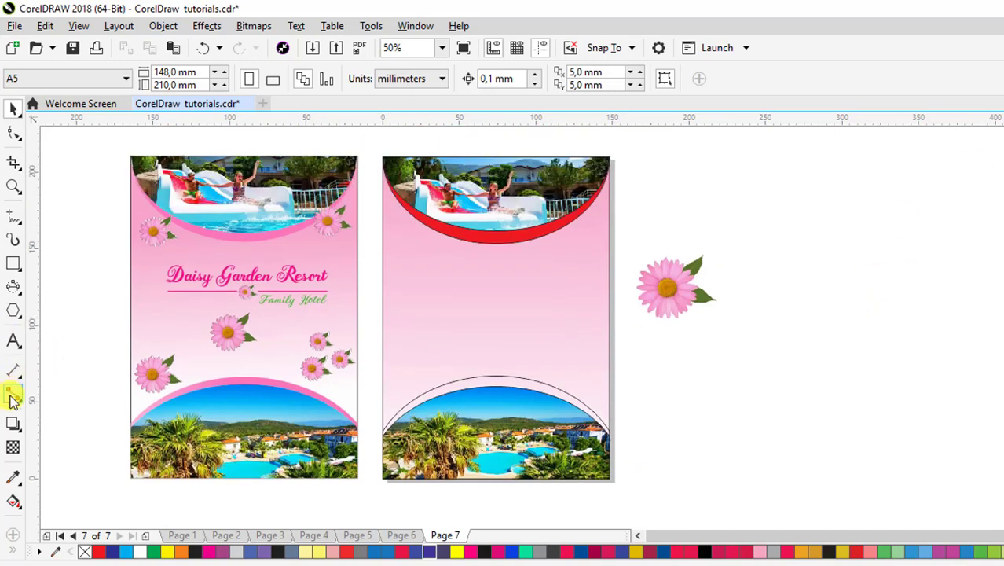
# - Sample the light pink from the daisy's petals and fill the top and bottom border bands with it
pyautogui.click(13, 479)
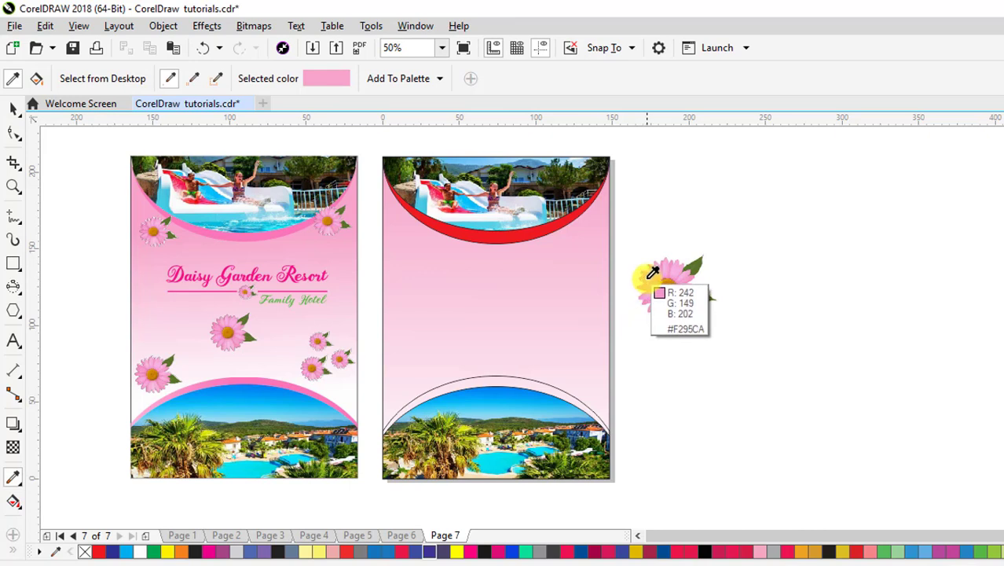
pyautogui.click(652, 271)
pyautogui.click(501, 236)
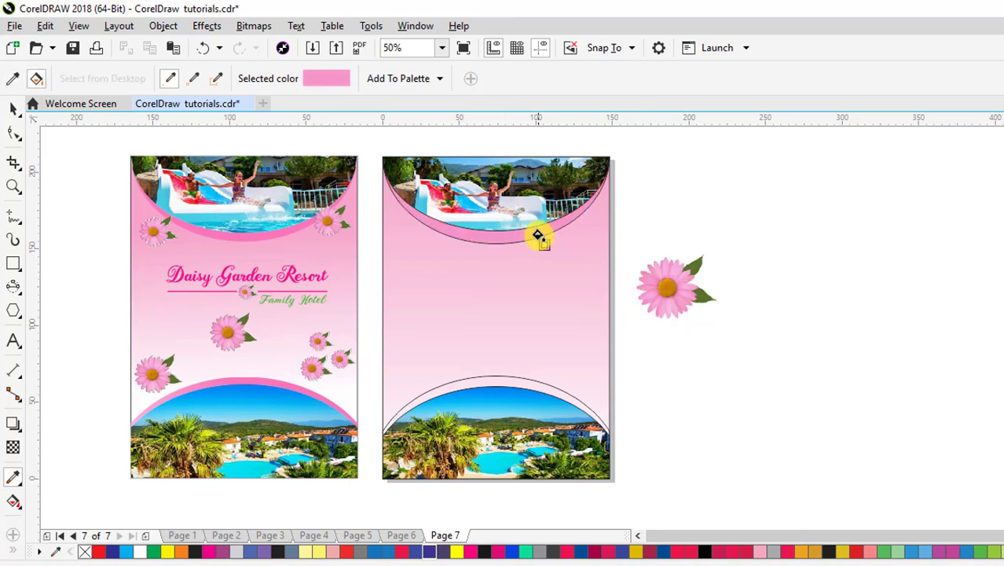
pyautogui.click(516, 381)
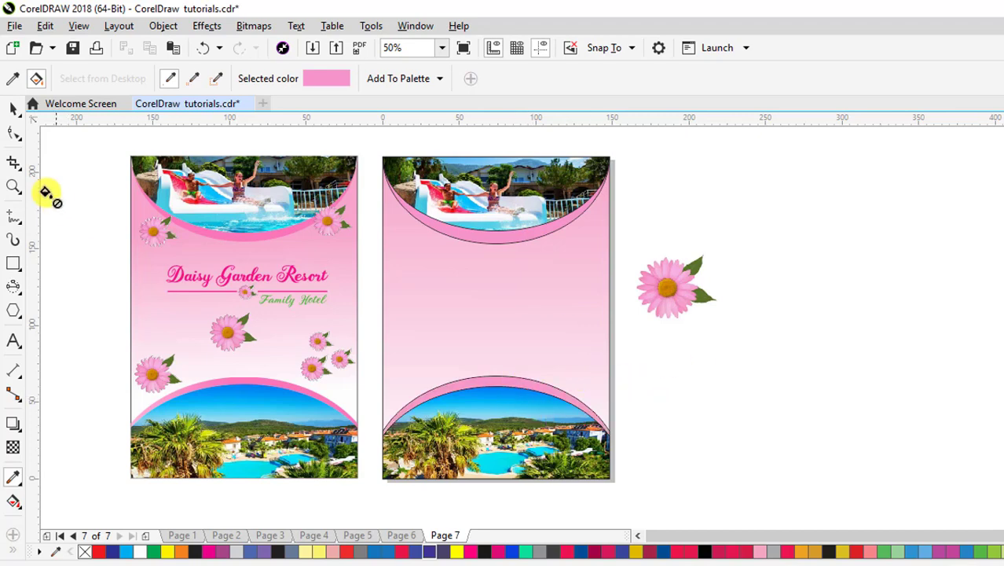
pyautogui.click(13, 110)
# - Remove the outlines from the top and bottom photo arches and their pink border bands
pyautogui.scroll(1, 806, 297)
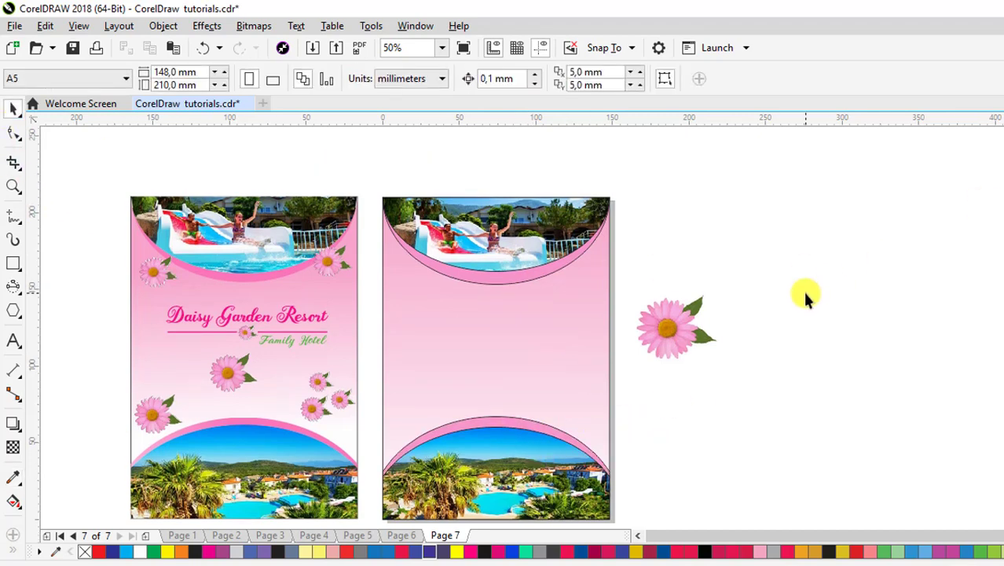
pyautogui.click(507, 230)
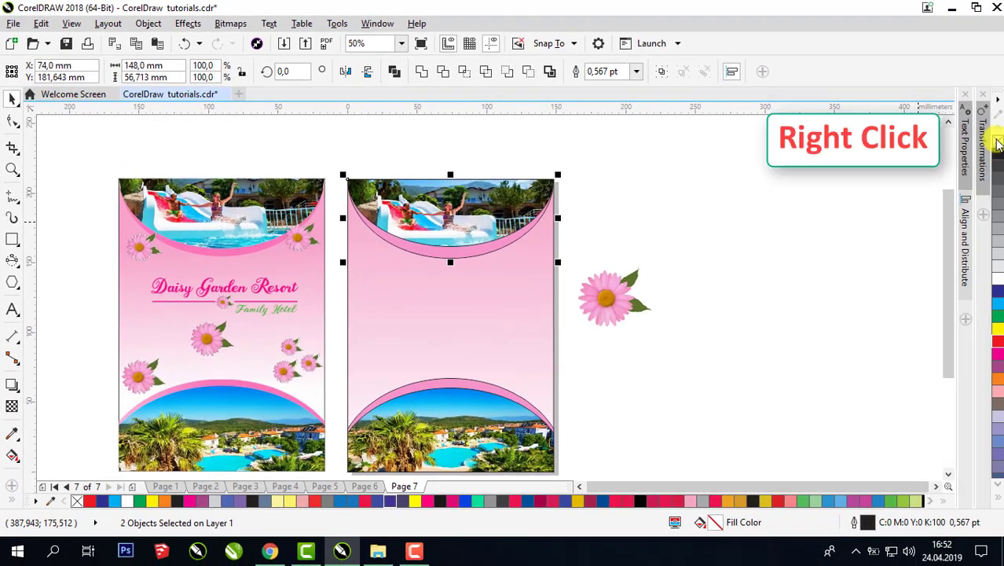
pyautogui.rightClick(997, 142)
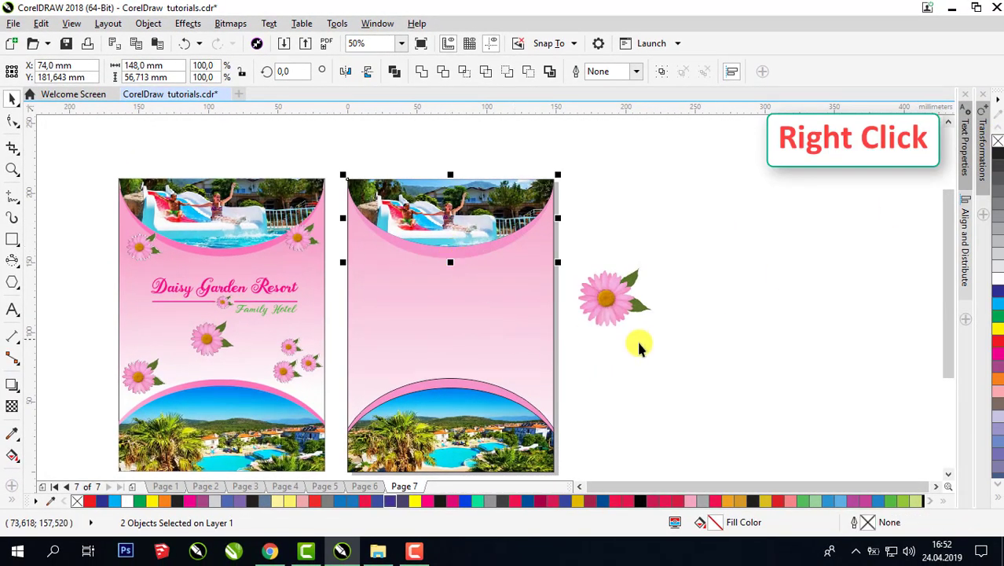
pyautogui.click(662, 355)
pyautogui.click(494, 387)
pyautogui.keyDown('shift'); pyautogui.click(483, 407); pyautogui.keyUp('shift')
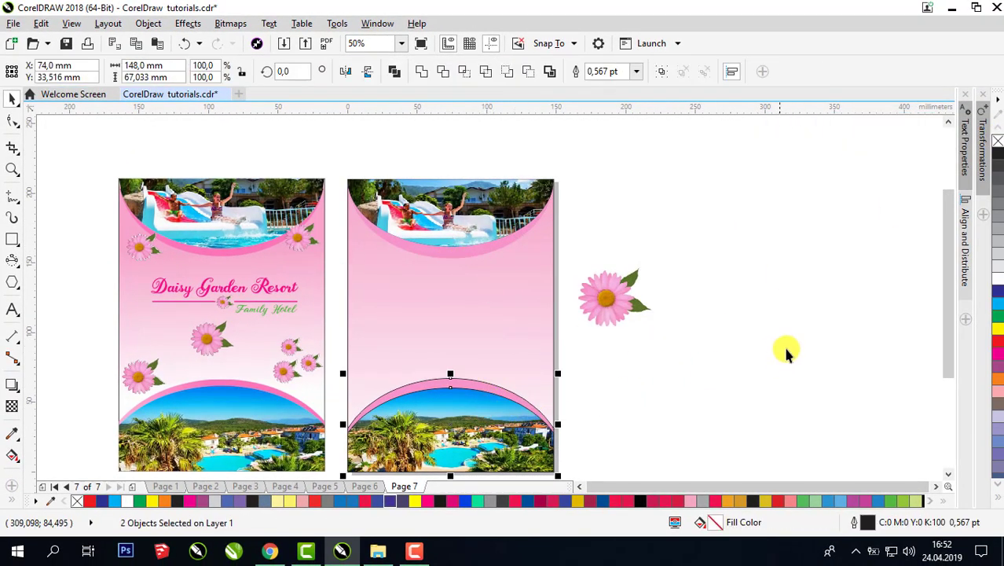
pyautogui.rightClick(997, 142)
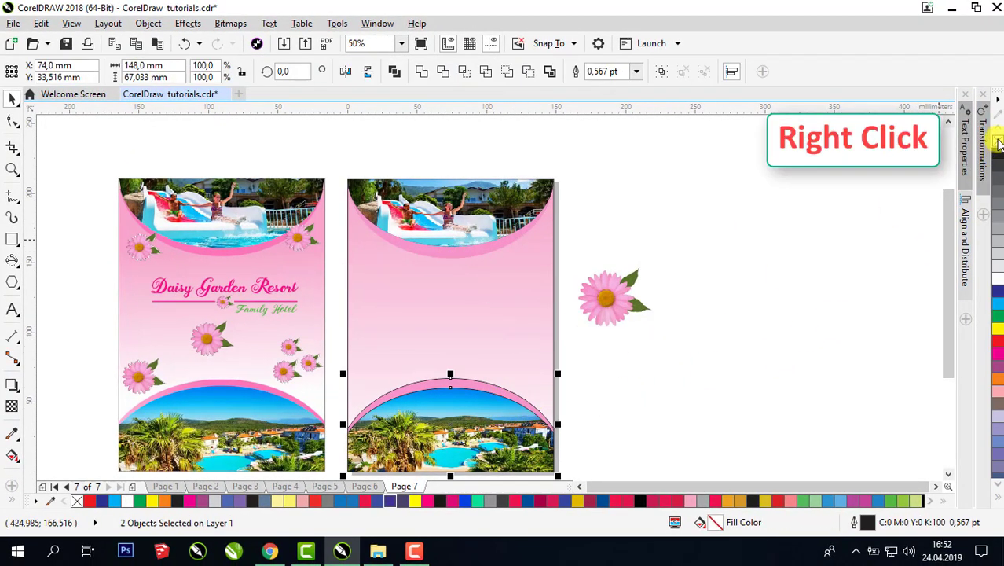
pyautogui.click(661, 365)
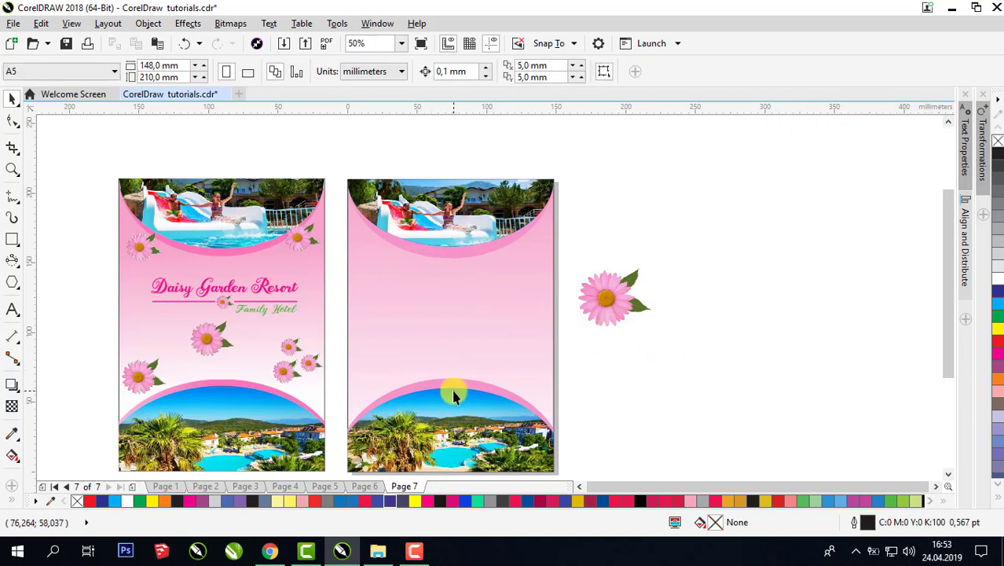
# - Change the top border band's fill to the stronger pink #FF82C7
pyautogui.click(462, 253)
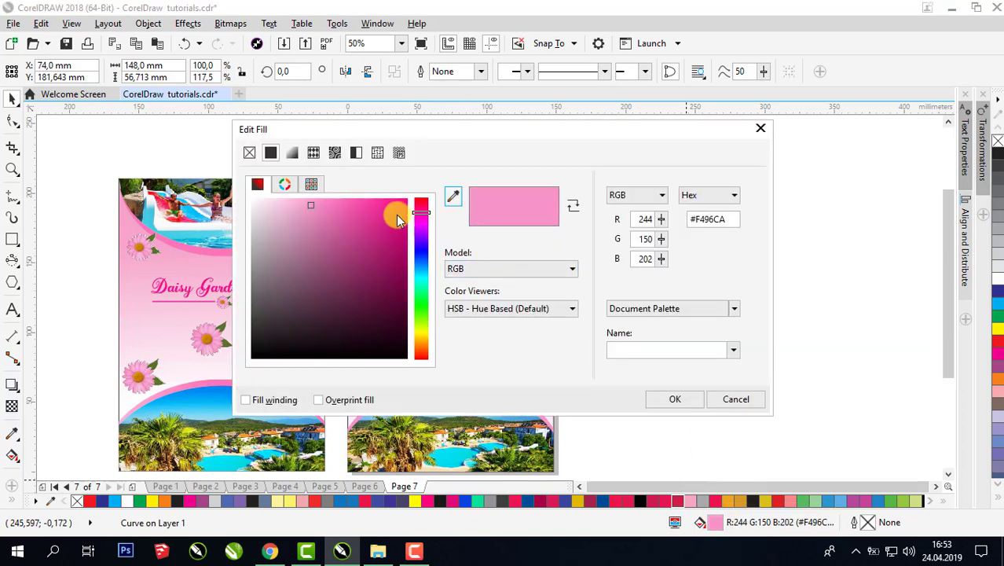
pyautogui.click(328, 200)
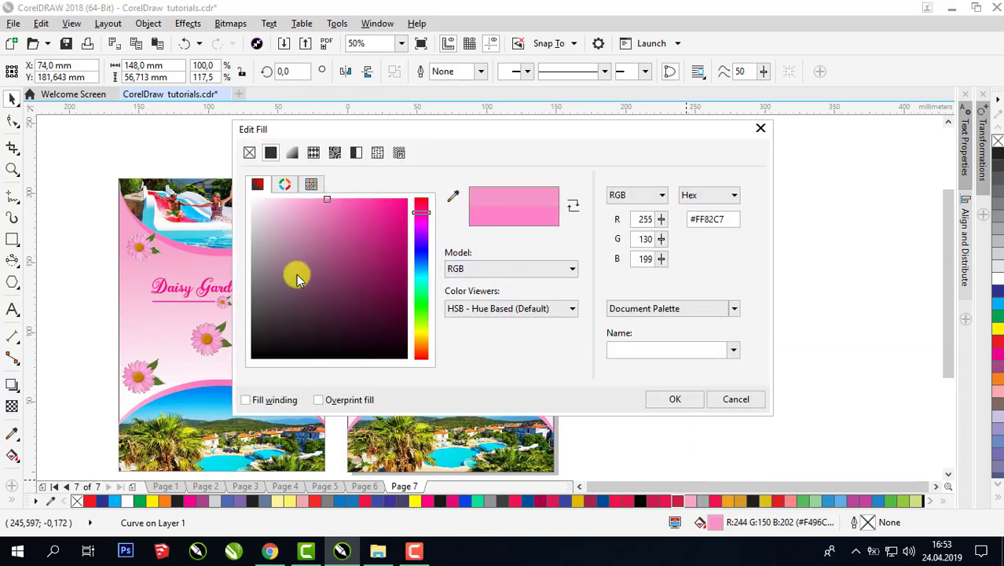
pyautogui.click(676, 400)
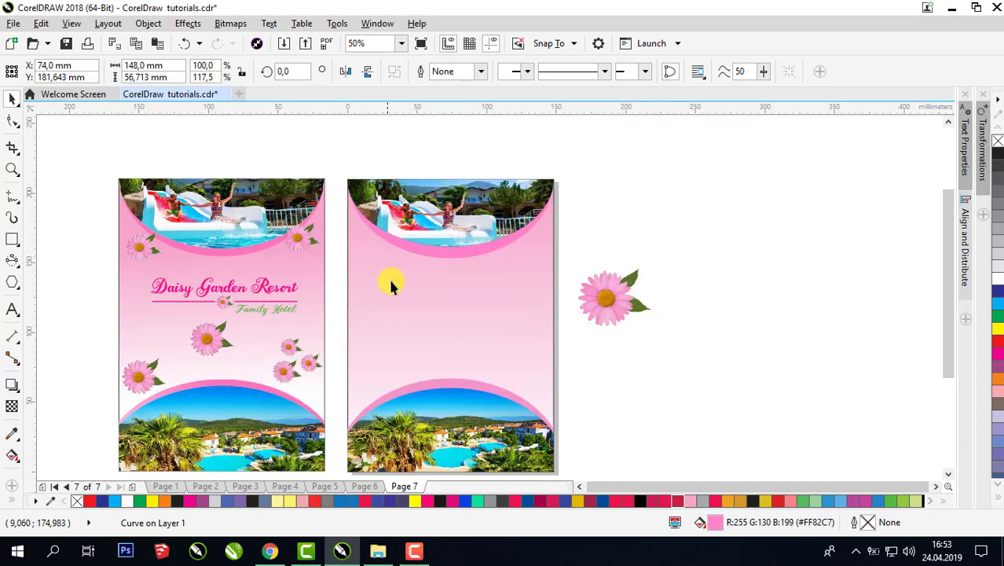
# - Fill the bottom border band with white
pyautogui.click(446, 387)
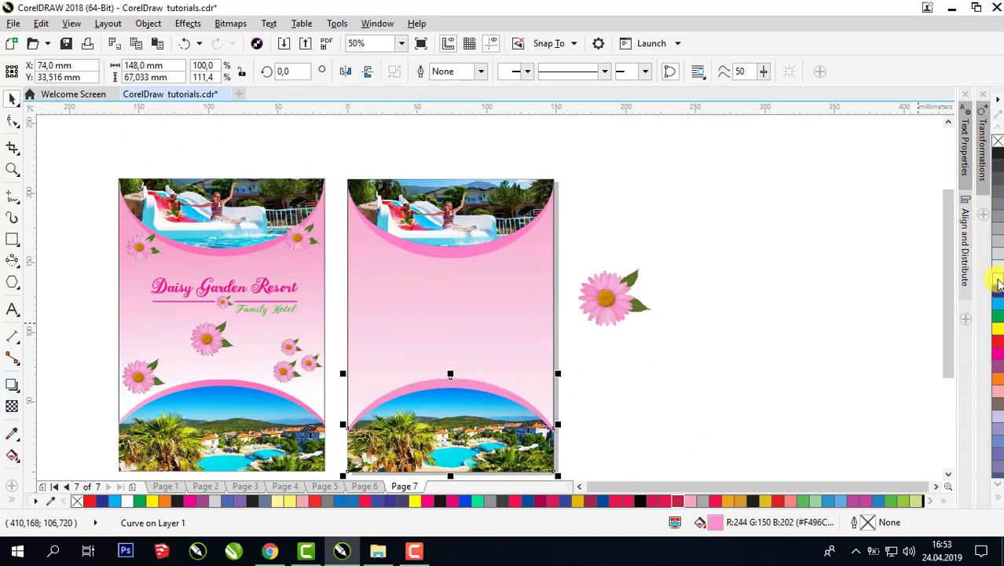
pyautogui.click(999, 279)
pyautogui.click(603, 353)
# - Apply a linear gradient to the top border band, running from pink at its lower edge up to white at the page's top
pyautogui.click(463, 254)
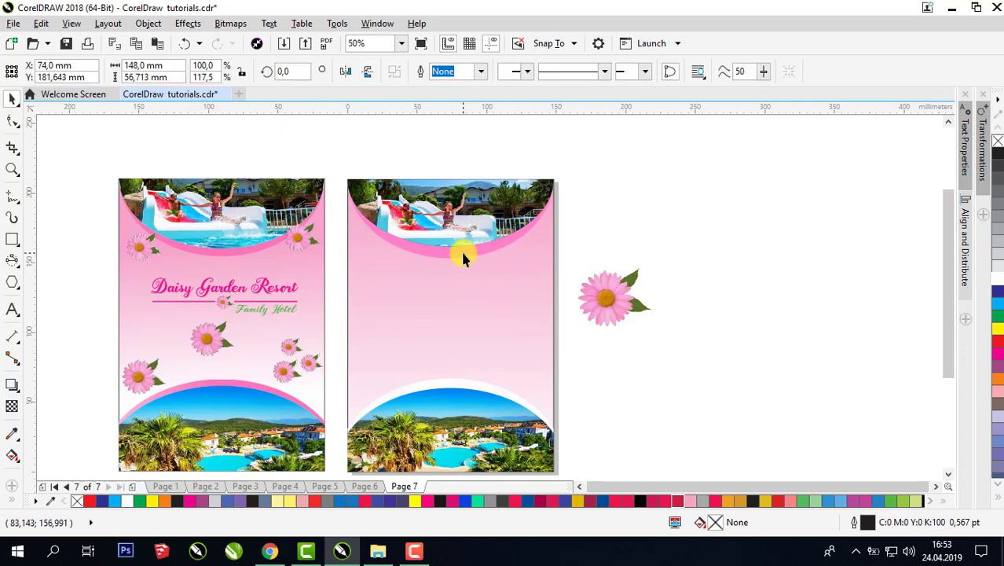
pyautogui.click(463, 252)
pyautogui.click(13, 456)
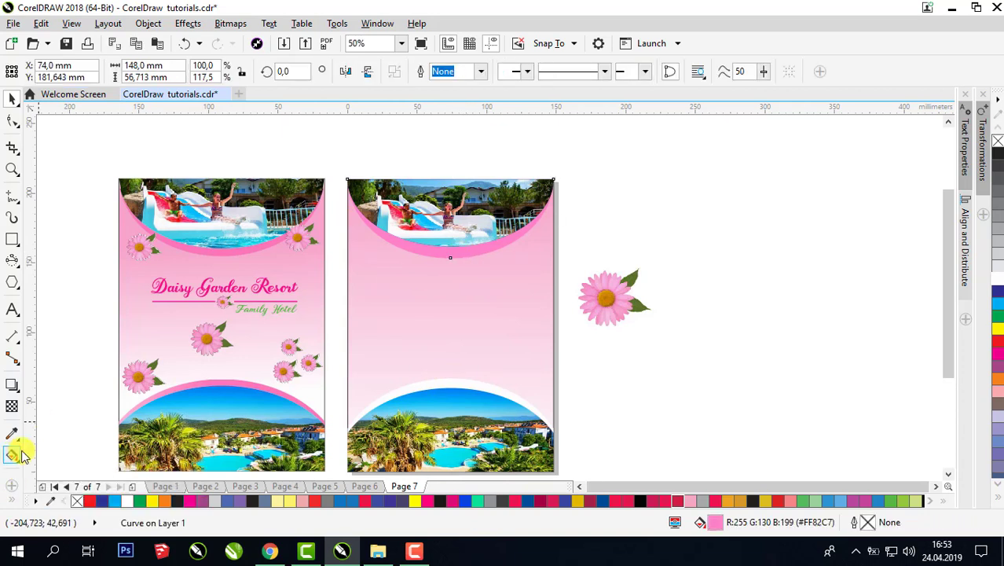
pyautogui.moveTo(451, 259); pyautogui.dragTo(453, 170)
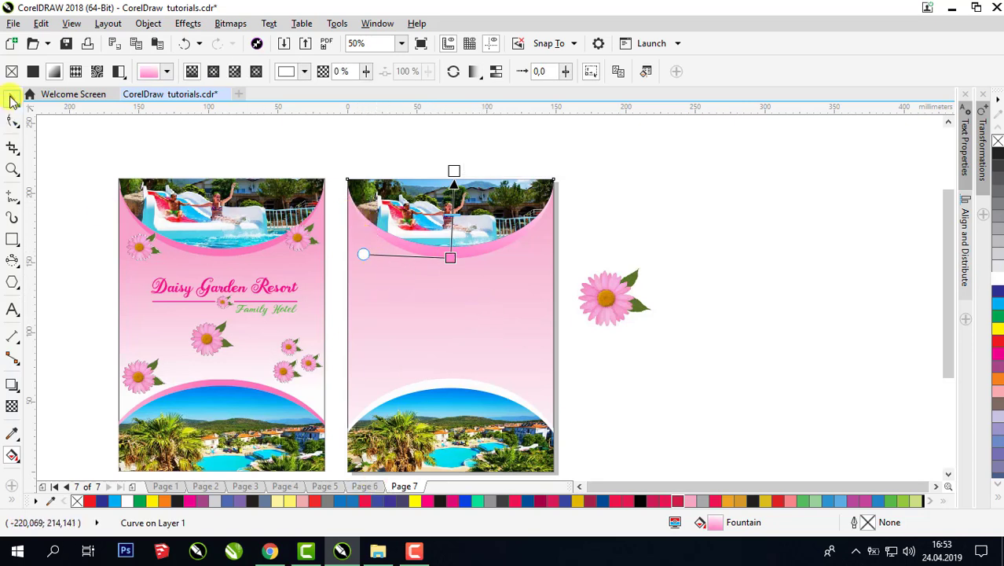
pyautogui.click(13, 100)
pyautogui.click(408, 271)
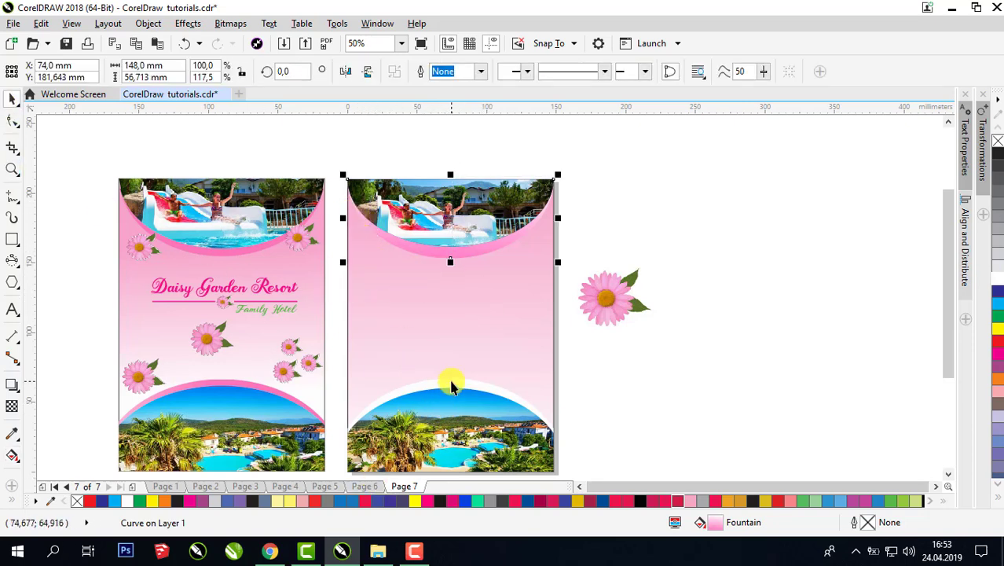
# - Give the white bottom border band a red outline
pyautogui.click(452, 385)
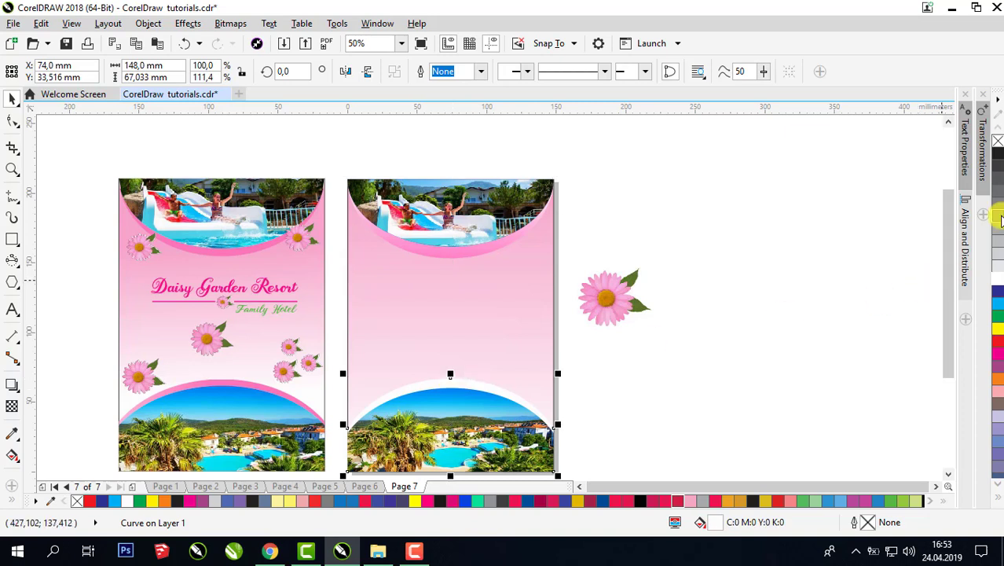
pyautogui.click(511, 396)
pyautogui.click(482, 392)
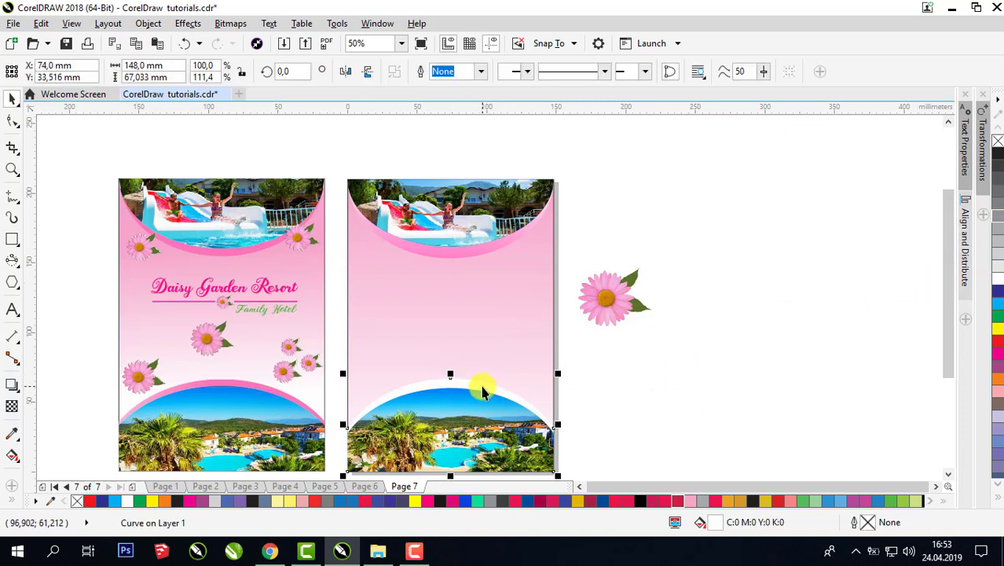
pyautogui.click(813, 398)
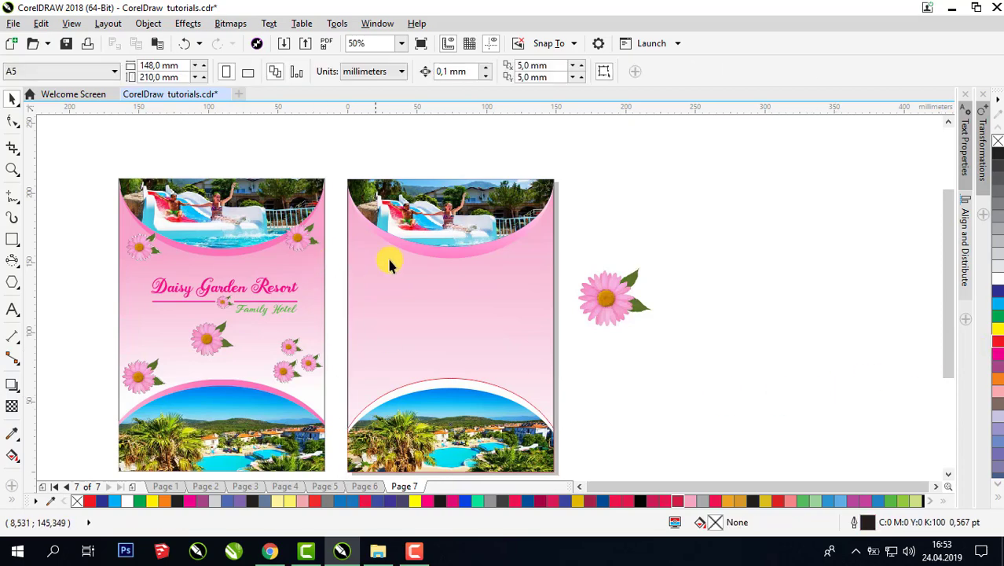
# - Copy only the fill property from the top border band to the bottom border band
pyautogui.click(456, 380)
pyautogui.click(42, 23)
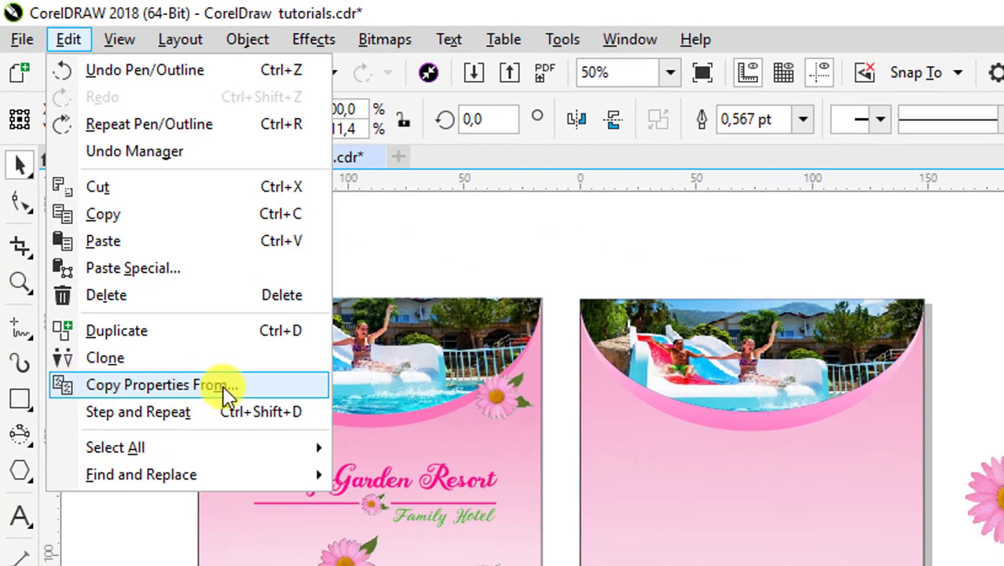
pyautogui.click(202, 384)
pyautogui.click(622, 397)
pyautogui.click(622, 424)
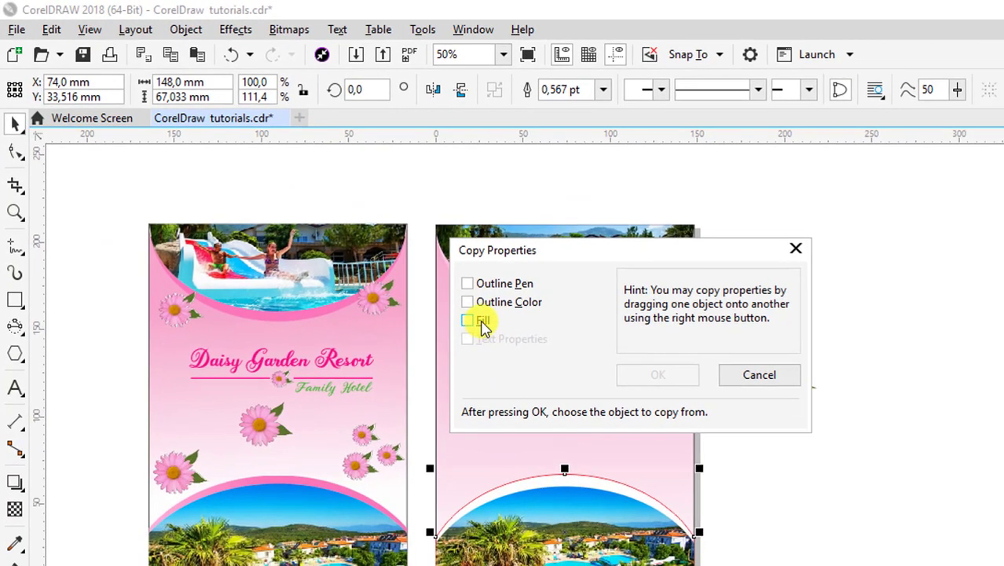
pyautogui.click(469, 322)
pyautogui.click(645, 377)
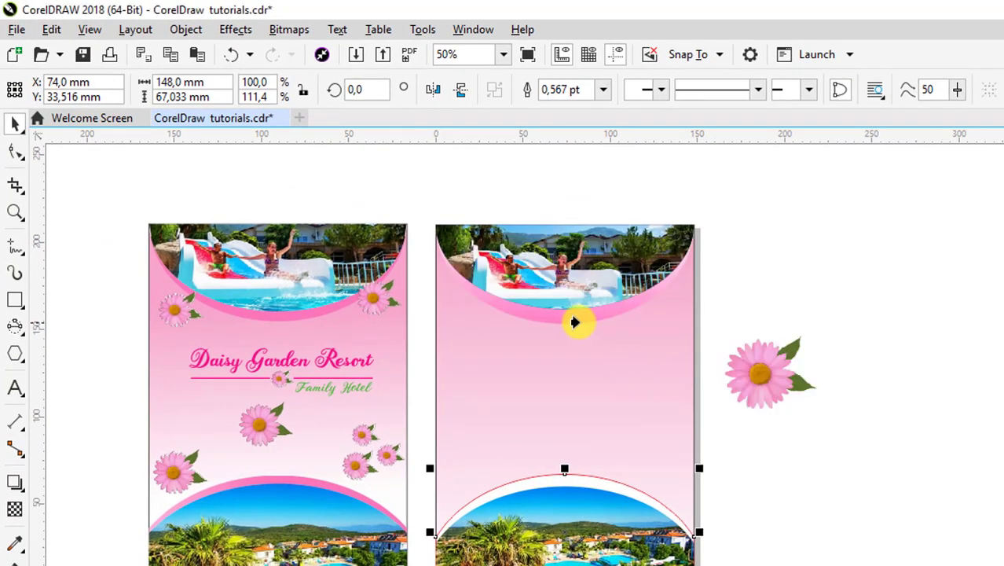
pyautogui.click(561, 318)
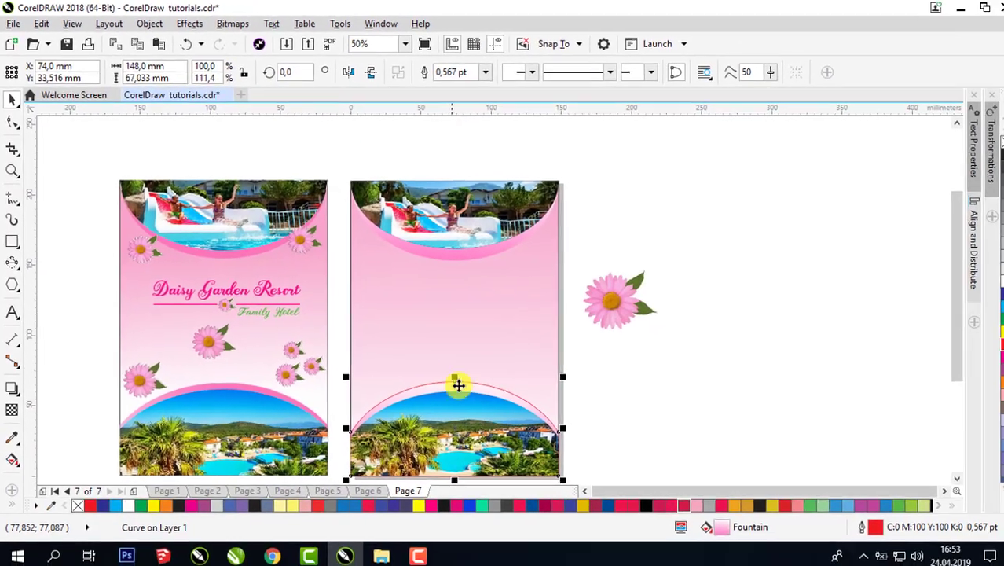
# - Redirect the bottom band's gradient from pink just above the arch to white over the pool photo, and remove the band's red outline
pyautogui.scroll(-2, 945, 328)
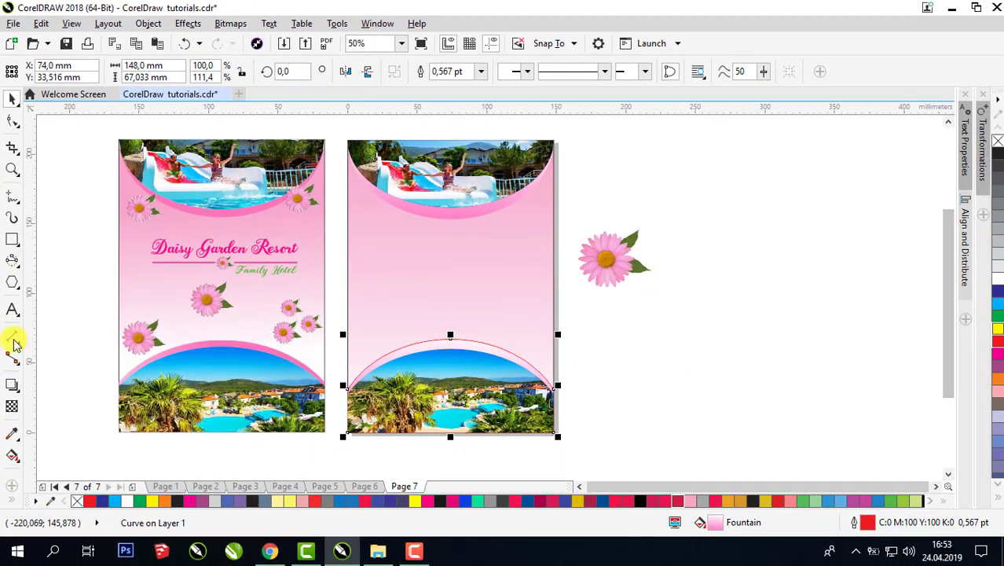
pyautogui.click(12, 457)
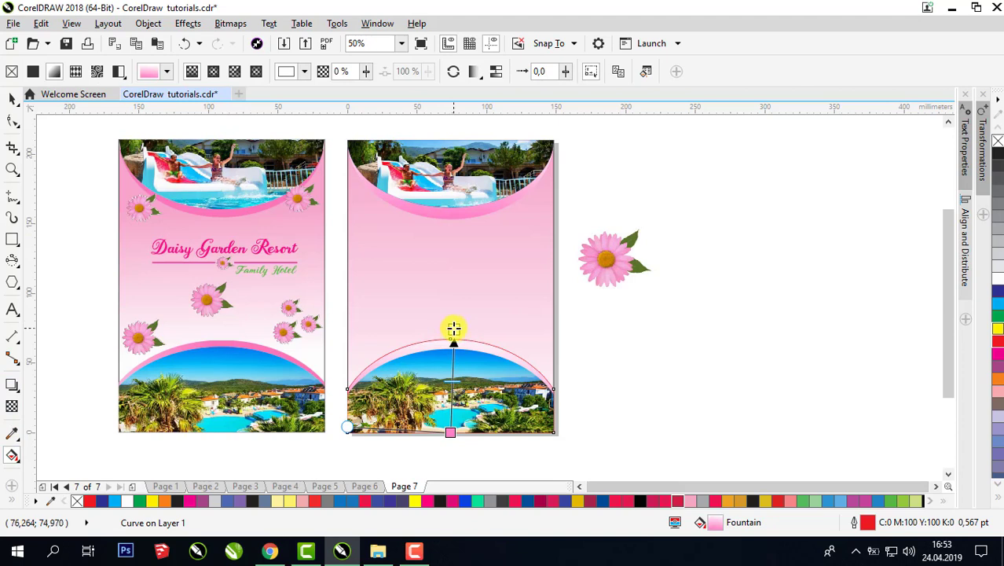
pyautogui.moveTo(454, 329); pyautogui.dragTo(401, 387)
pyautogui.moveTo(450, 431); pyautogui.dragTo(452, 315)
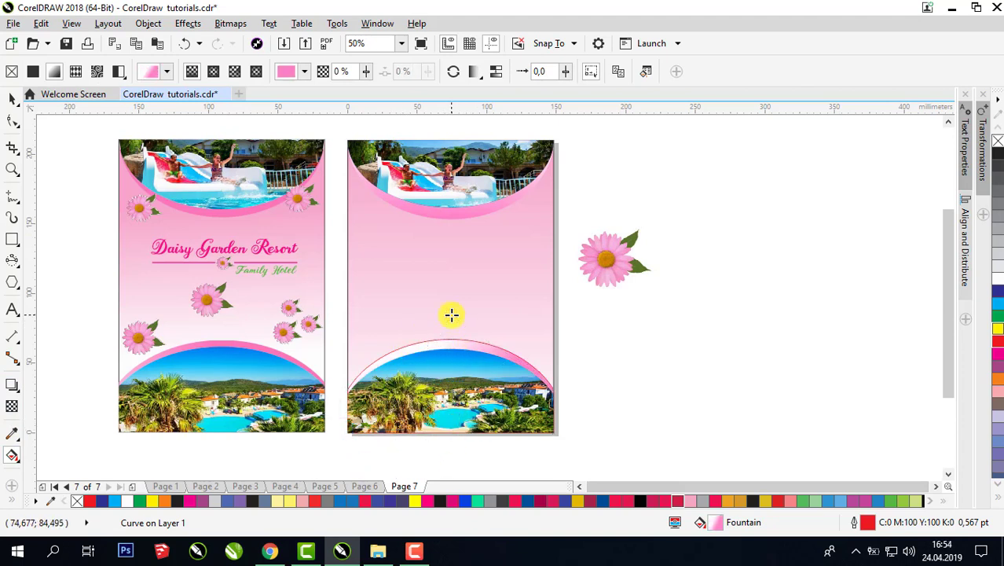
pyautogui.moveTo(399, 381); pyautogui.dragTo(442, 404)
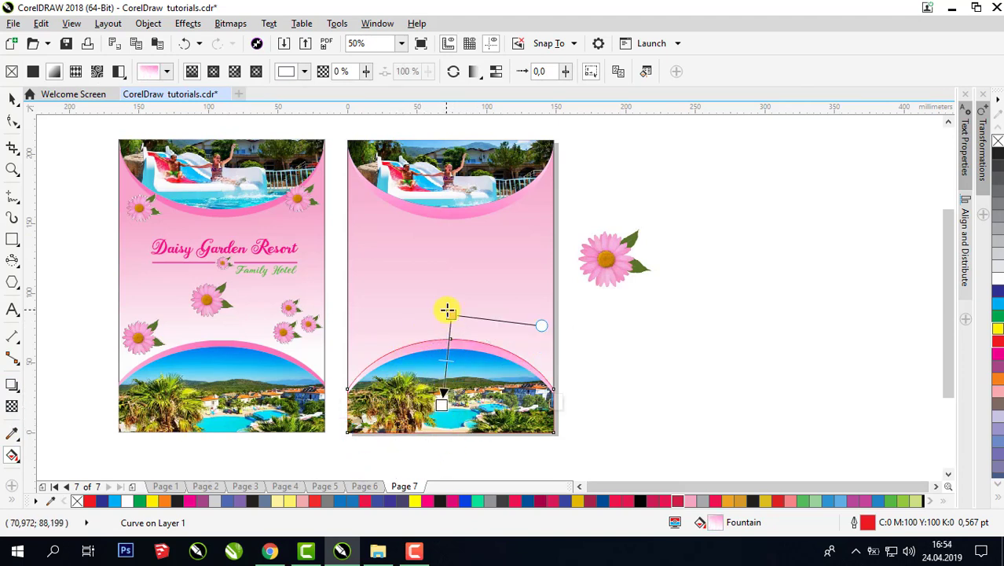
pyautogui.moveTo(448, 315); pyautogui.dragTo(445, 327)
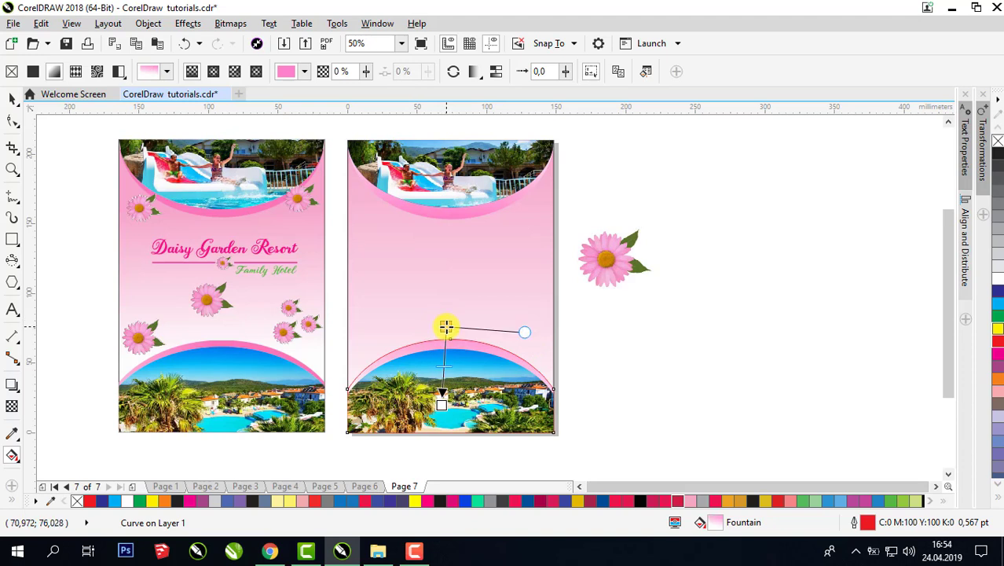
pyautogui.moveTo(442, 406); pyautogui.dragTo(438, 418)
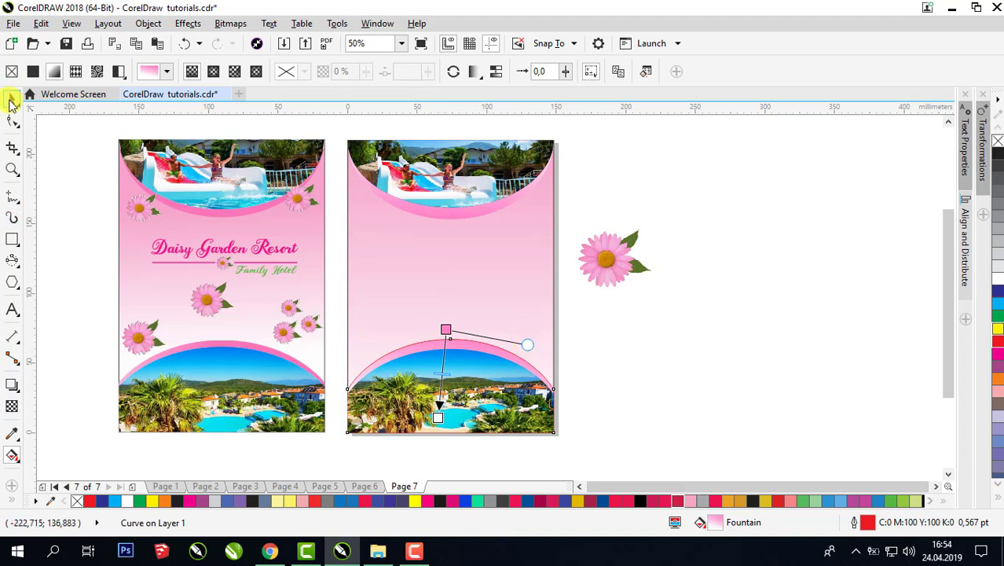
pyautogui.click(12, 99)
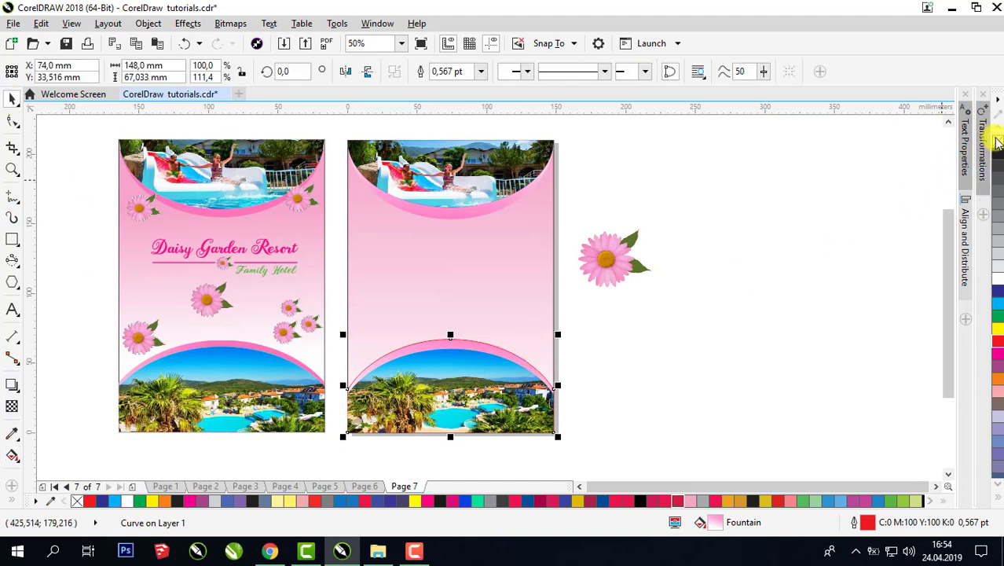
pyautogui.click(775, 263)
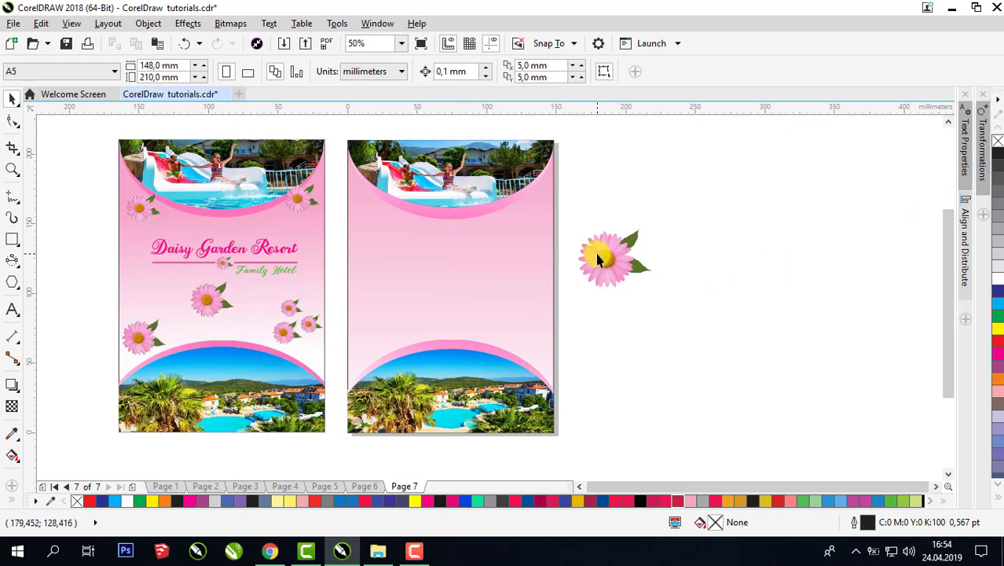
# - Add two text lines on the blank flyer: "Daisy Garden Resort" as the title and "Family Hotel" below it
pyautogui.click(12, 312)
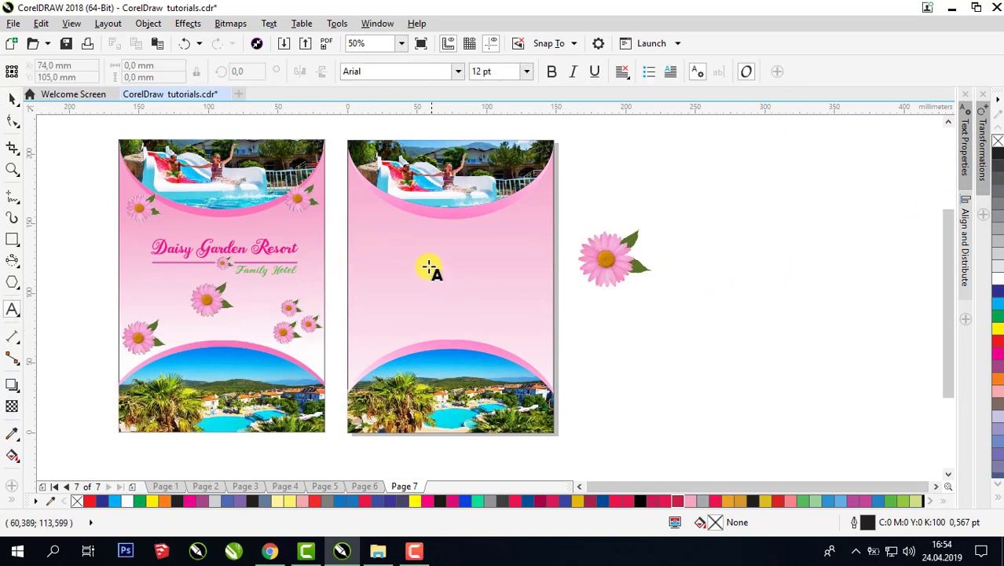
pyautogui.click(407, 259)
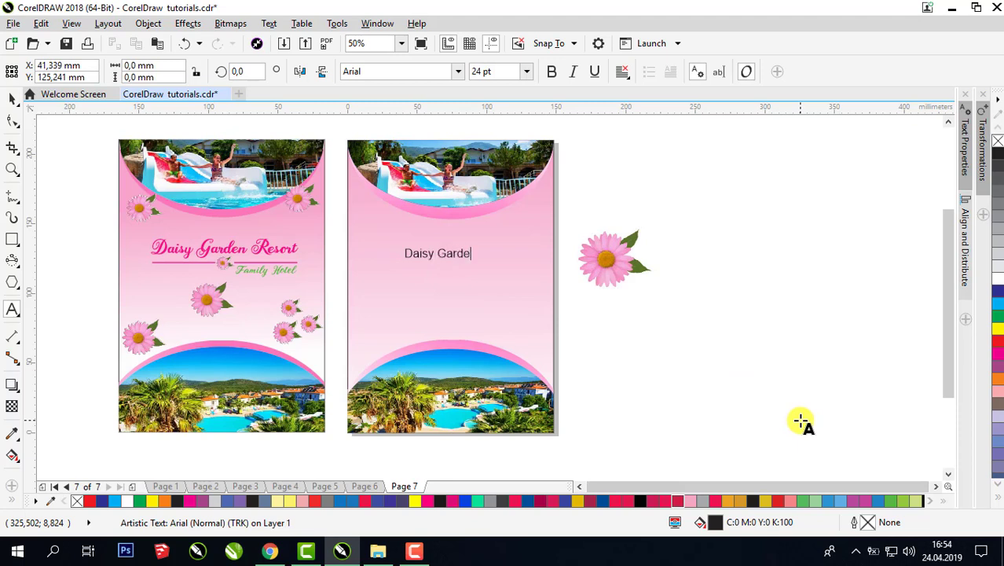
pyautogui.click(478, 296)
pyautogui.write('Family Hot')
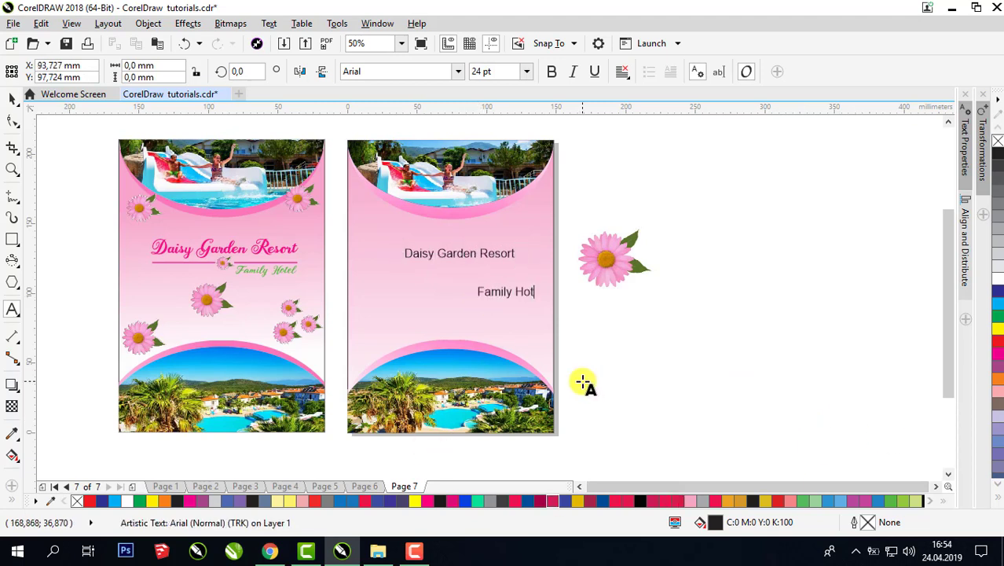
pyautogui.write('el')
# - Change the "Daisy Garden Resort" title's font to Mariane Lusia and enlarge it to about 40.6 pt
pyautogui.click(12, 100)
pyautogui.click(463, 264)
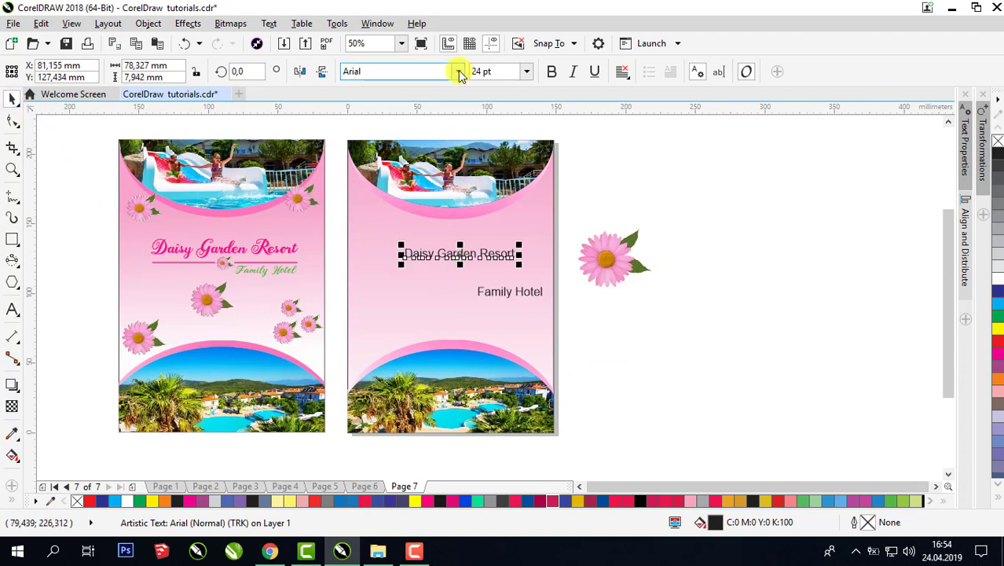
pyautogui.click(458, 72)
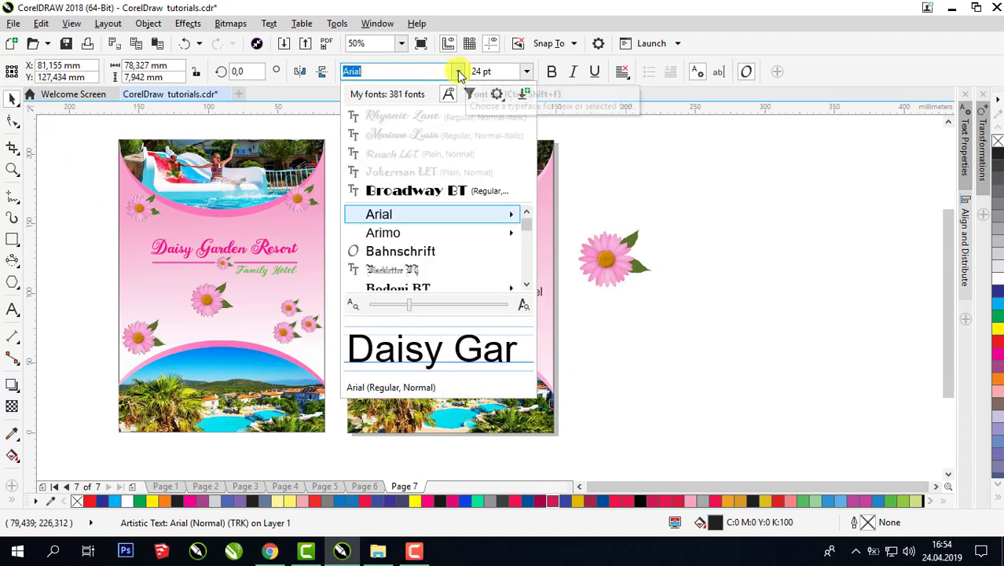
pyautogui.click(398, 135)
pyautogui.moveTo(502, 264); pyautogui.dragTo(531, 272)
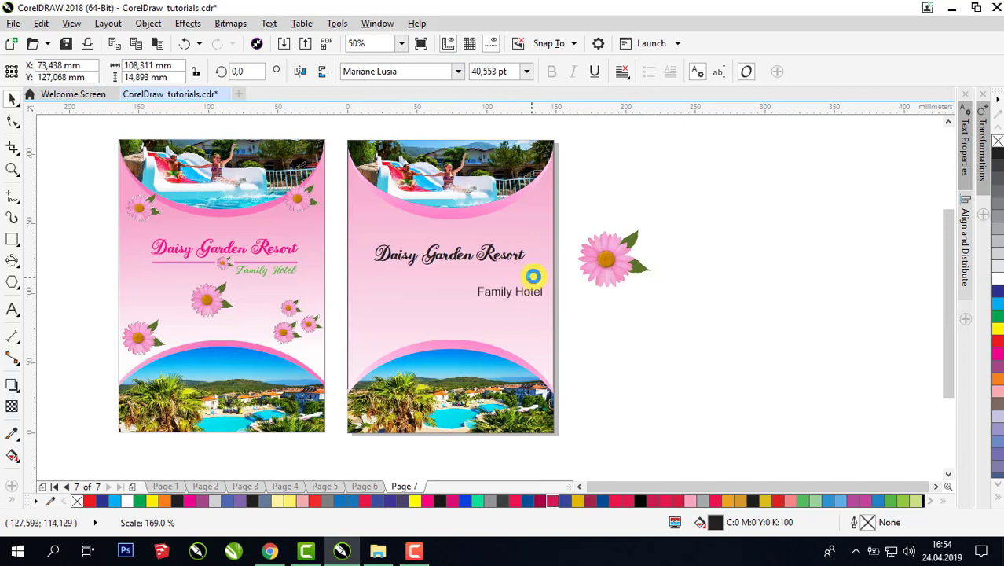
# - Centre the title horizontally on the page background and enlarge it to about 44.4 pt
pyautogui.keyDown('shift'); pyautogui.click(540, 204); pyautogui.keyUp('shift')
pyautogui.click(981, 94)
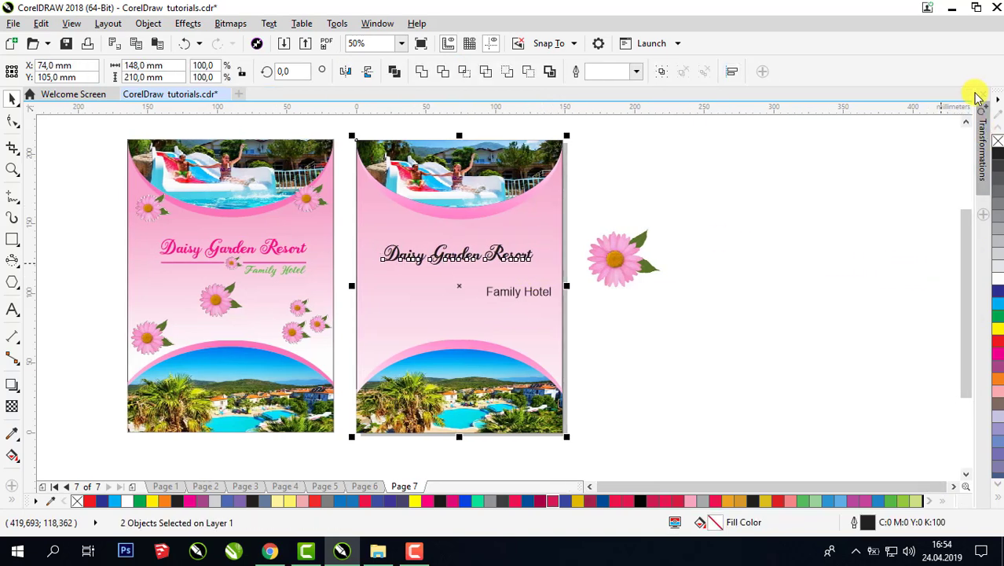
pyautogui.click(517, 254)
pyautogui.keyDown('shift'); pyautogui.click(554, 225); pyautogui.keyUp('shift')
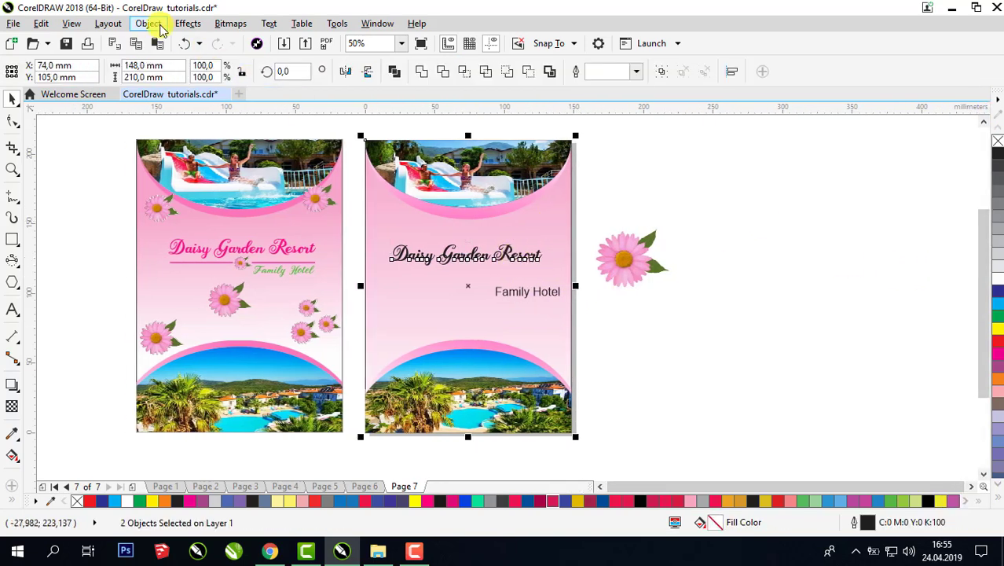
pyautogui.click(148, 23)
pyautogui.moveTo(236, 209)
pyautogui.click(449, 420)
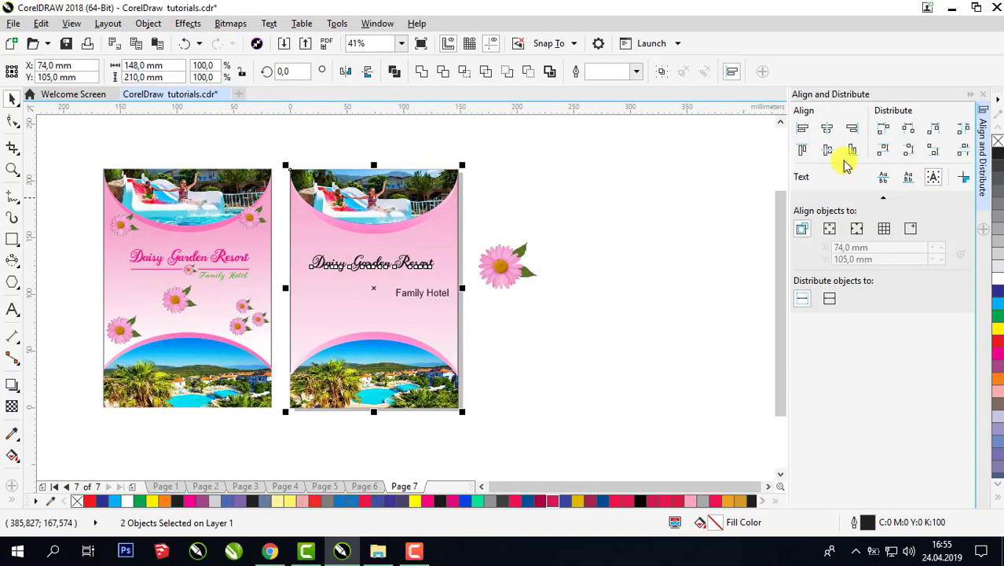
pyautogui.click(829, 135)
pyautogui.click(529, 240)
pyautogui.click(433, 267)
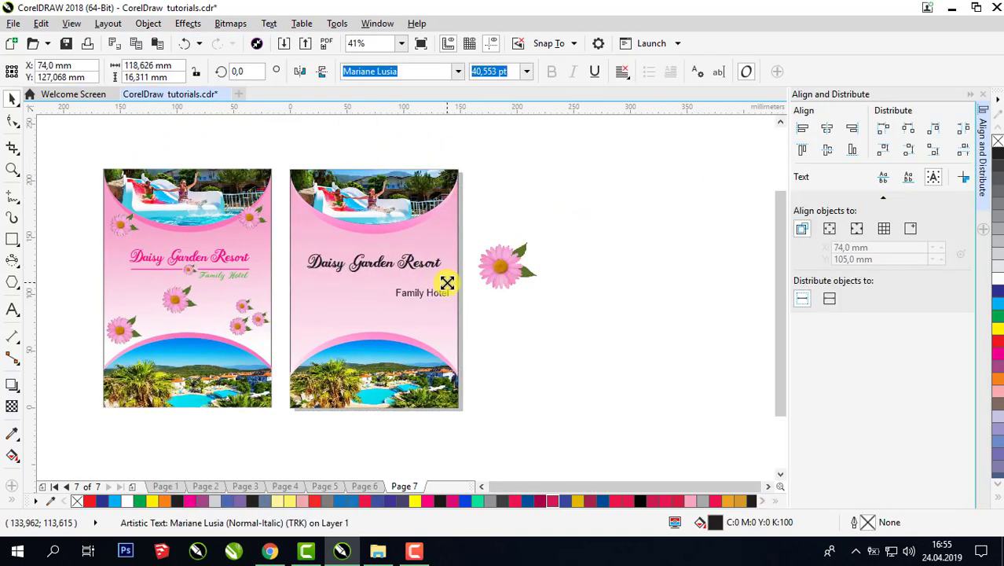
pyautogui.scroll(3, 323, 265)
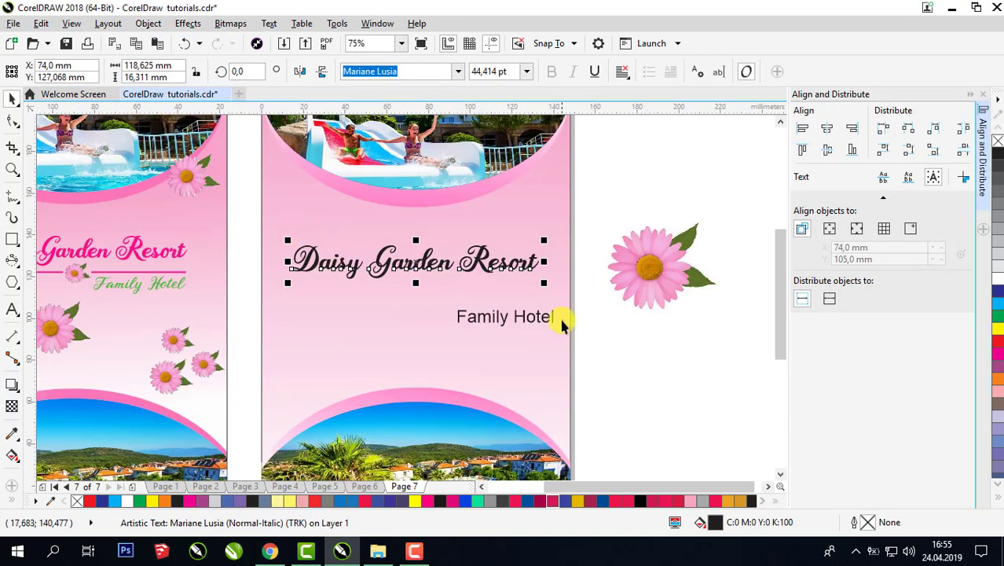
# - Fill the title with the pink sampled from the top border band, and deepen that fill to a vivid magenta pink
pyautogui.click(11, 434)
pyautogui.click(411, 198)
pyautogui.click(396, 276)
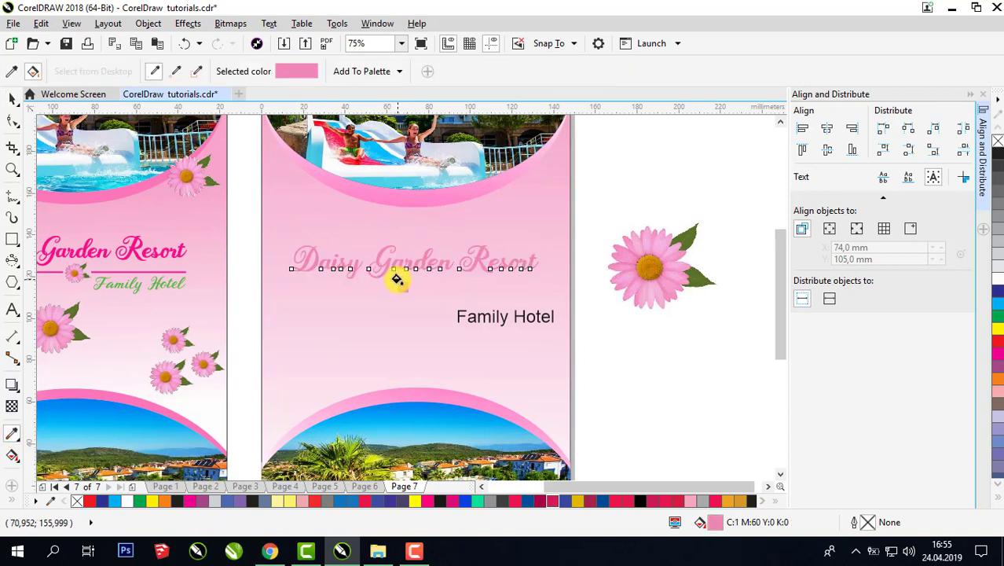
pyautogui.click(22, 108)
pyautogui.doubleClick(714, 521)
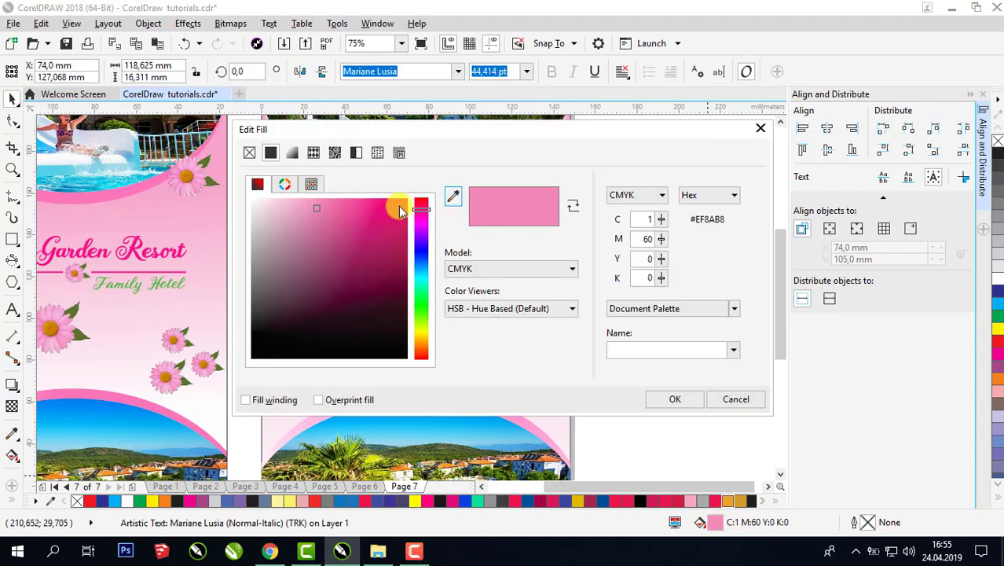
pyautogui.click(399, 211)
pyautogui.click(675, 399)
pyautogui.click(683, 359)
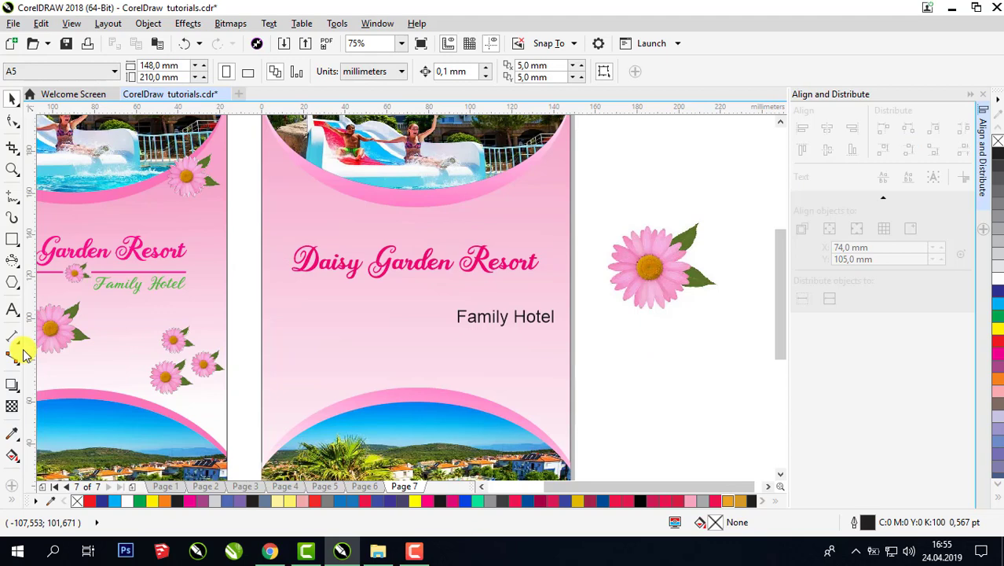
# - Draw a horizontal line about 45 mm long under the beginning of the title
pyautogui.click(10, 197)
pyautogui.moveTo(294, 287); pyautogui.dragTo(399, 287)
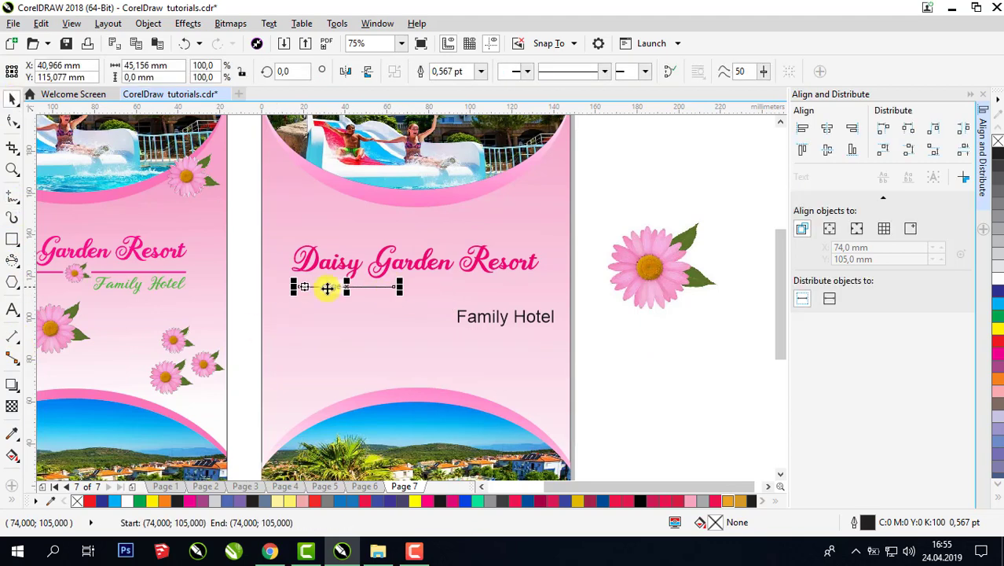
pyautogui.click(679, 359)
# - Move the daisy image over the title and bring it in front of the other objects
pyautogui.click(654, 262)
pyautogui.moveTo(654, 262); pyautogui.dragTo(520, 201)
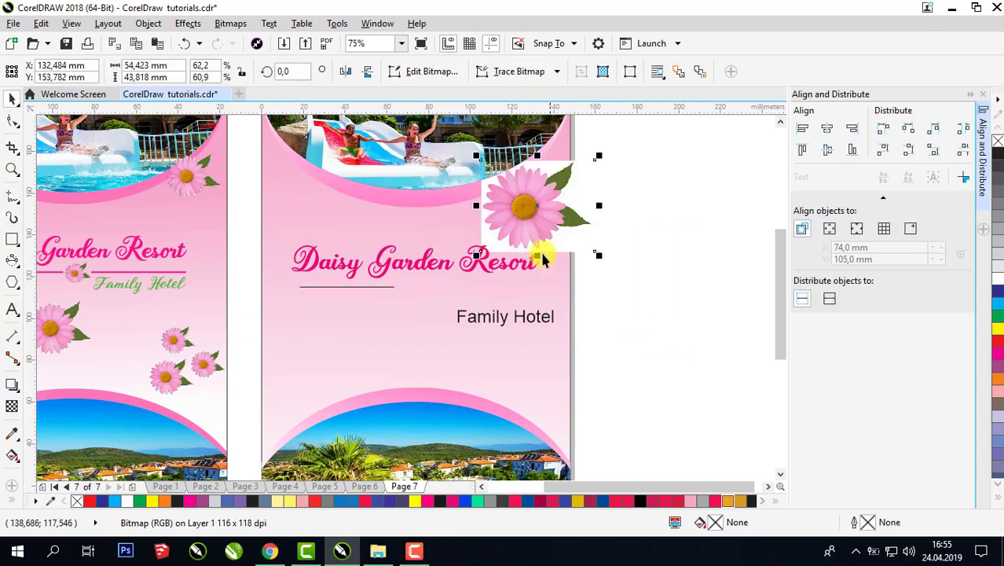
pyautogui.moveTo(541, 254); pyautogui.dragTo(449, 221)
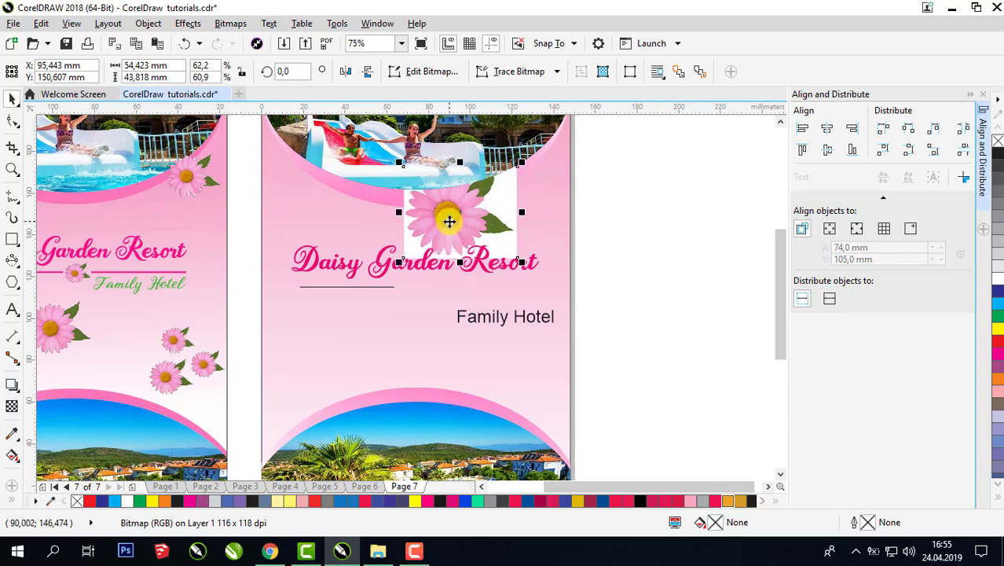
pyautogui.rightClick(449, 222)
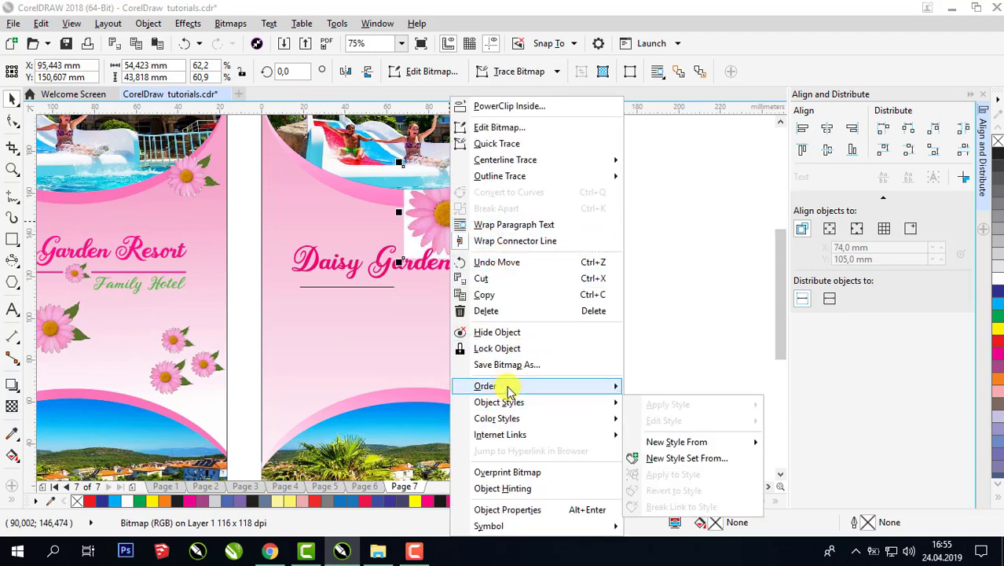
pyautogui.moveTo(507, 386)
pyautogui.click(674, 417)
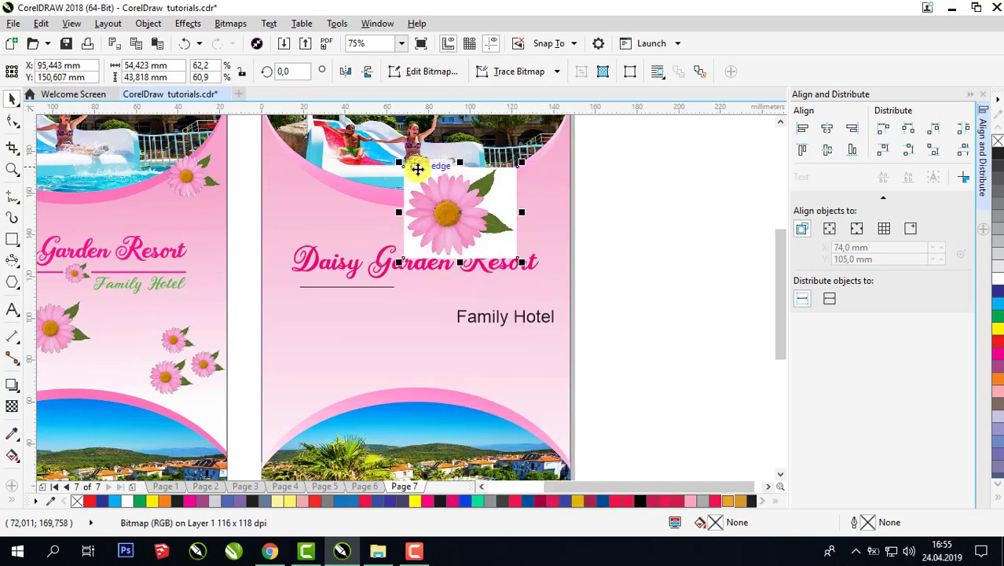
# - Place the daisy and a duplicate above it beside the flyer, and convert the duplicate to grayscale
pyautogui.moveTo(436, 190); pyautogui.dragTo(638, 309)
pyautogui.moveTo(655, 195); pyautogui.dragTo(571, 214)
pyautogui.click(188, 24)
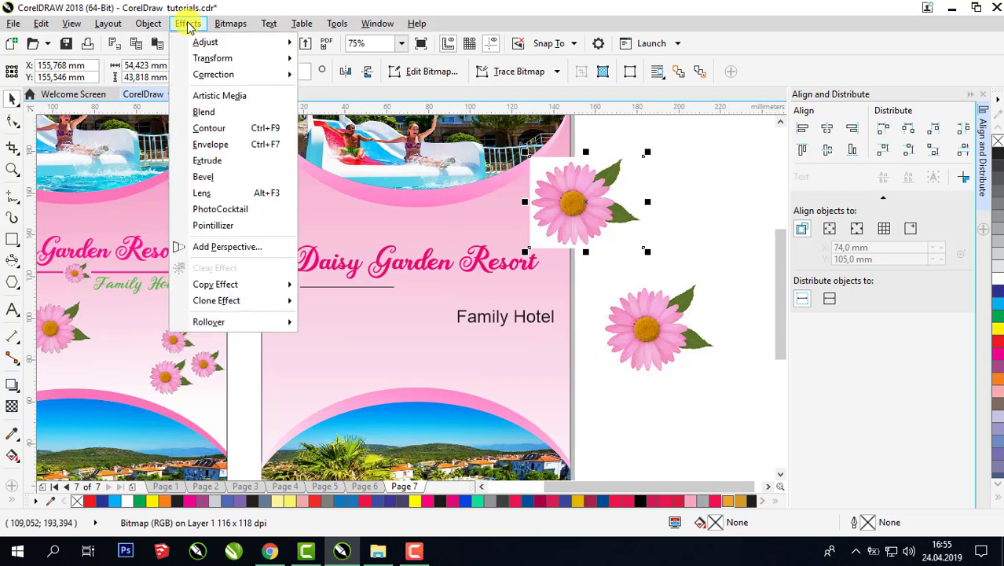
pyautogui.moveTo(226, 25)
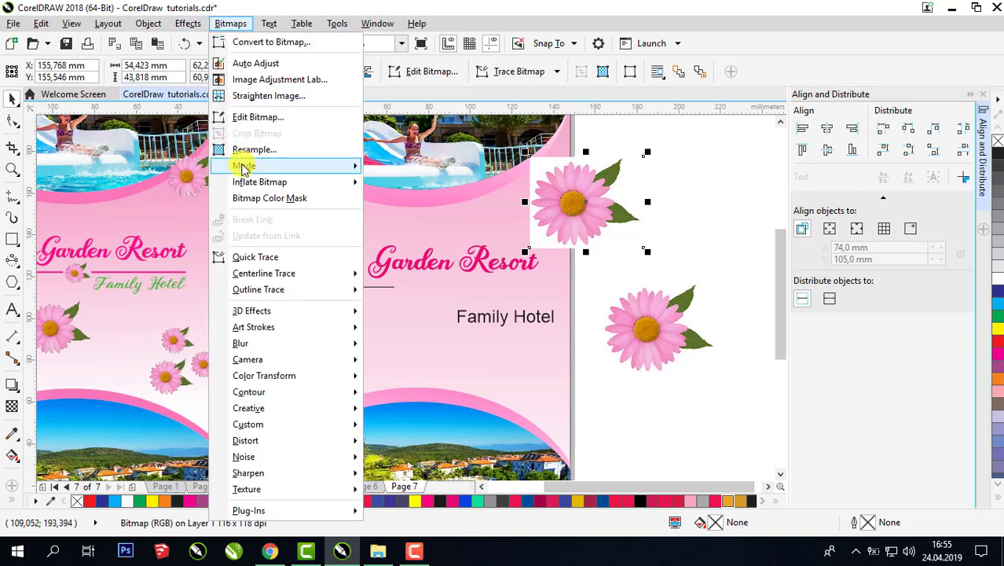
pyautogui.moveTo(266, 169)
pyautogui.click(417, 184)
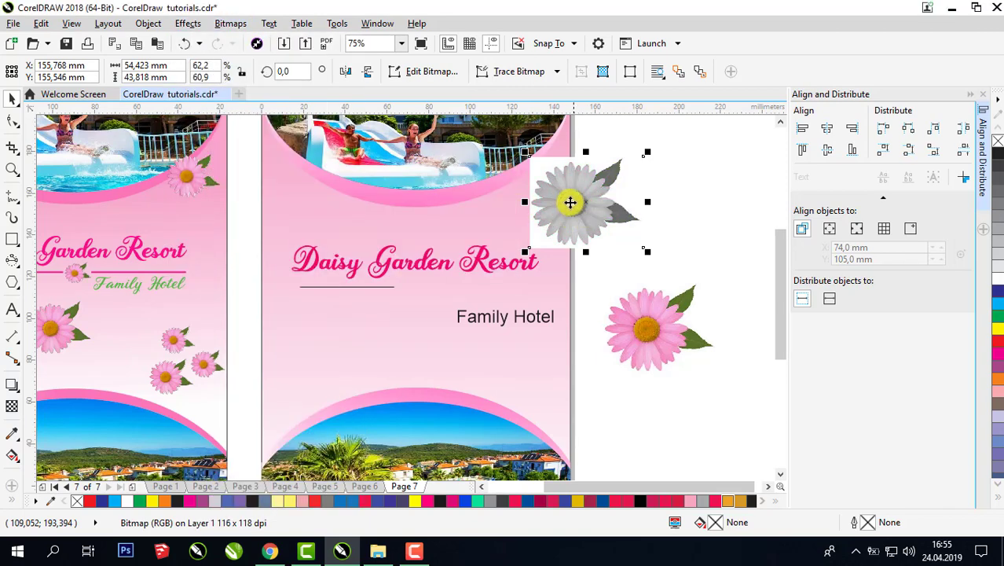
# - Darken the grayscale daisy to nearly black using Contrast Enhancement with a gamma adjustment of 0,17
pyautogui.click(188, 23)
pyautogui.moveTo(230, 24)
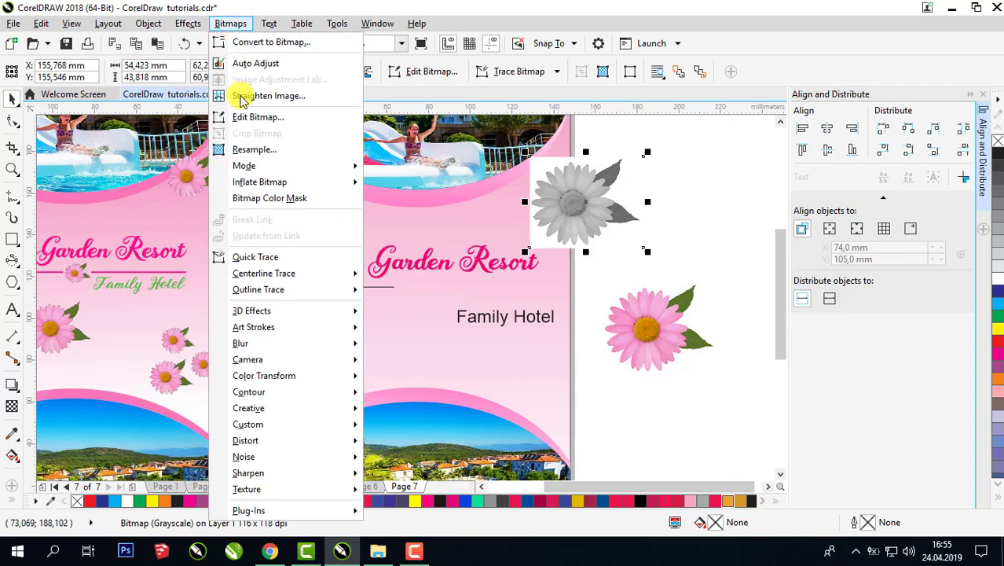
pyautogui.moveTo(187, 23)
pyautogui.moveTo(260, 42)
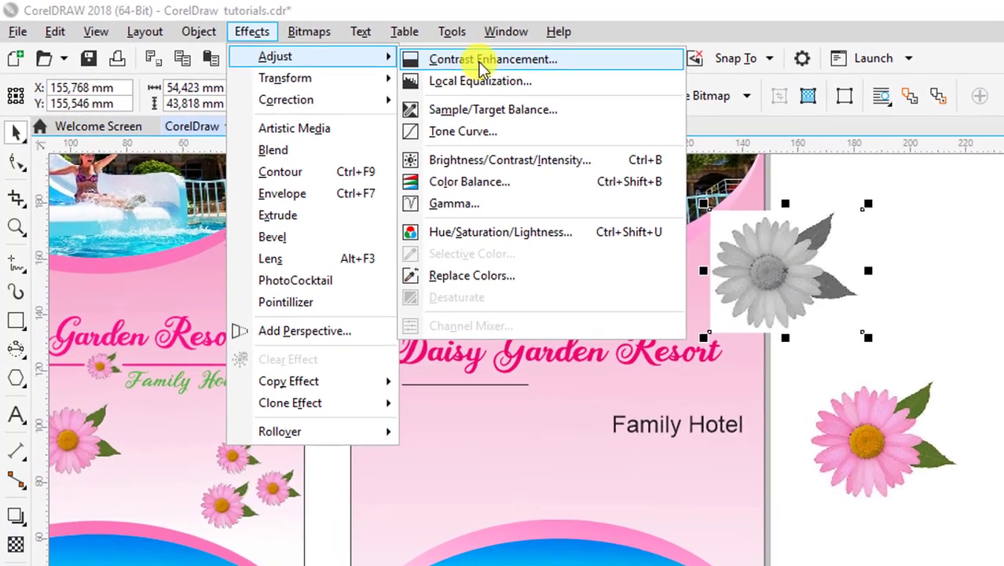
pyautogui.click(484, 63)
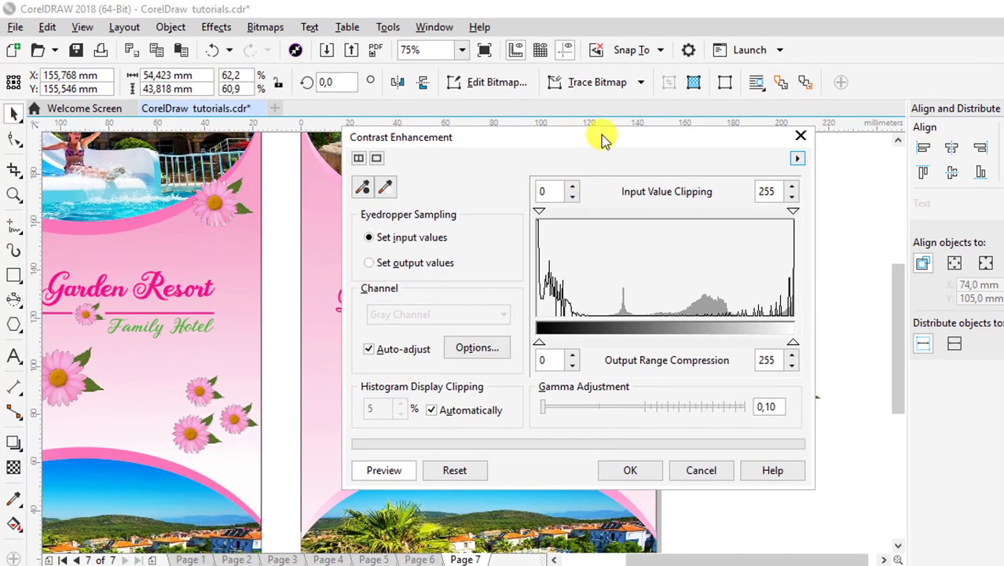
pyautogui.moveTo(601, 139); pyautogui.dragTo(351, 160)
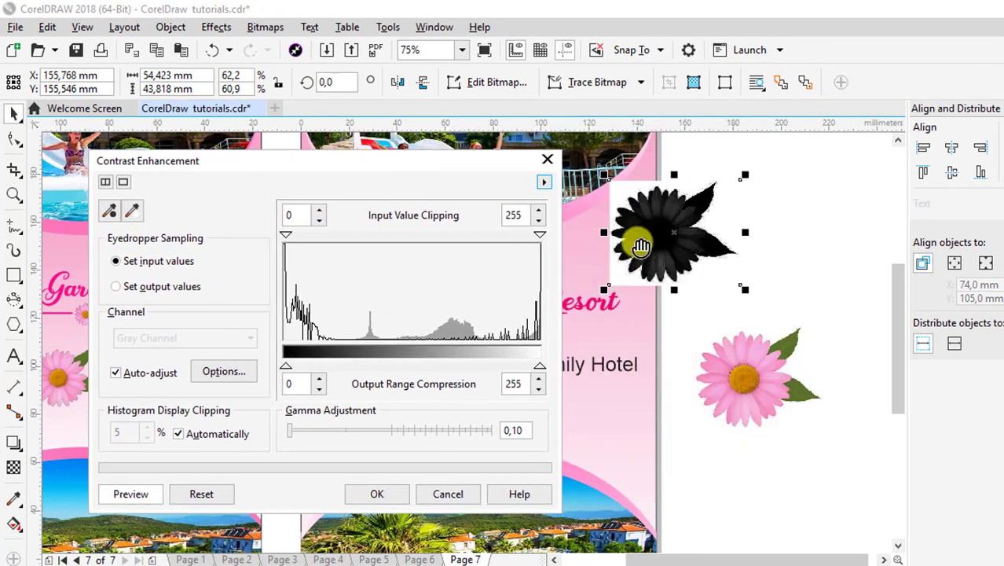
pyautogui.click(298, 429)
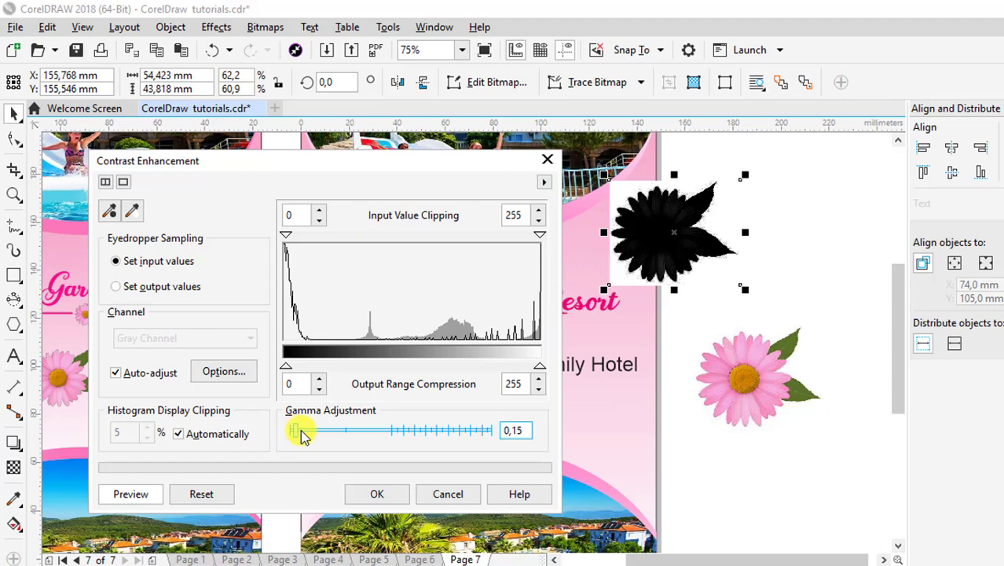
pyautogui.click(302, 431)
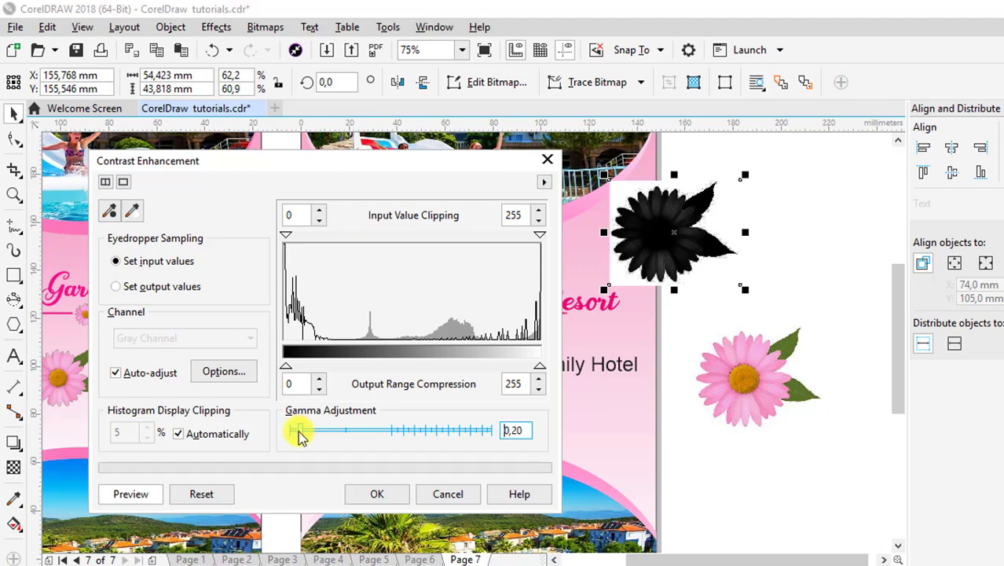
pyautogui.click(299, 432)
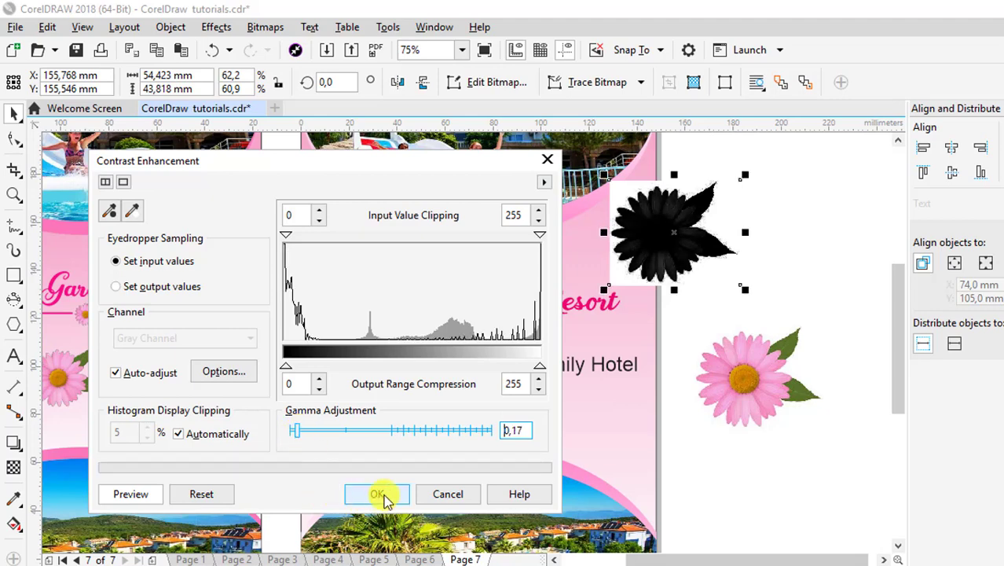
pyautogui.click(381, 494)
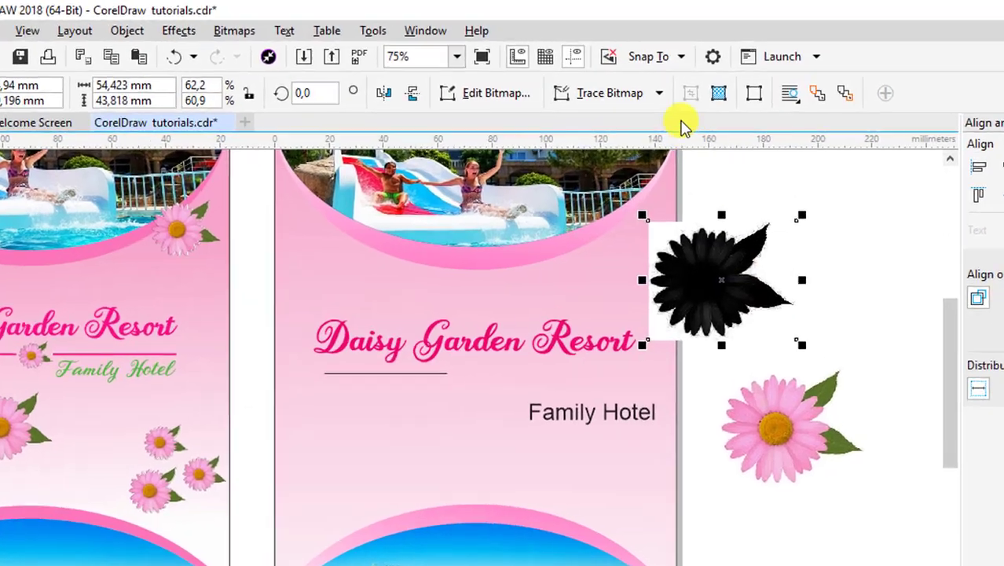
# - Outline-trace the darkened daisy as a Logo, with its background removed and the original image kept
pyautogui.click(640, 82)
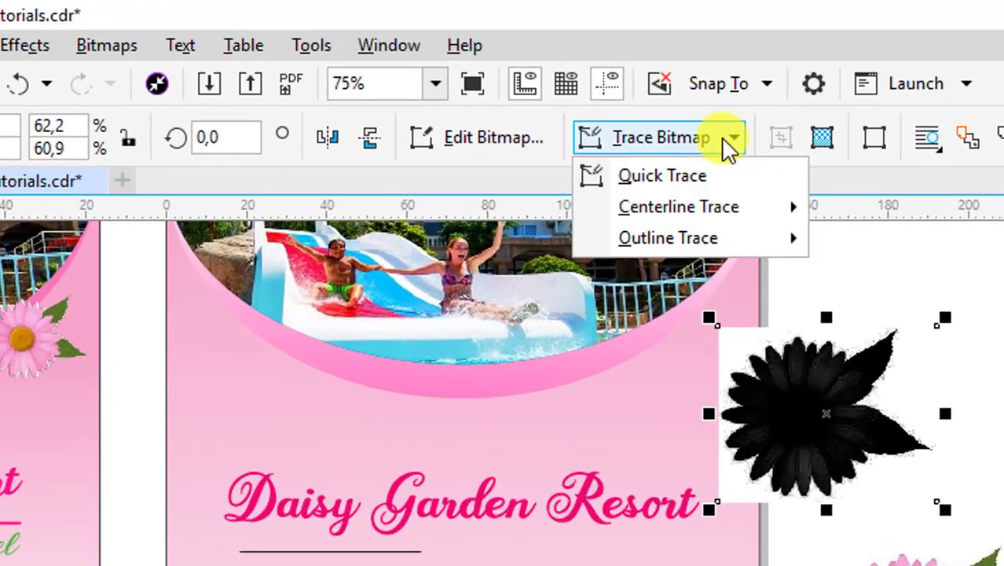
pyautogui.moveTo(671, 234)
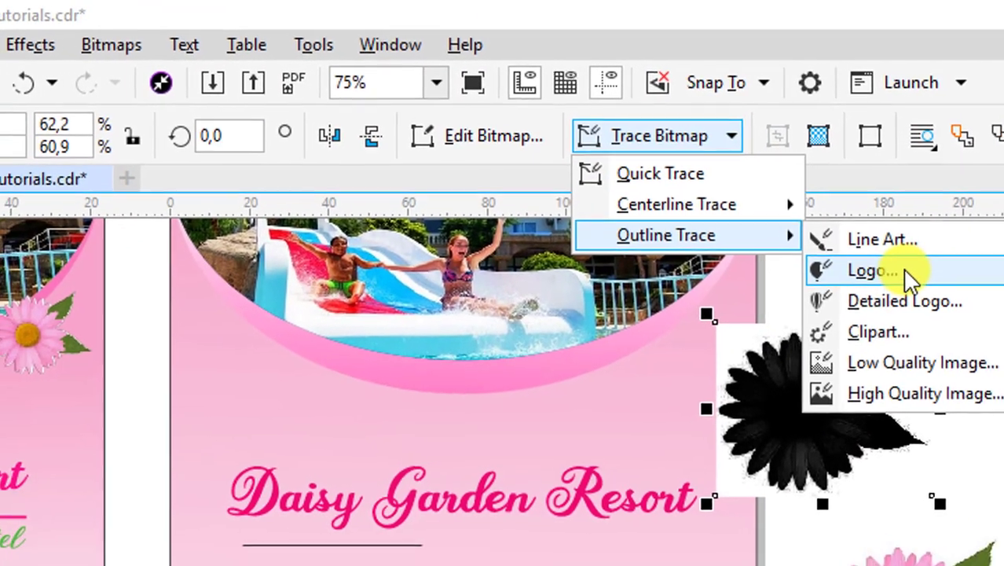
pyautogui.click(876, 282)
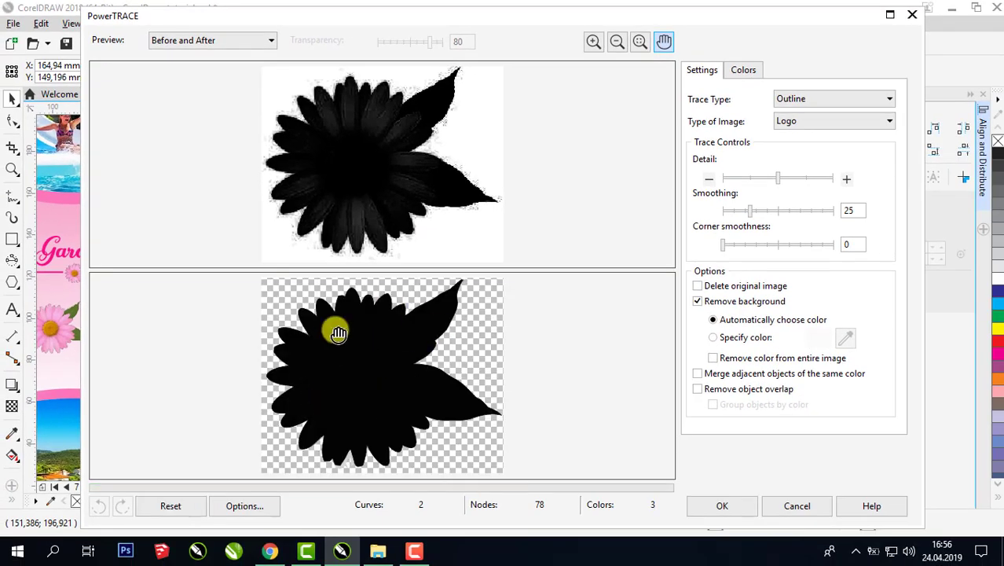
pyautogui.click(721, 506)
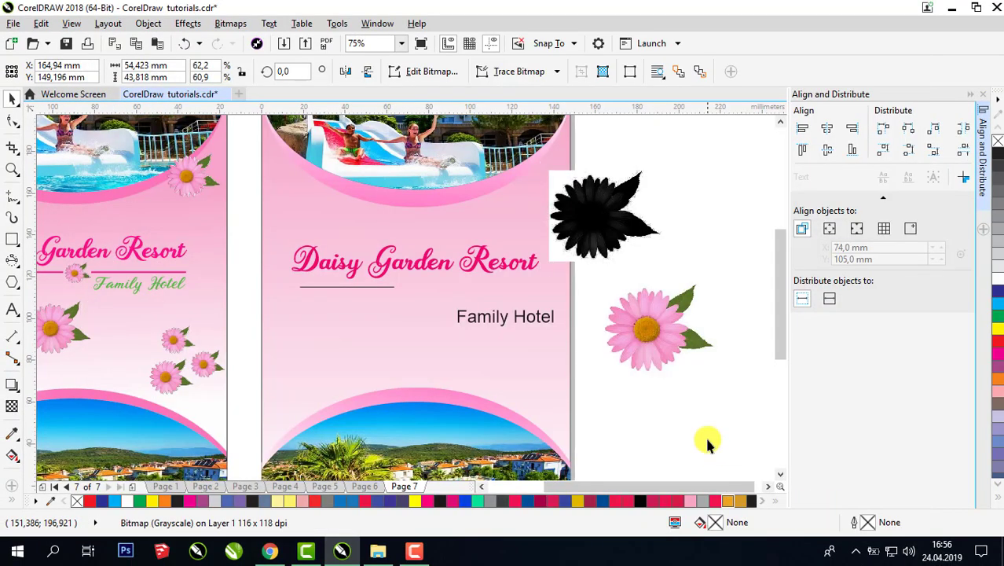
# - Delete the darkened grayscale daisy bitmap that lies beside the traced silhouette
pyautogui.click(728, 161)
pyautogui.click(621, 253)
pyautogui.click(587, 217)
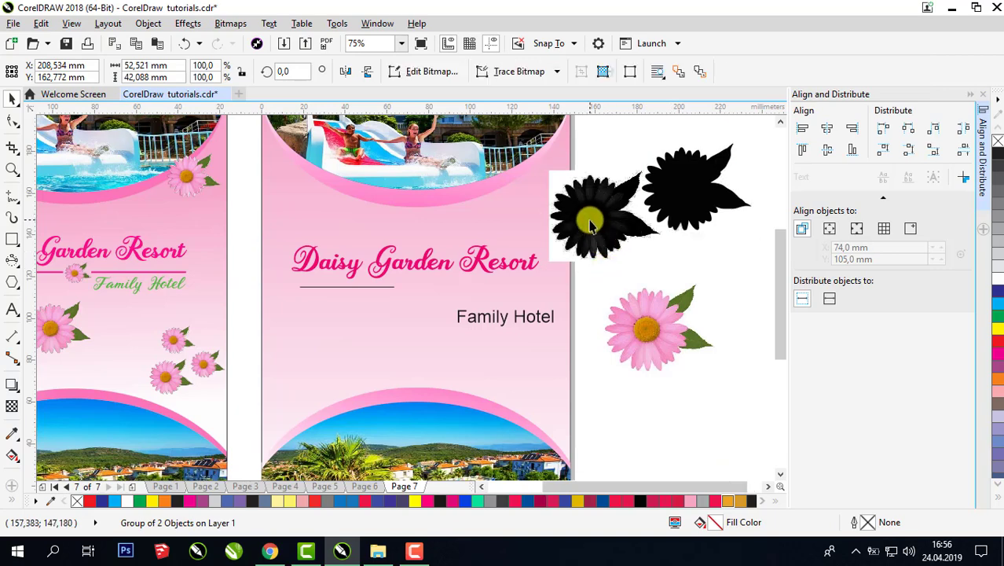
pyautogui.rightClick(589, 218)
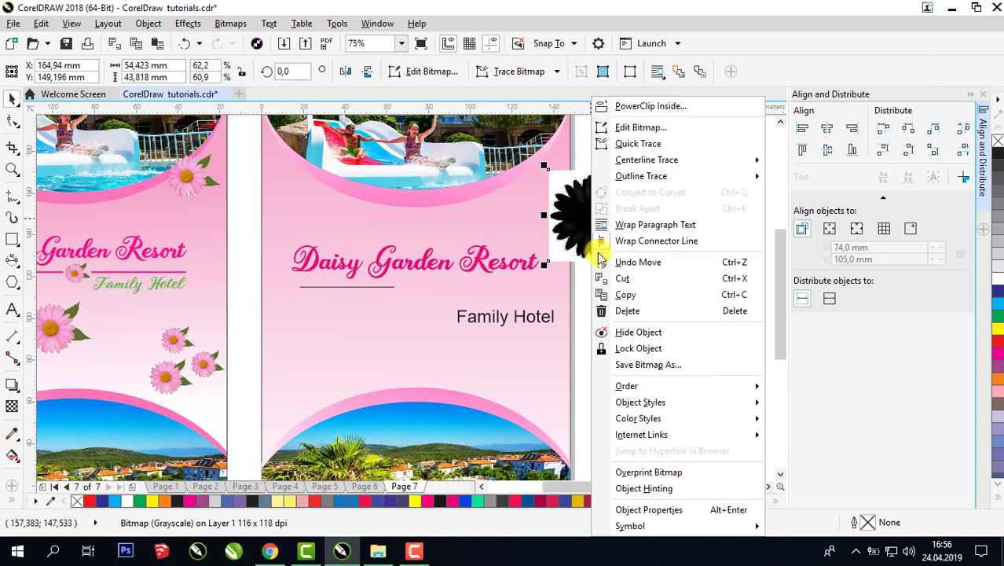
pyautogui.click(637, 311)
# - Separate the traced silhouette from its small leftover curve, delete the leftover, and place the silhouette above the colour daisy
pyautogui.moveTo(674, 196)
pyautogui.mouseDown()
pyautogui.moveTo(631, 197)
pyautogui.moveTo(587, 314)
pyautogui.mouseUp()
pyautogui.click(729, 167)
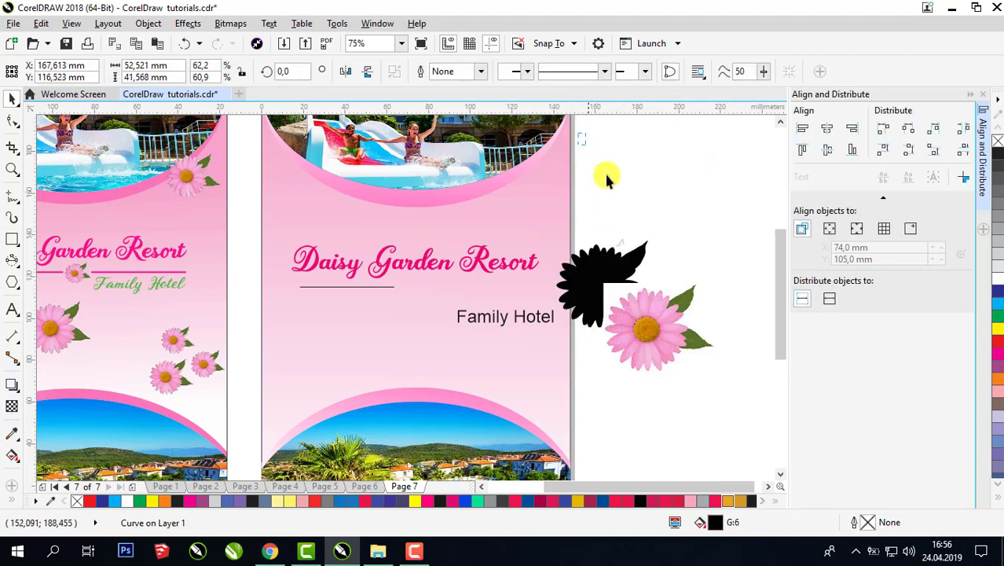
pyautogui.moveTo(605, 175); pyautogui.dragTo(735, 283)
pyautogui.moveTo(625, 233); pyautogui.dragTo(659, 203)
pyautogui.rightClick(646, 217)
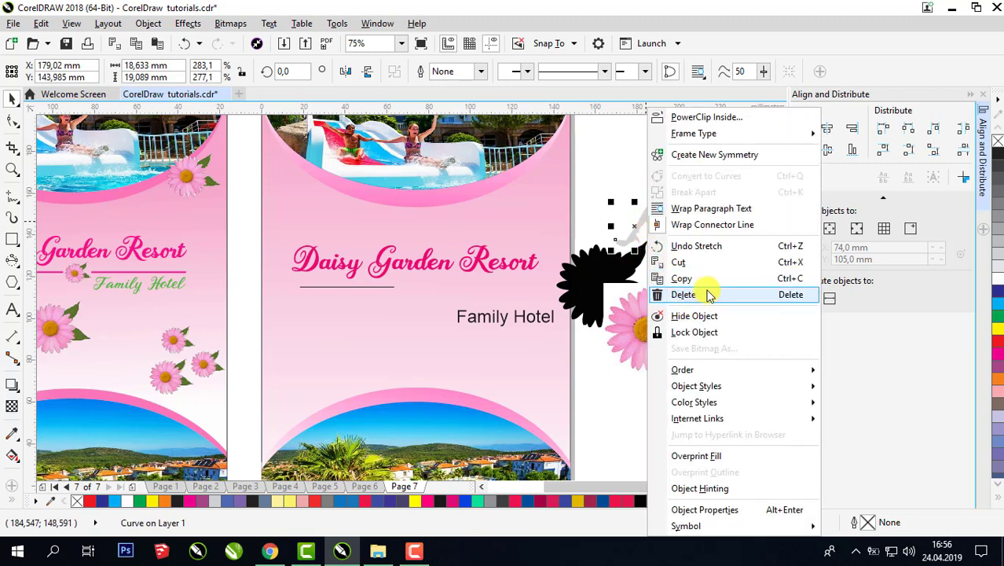
pyautogui.click(705, 293)
pyautogui.moveTo(664, 199); pyautogui.dragTo(646, 193)
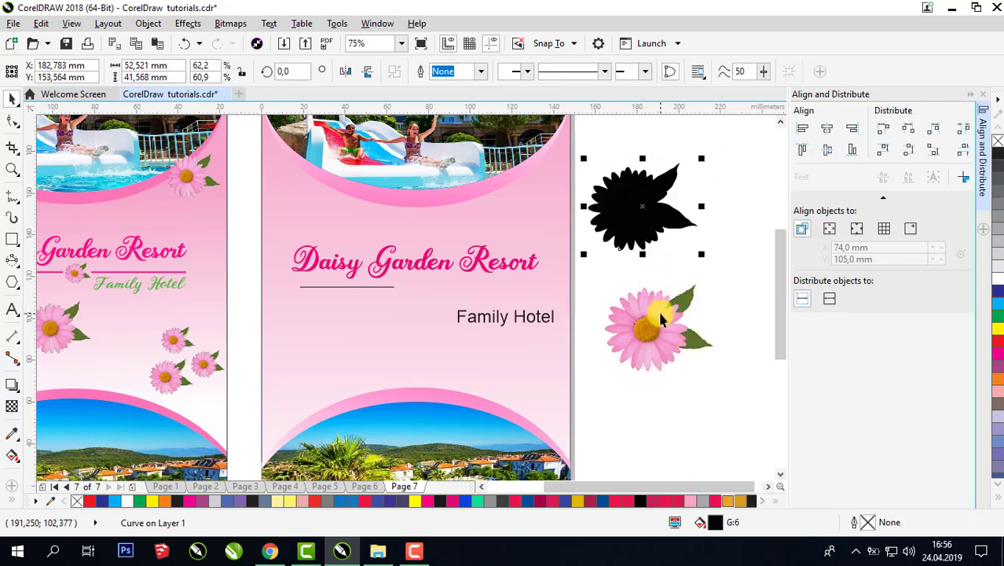
# - PowerClip the colour daisy bitmap inside the black traced silhouette
pyautogui.moveTo(644, 333); pyautogui.dragTo(660, 317)
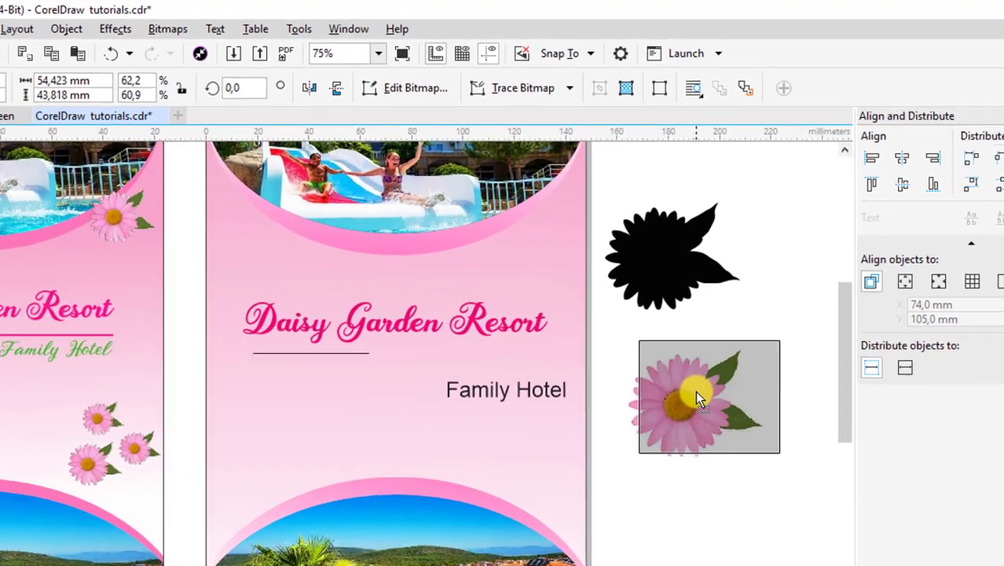
pyautogui.moveTo(695, 390); pyautogui.dragTo(680, 442)
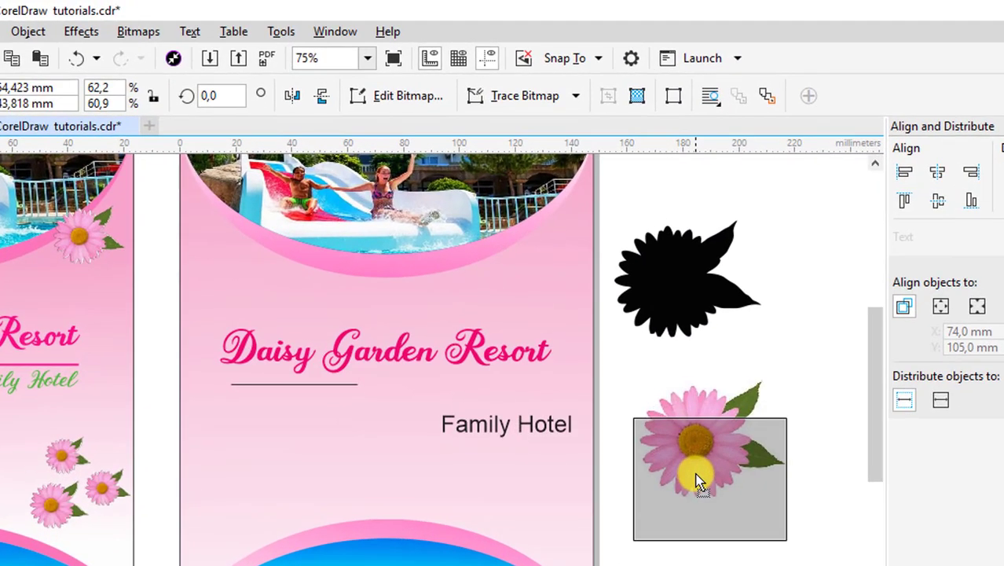
pyautogui.moveTo(699, 483); pyautogui.dragTo(696, 460)
pyautogui.rightClick(696, 460)
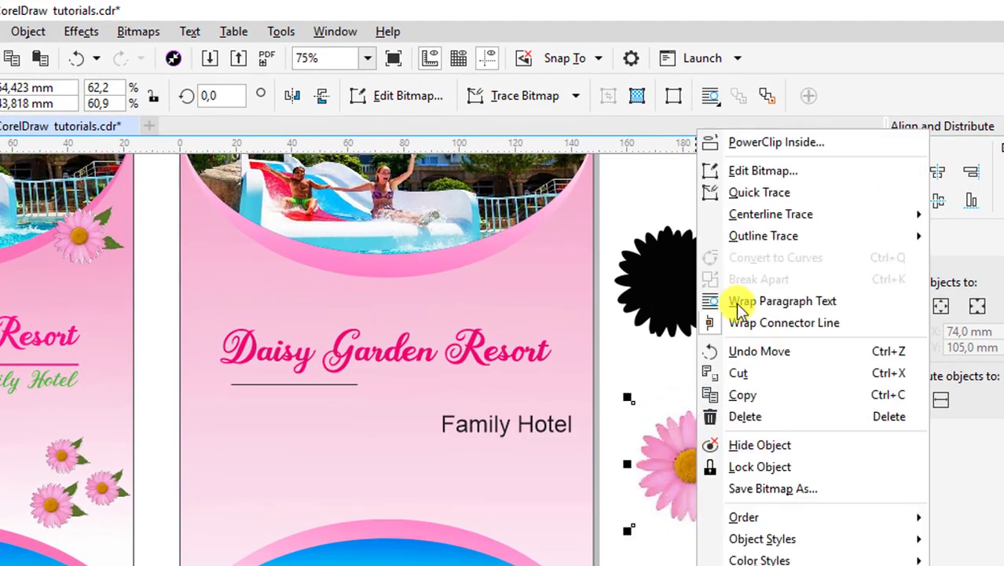
pyautogui.click(745, 143)
pyautogui.click(691, 330)
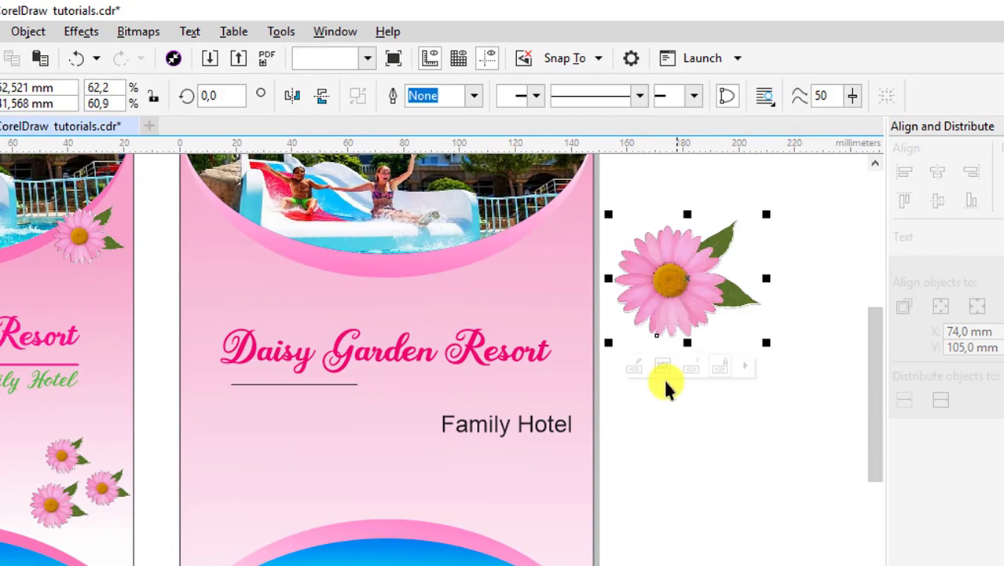
pyautogui.click(752, 381)
# - Move the clipped daisy onto the slide photo's right edge and stretch its inner bitmap to 63,5 × 62,2 % to fill the silhouette
pyautogui.moveTo(655, 291); pyautogui.dragTo(505, 247)
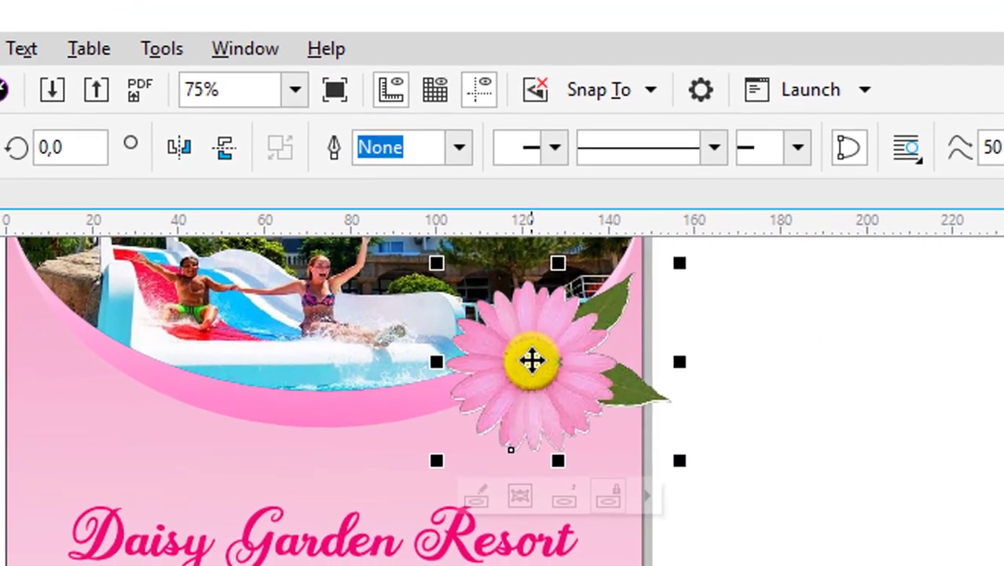
pyautogui.scroll(1, 525, 238)
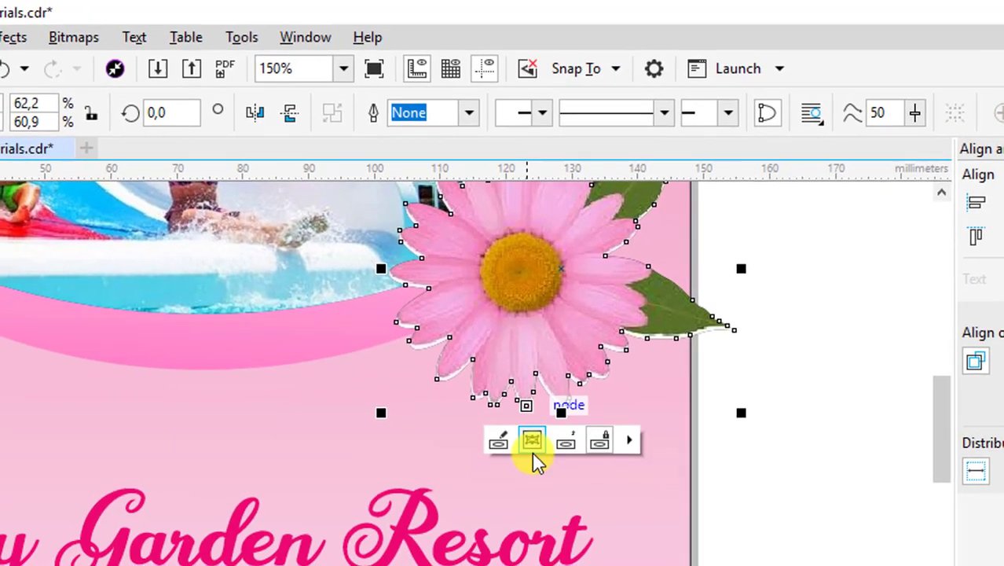
pyautogui.click(531, 453)
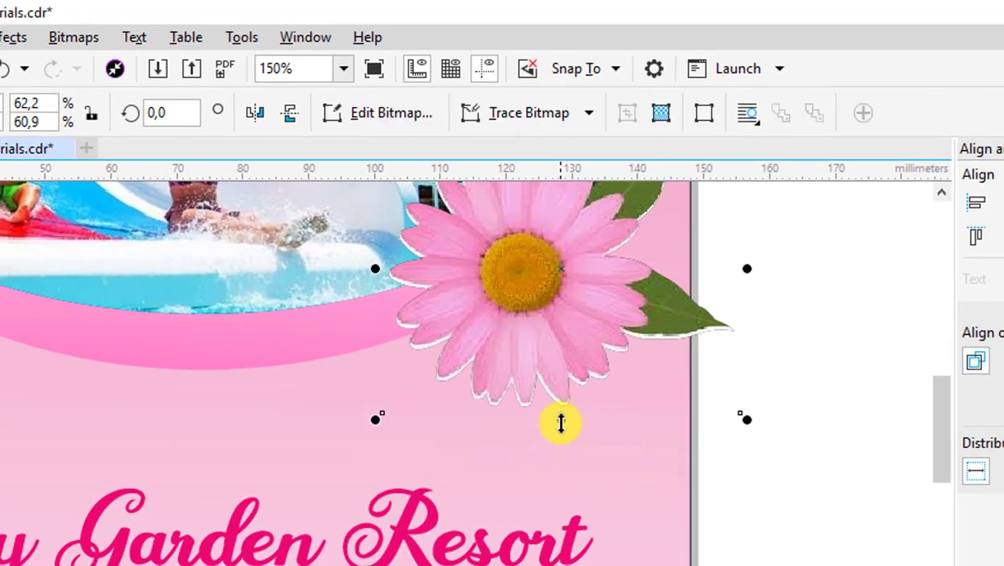
pyautogui.moveTo(561, 423); pyautogui.dragTo(562, 427)
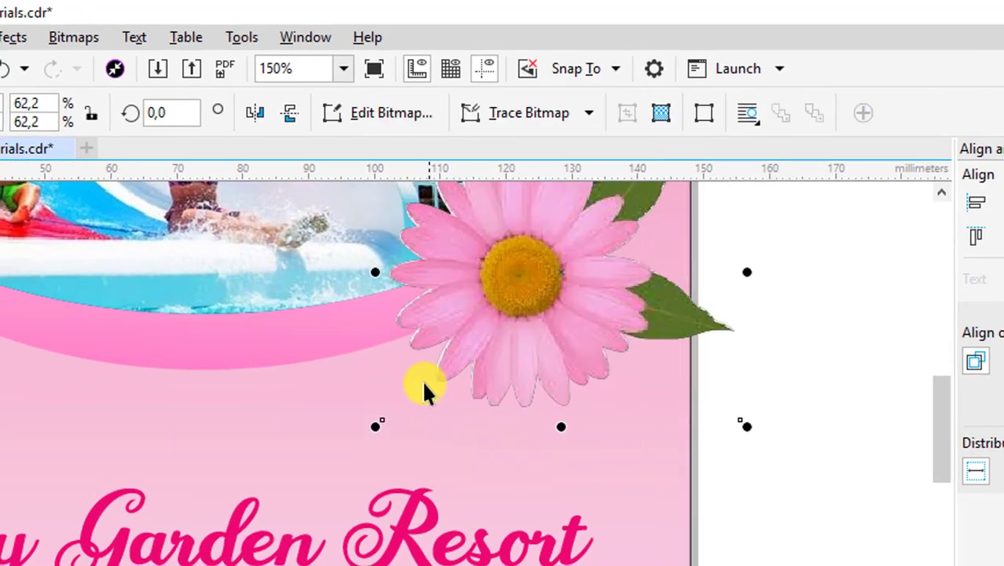
pyautogui.moveTo(377, 271); pyautogui.dragTo(374, 269)
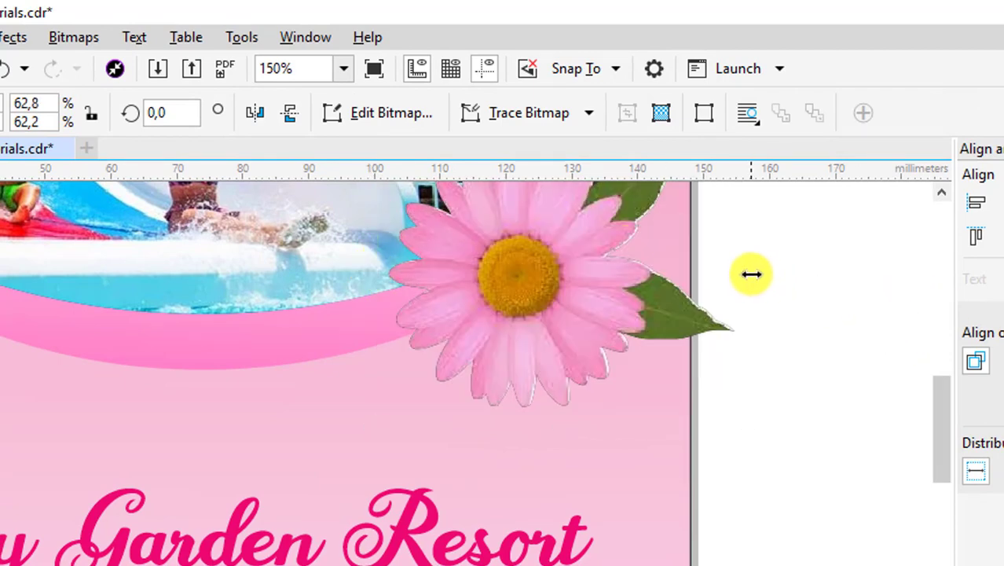
pyautogui.moveTo(751, 273); pyautogui.dragTo(754, 274)
pyautogui.click(941, 192)
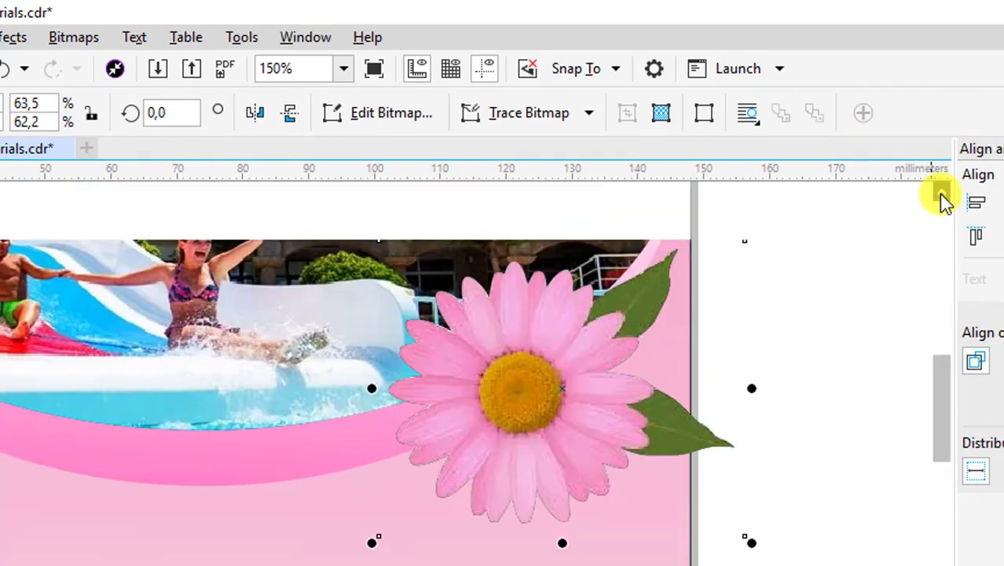
pyautogui.click(801, 335)
# - Shrink the clipped daisy on the slide photo's right edge to about 37,5 × 29,7 mm
pyautogui.click(545, 398)
pyautogui.scroll(-1, 626, 523)
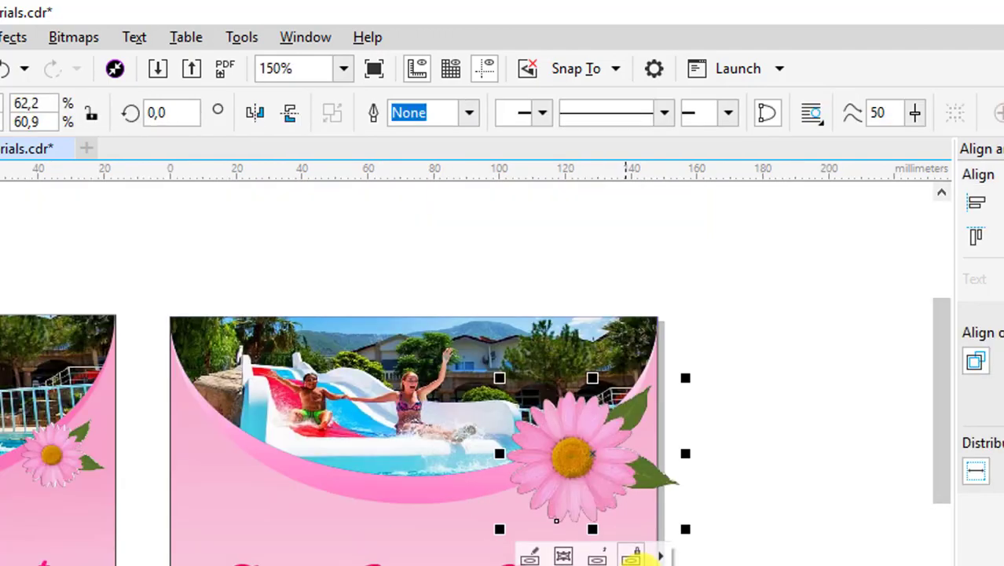
pyautogui.moveTo(663, 487); pyautogui.dragTo(622, 486)
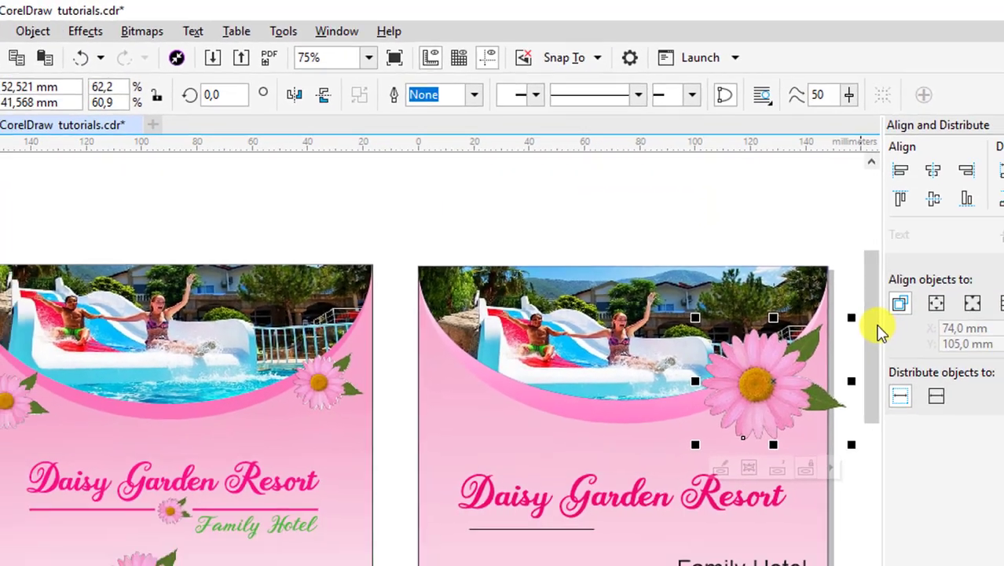
pyautogui.moveTo(945, 383); pyautogui.dragTo(947, 443)
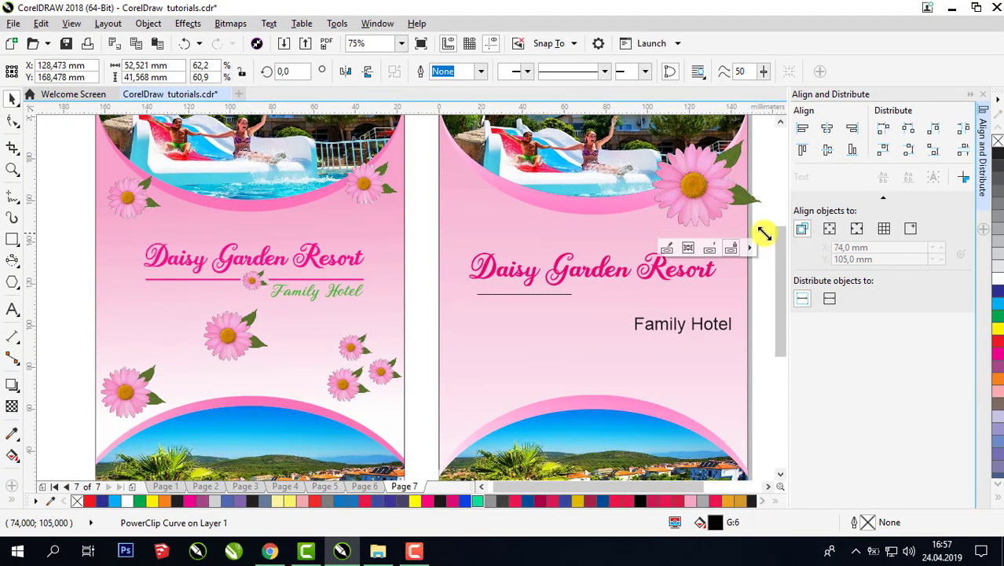
pyautogui.moveTo(764, 231); pyautogui.dragTo(735, 207)
# - Copy the daisy to the slide photo's left edge, shrink it to about 29,9 × 23,9 mm, and rotate it to 351,02°
pyautogui.moveTo(686, 167); pyautogui.dragTo(481, 216)
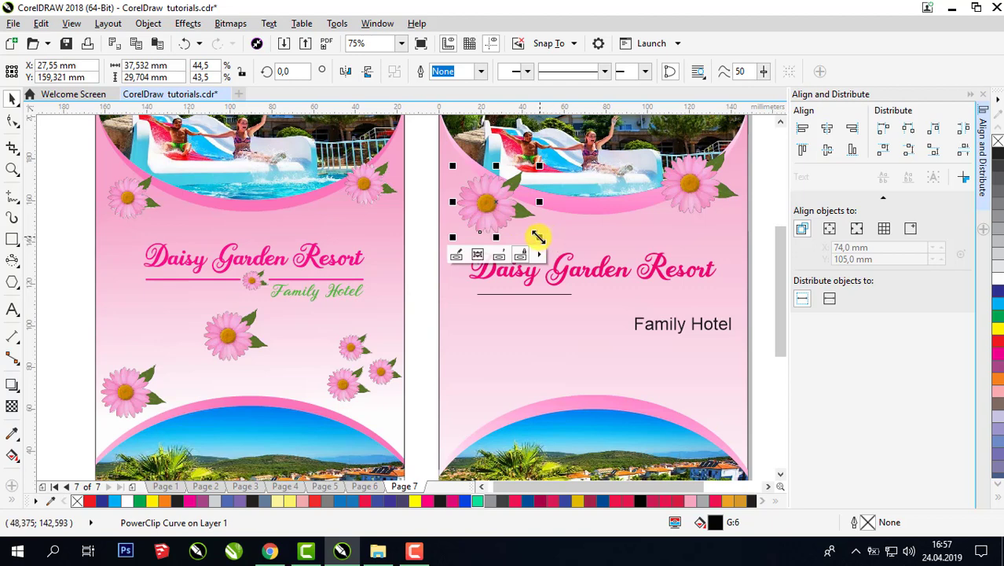
pyautogui.moveTo(539, 237); pyautogui.dragTo(525, 225)
pyautogui.click(501, 207)
pyautogui.moveTo(526, 163); pyautogui.dragTo(494, 199)
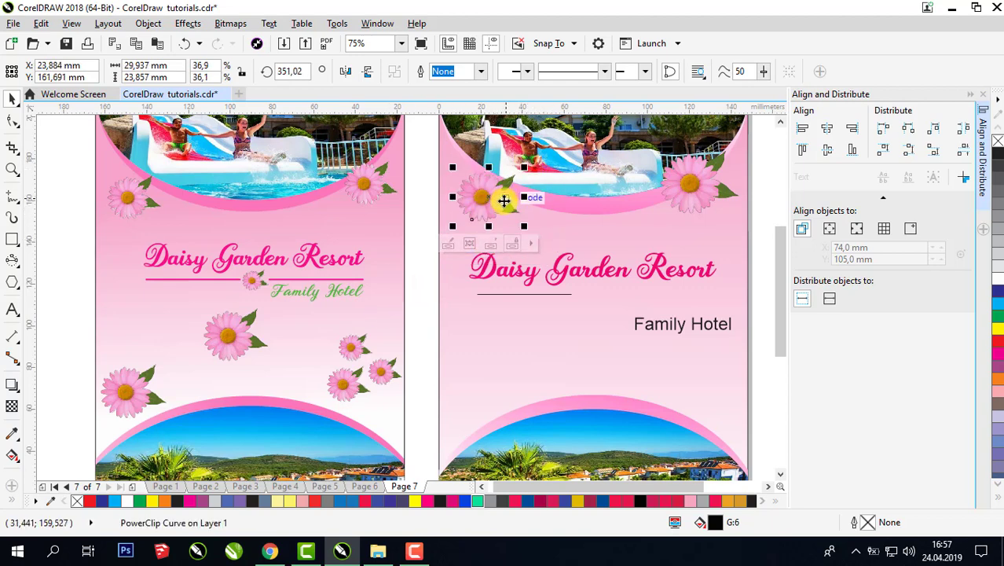
# - Mirror the left daisy horizontally, shift it slightly up and left along the curve, and close Align and Distribute
pyautogui.click(345, 72)
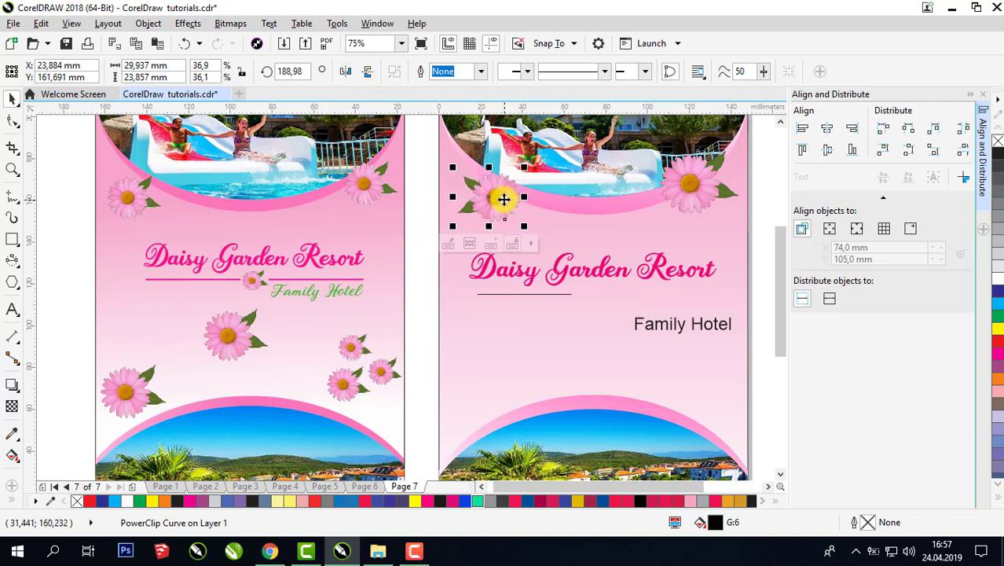
pyautogui.moveTo(503, 199); pyautogui.dragTo(499, 194)
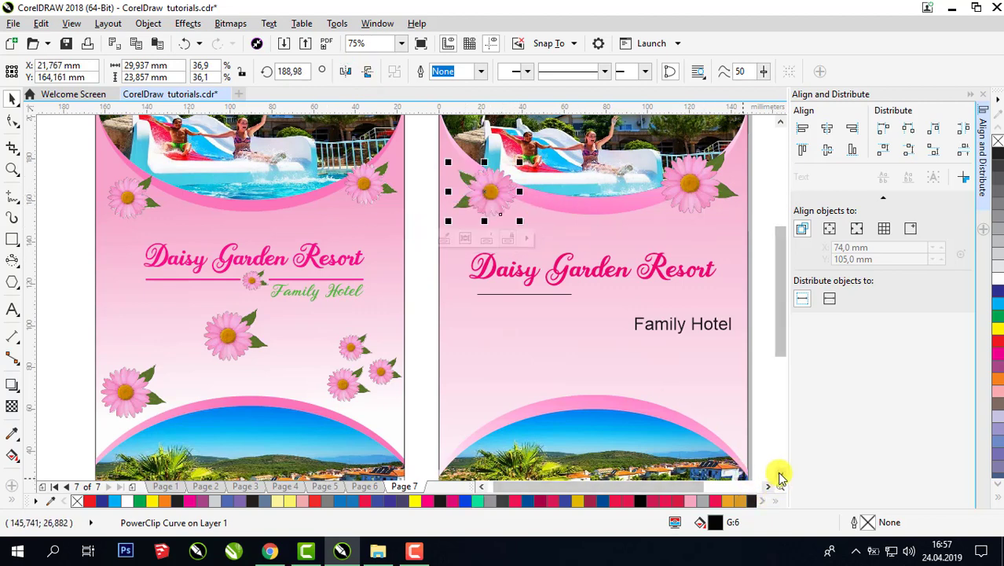
pyautogui.click(982, 94)
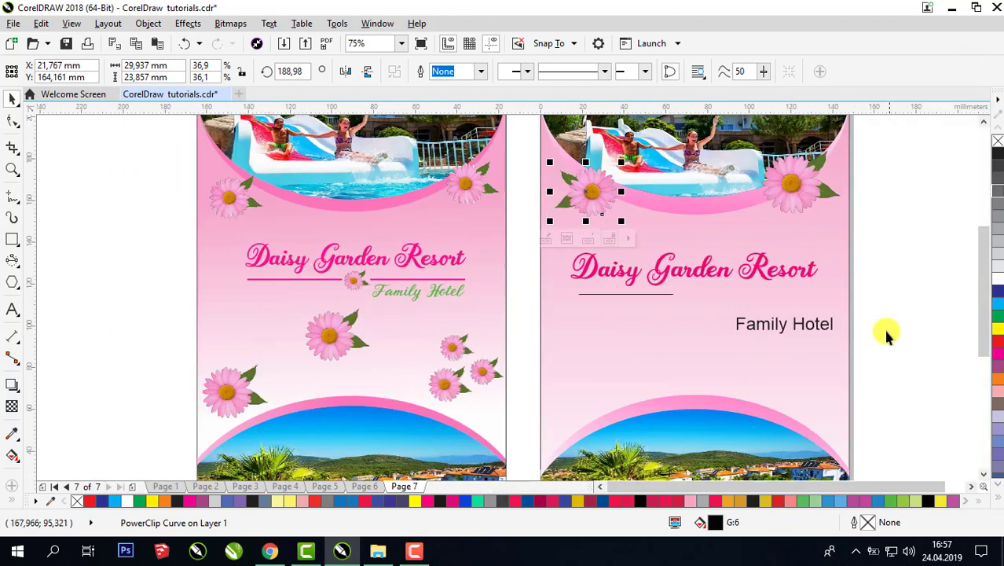
# - Place daisy copies of about 32,3 × 25,5 mm mid-flyer and at the lower photo's right end, plus one of about 17,3 × 13,7 mm above
pyautogui.click(858, 240)
pyautogui.moveTo(797, 183); pyautogui.dragTo(657, 333)
pyautogui.moveTo(619, 368); pyautogui.dragTo(796, 363)
pyautogui.rightClick(789, 401)
pyautogui.rightClick(796, 363)
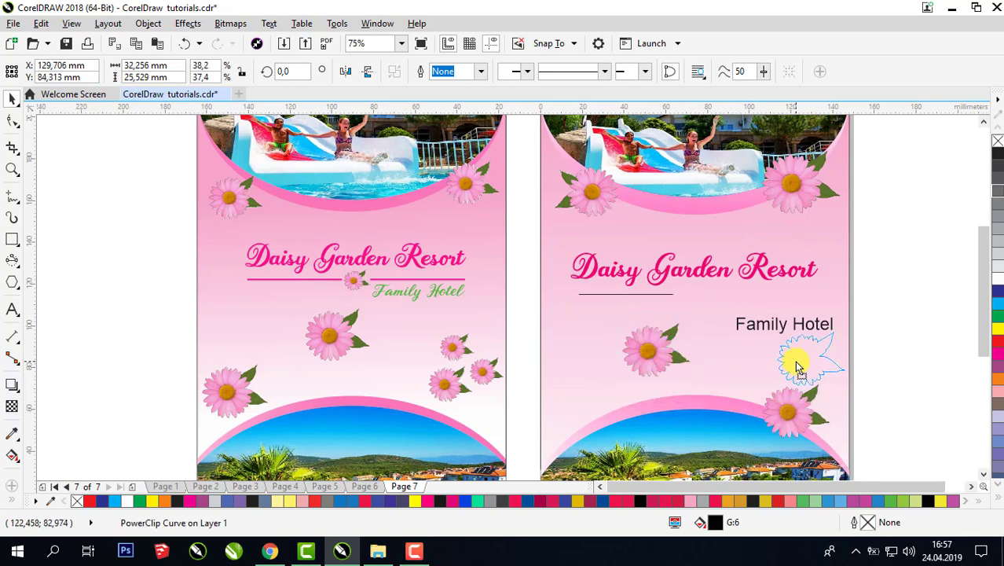
pyautogui.moveTo(848, 327); pyautogui.dragTo(803, 370)
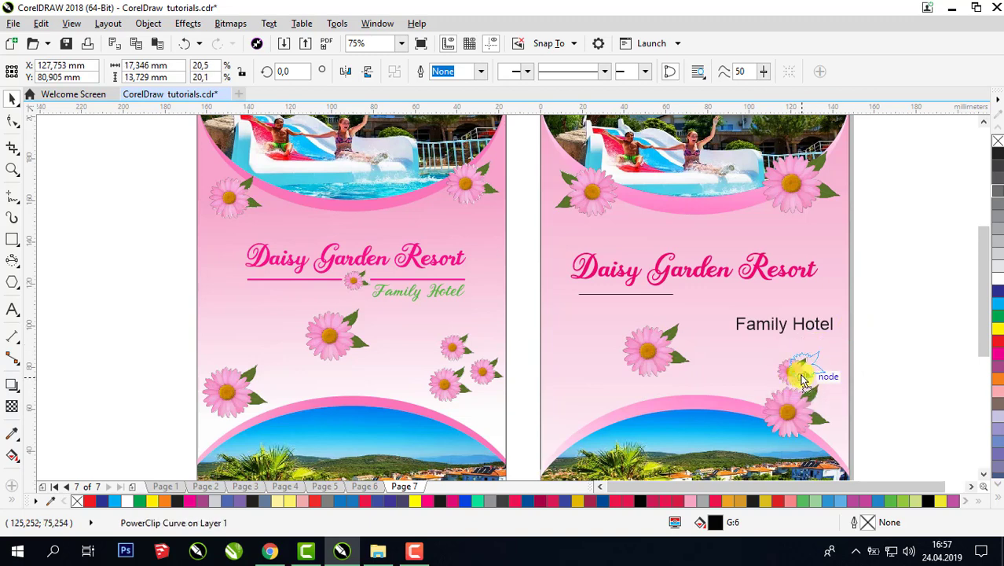
# - Copy the mid-flyer daisy to the lower photo's left end and mirror the copy horizontally
pyautogui.moveTo(664, 358); pyautogui.dragTo(589, 410)
pyautogui.rightClick(589, 410)
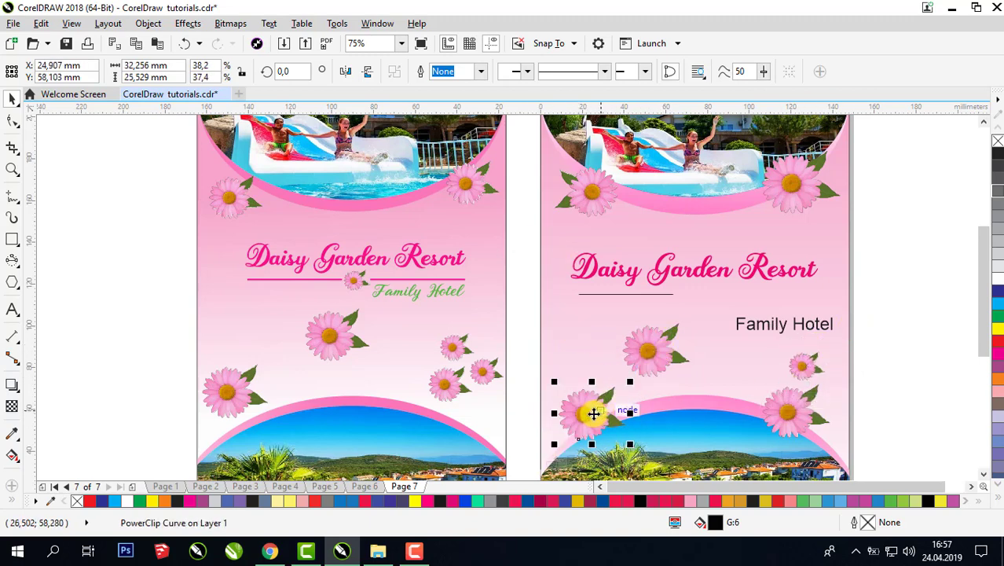
pyautogui.click(367, 71)
pyautogui.click(855, 245)
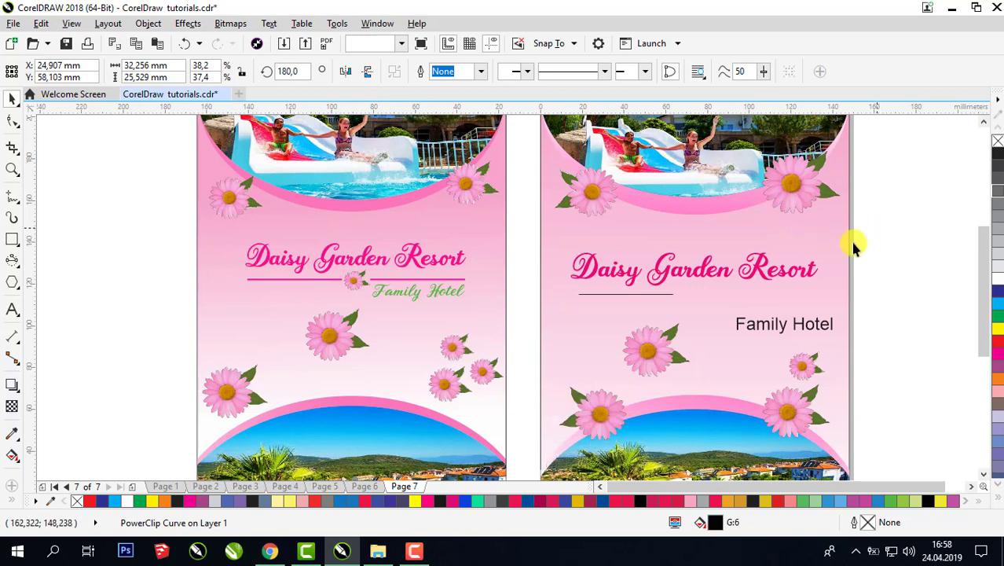
# - Set the outline width of the divider line under the title to 3,0 pt
pyautogui.click(672, 294)
pyautogui.click(482, 71)
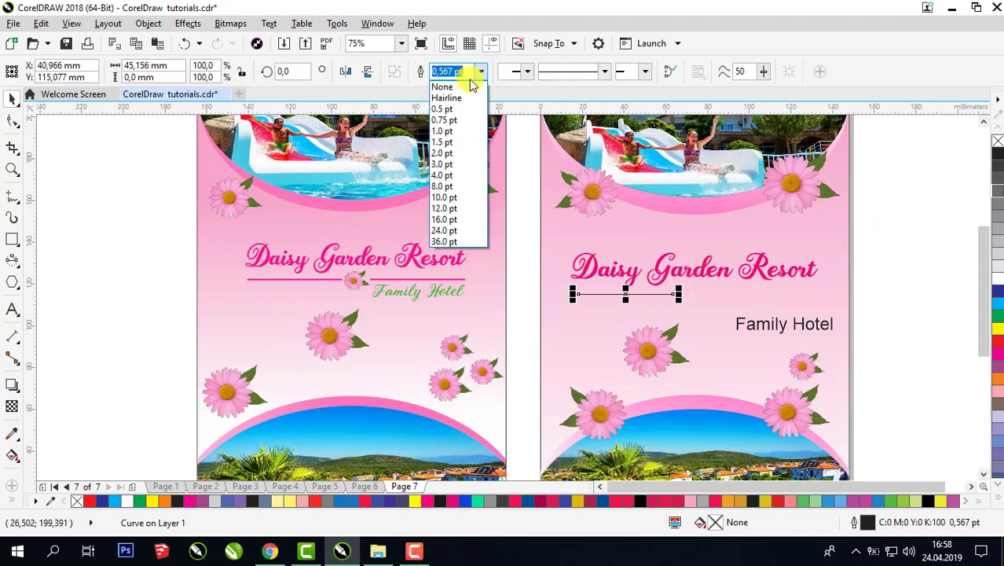
pyautogui.click(449, 160)
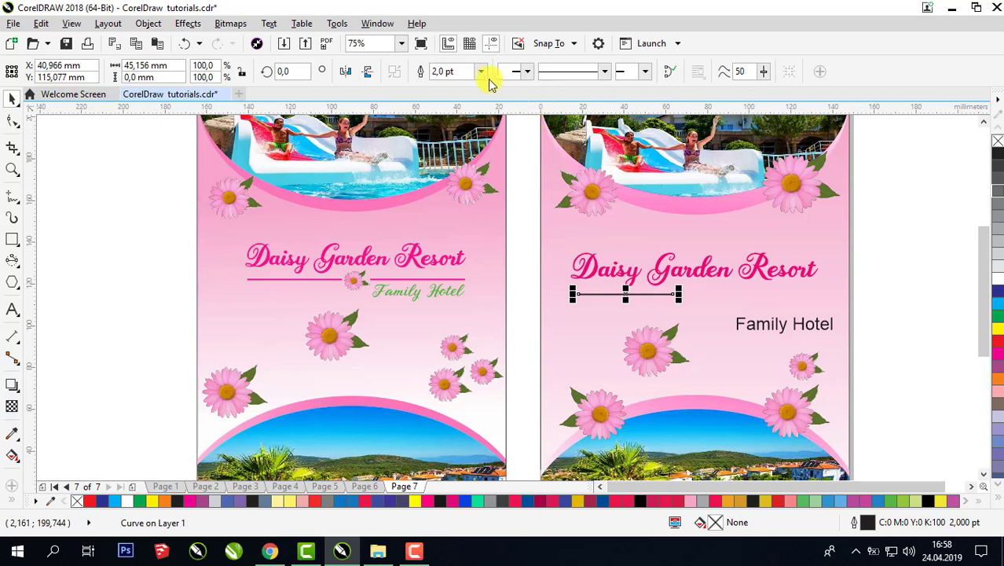
pyautogui.click(481, 71)
pyautogui.click(449, 163)
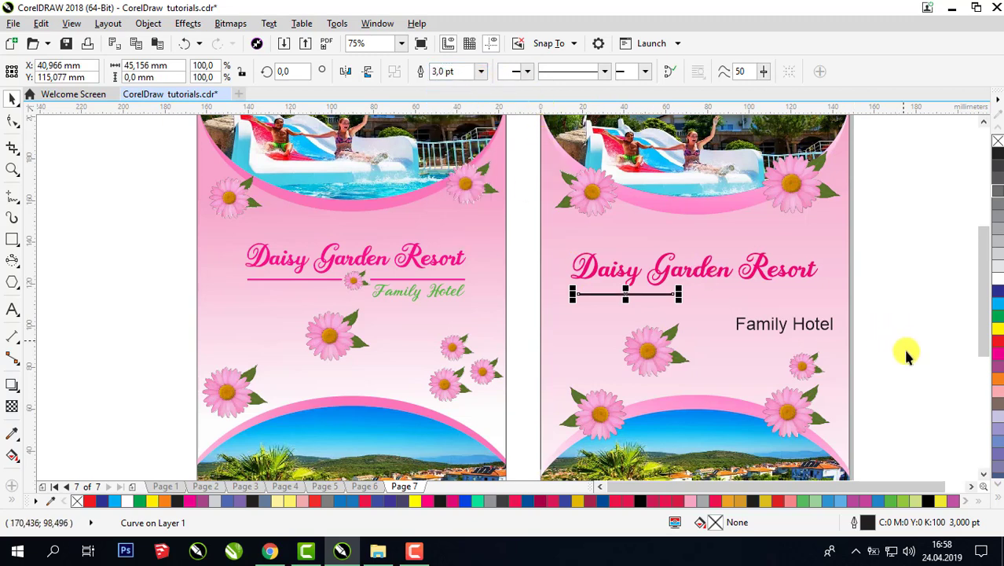
# - Copy the mid-flyer daisy to the divider line's right end and shrink the copy to about 10,8 × 8,6 mm
pyautogui.scroll(2, 913, 366)
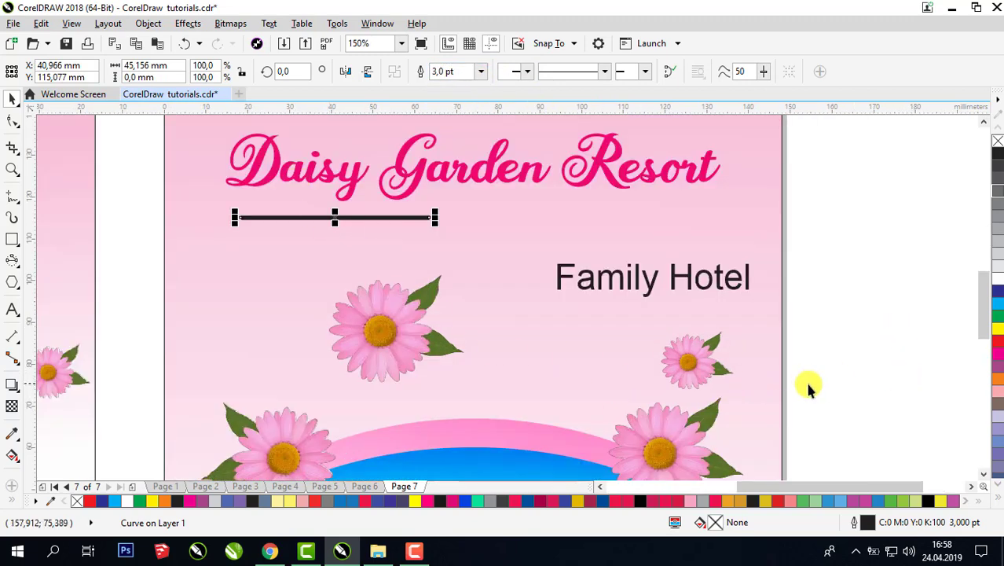
pyautogui.moveTo(406, 325); pyautogui.dragTo(516, 228)
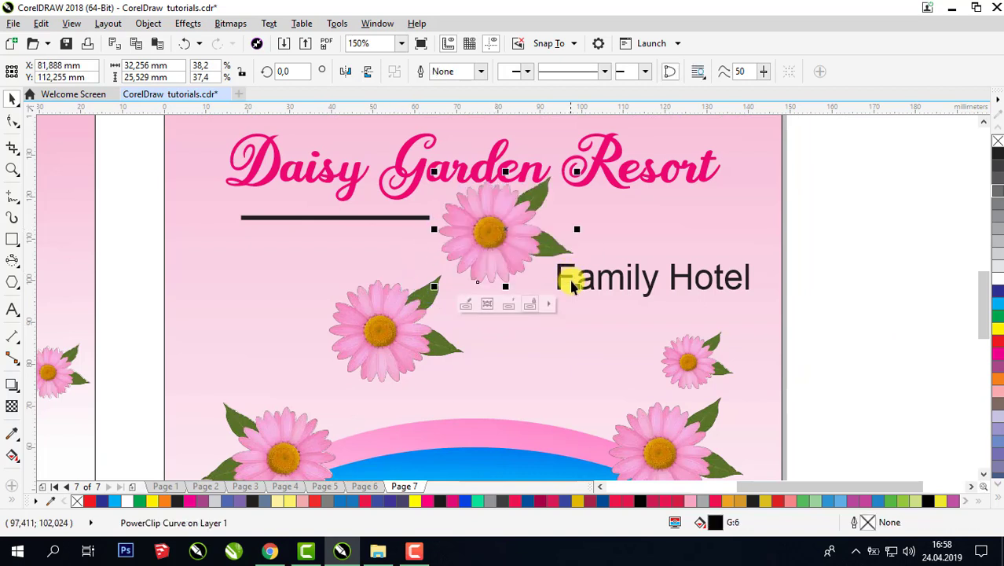
pyautogui.moveTo(579, 287); pyautogui.dragTo(489, 225)
pyautogui.moveTo(456, 196); pyautogui.dragTo(463, 225)
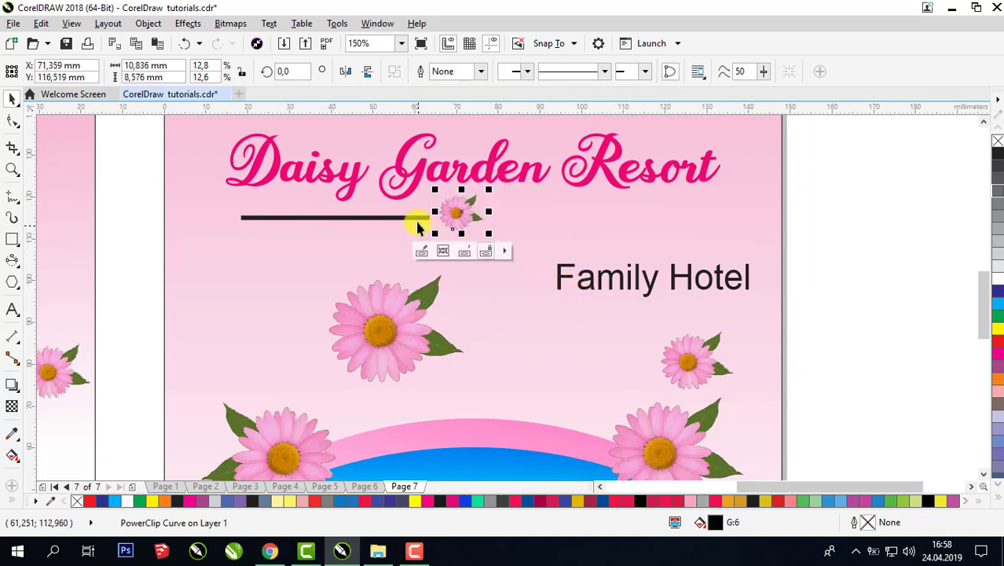
# - Recolour the divider line's outline with the title's pink, C0 M100 Y26 K0, and copy the line to the other side of the small daisy
pyautogui.click(415, 217)
pyautogui.click(834, 212)
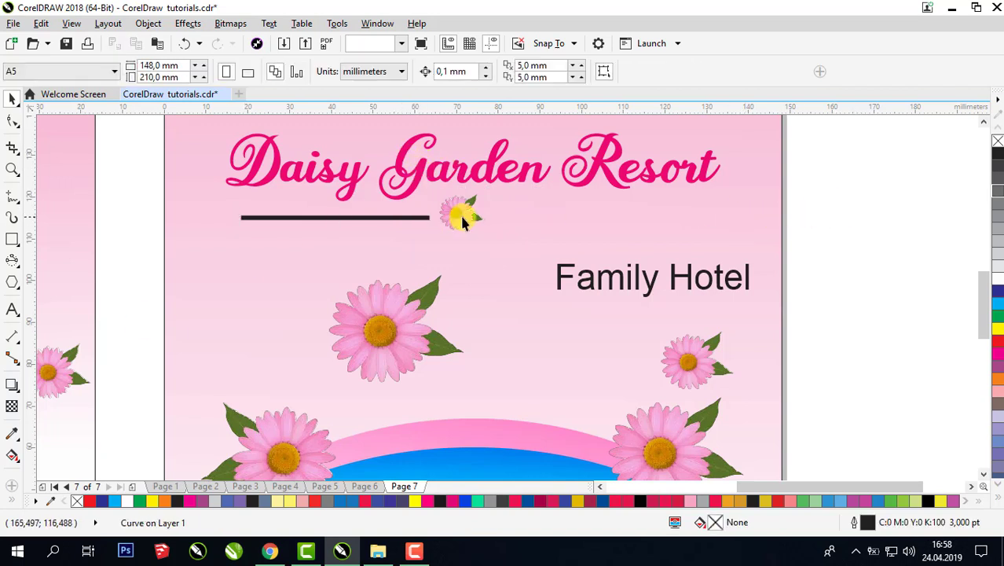
pyautogui.click(370, 218)
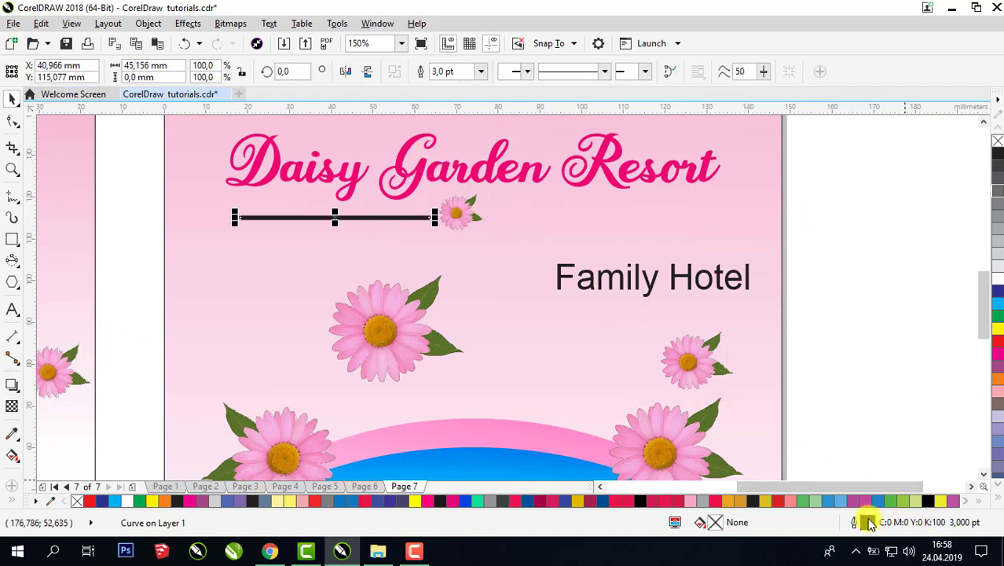
pyautogui.doubleClick(868, 522)
pyautogui.moveTo(458, 115); pyautogui.dragTo(662, 271)
pyautogui.click(620, 295)
pyautogui.click(658, 334)
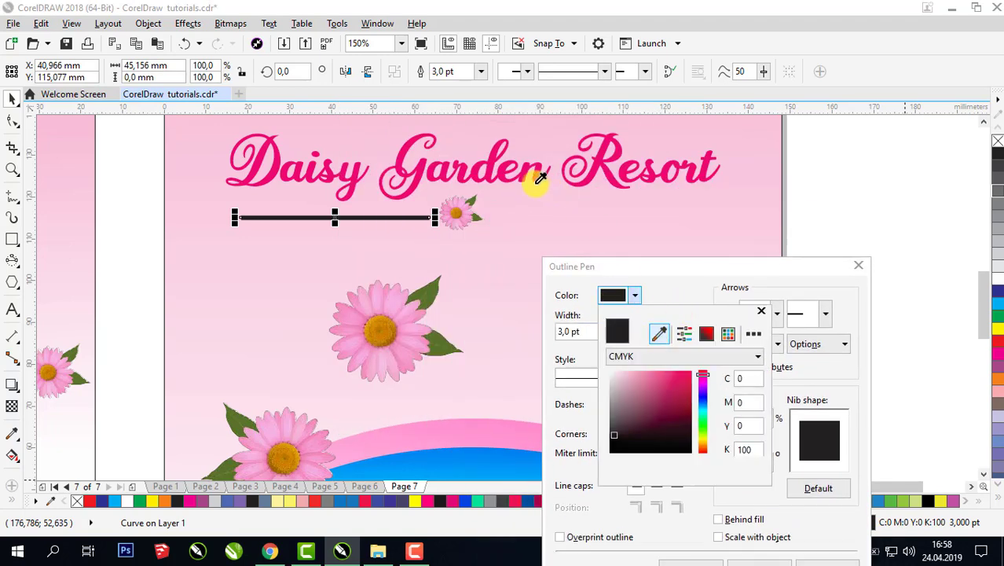
pyautogui.click(539, 177)
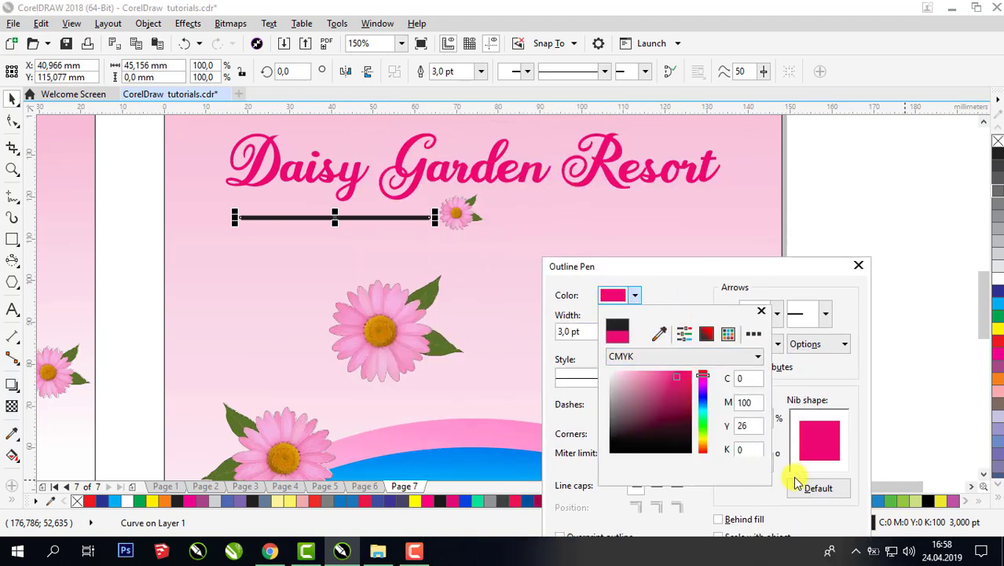
pyautogui.moveTo(776, 270); pyautogui.dragTo(779, 197)
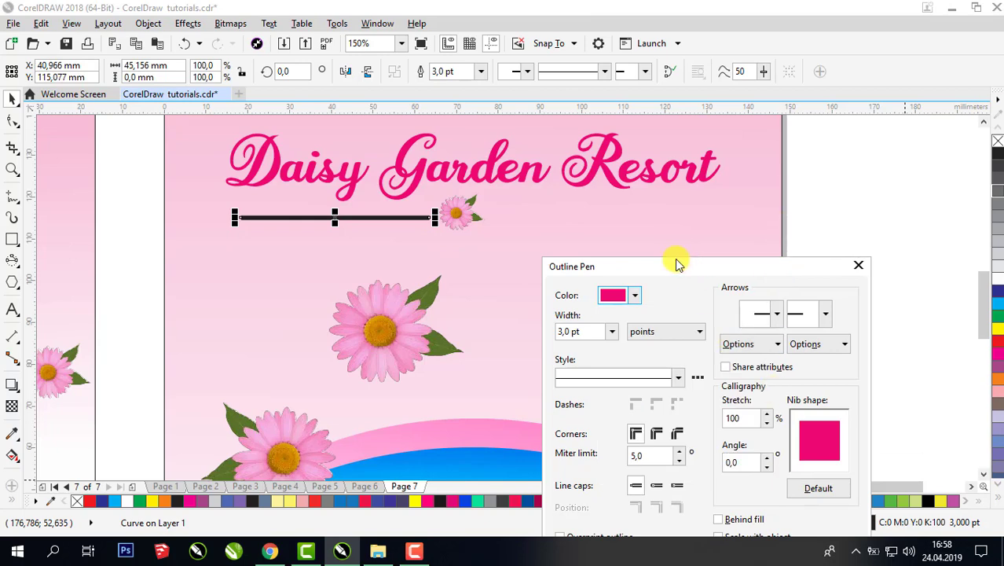
pyautogui.moveTo(677, 263); pyautogui.dragTo(700, 153)
pyautogui.click(711, 460)
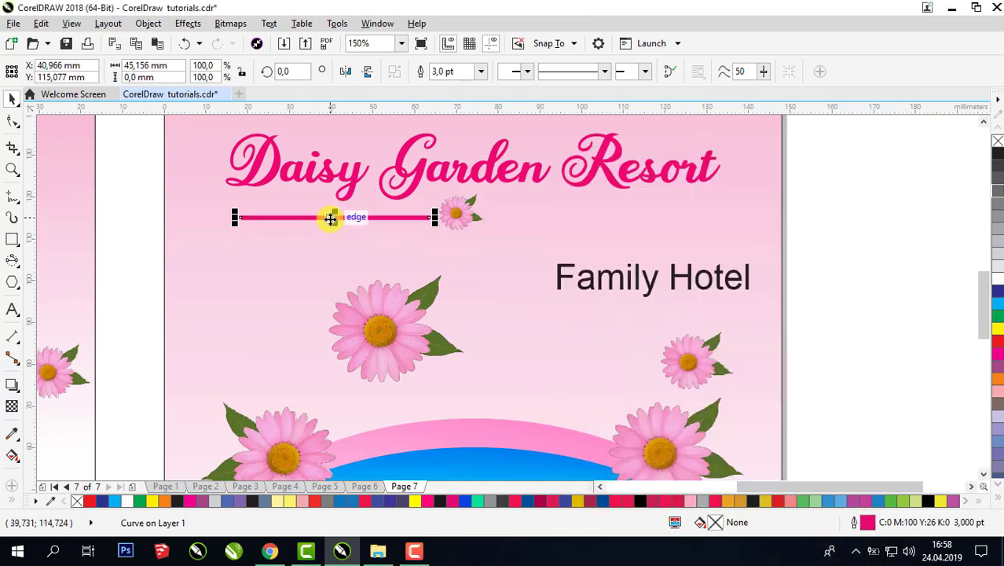
pyautogui.moveTo(389, 232); pyautogui.dragTo(582, 218)
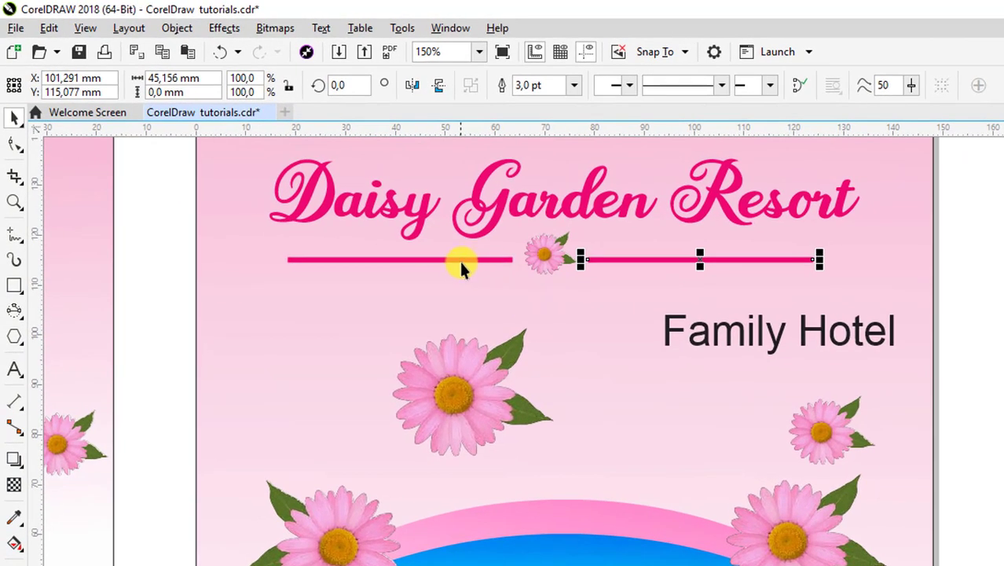
# - Enlarge the small daisy between the divider lines to about 13,5 × 10,6 mm and rotate it to about 344°
pyautogui.click(550, 267)
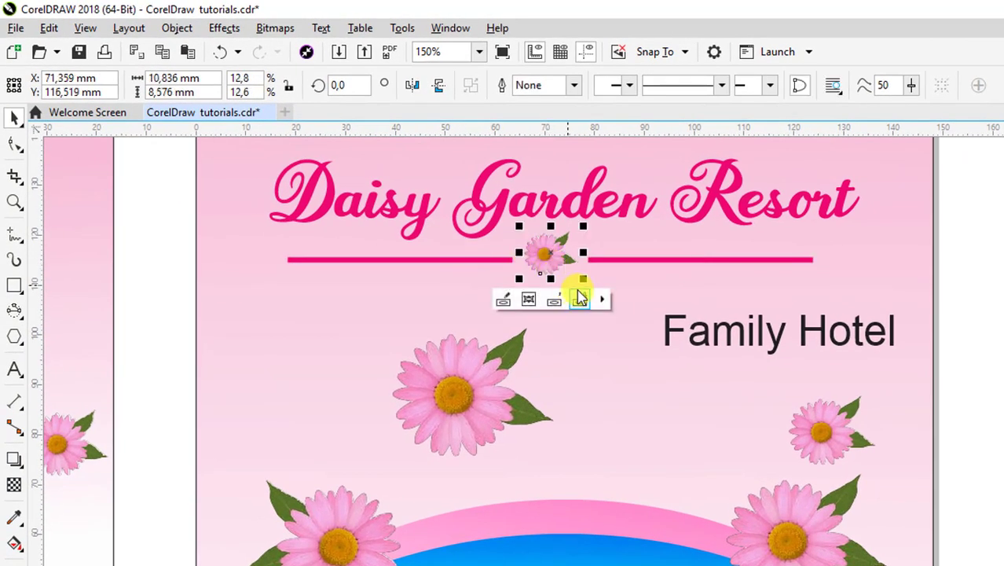
pyautogui.moveTo(587, 279); pyautogui.dragTo(596, 282)
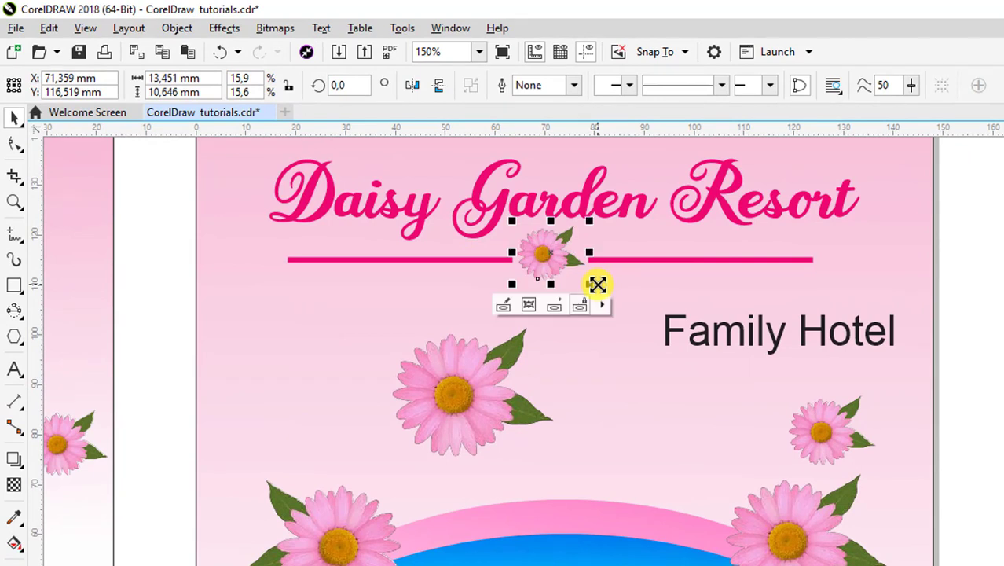
pyautogui.click(560, 264)
pyautogui.moveTo(594, 218); pyautogui.dragTo(608, 228)
pyautogui.click(554, 265)
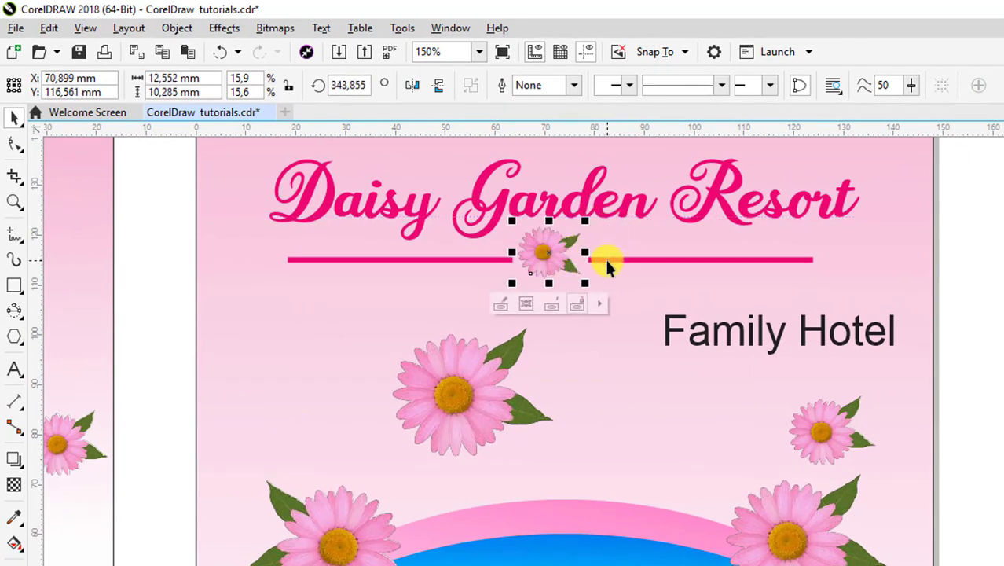
# - Raise both divider lines to the height of the small daisy's centre and shift the daisy slightly right between them
pyautogui.click(604, 258)
pyautogui.keyDown('shift'); pyautogui.click(475, 259); pyautogui.keyUp('shift')
pyautogui.moveTo(481, 270); pyautogui.dragTo(490, 253)
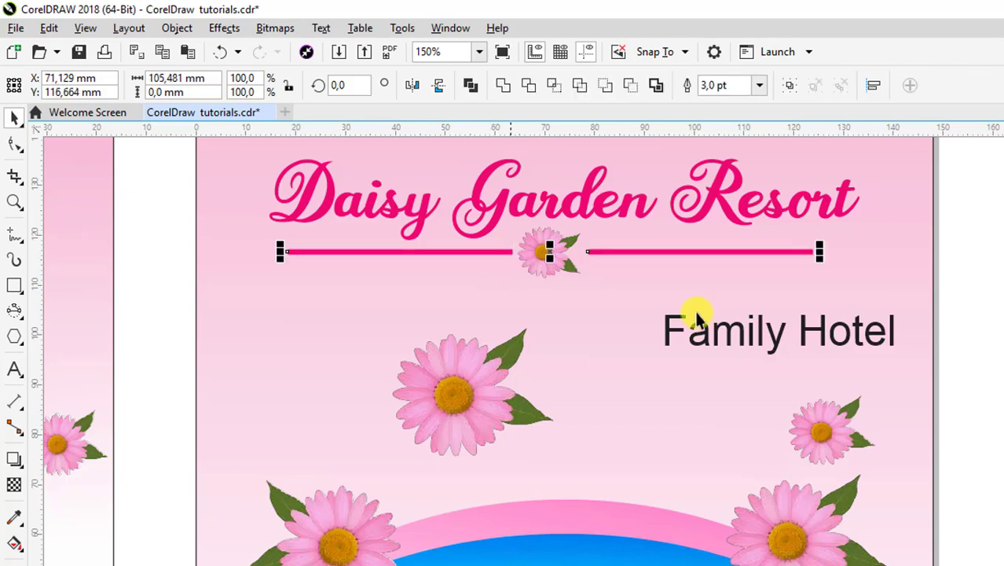
pyautogui.click(986, 287)
pyautogui.click(626, 253)
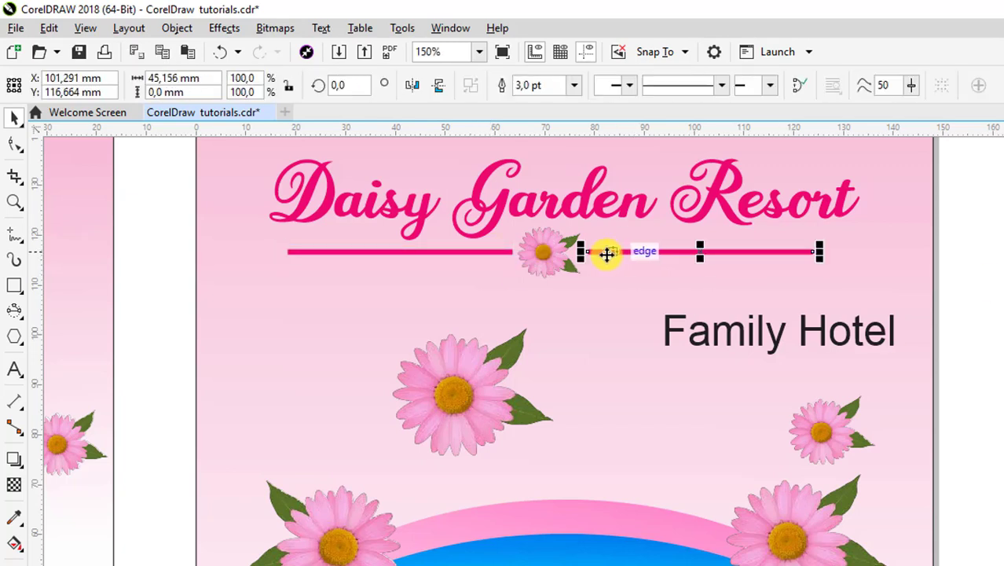
pyautogui.moveTo(533, 261); pyautogui.dragTo(541, 262)
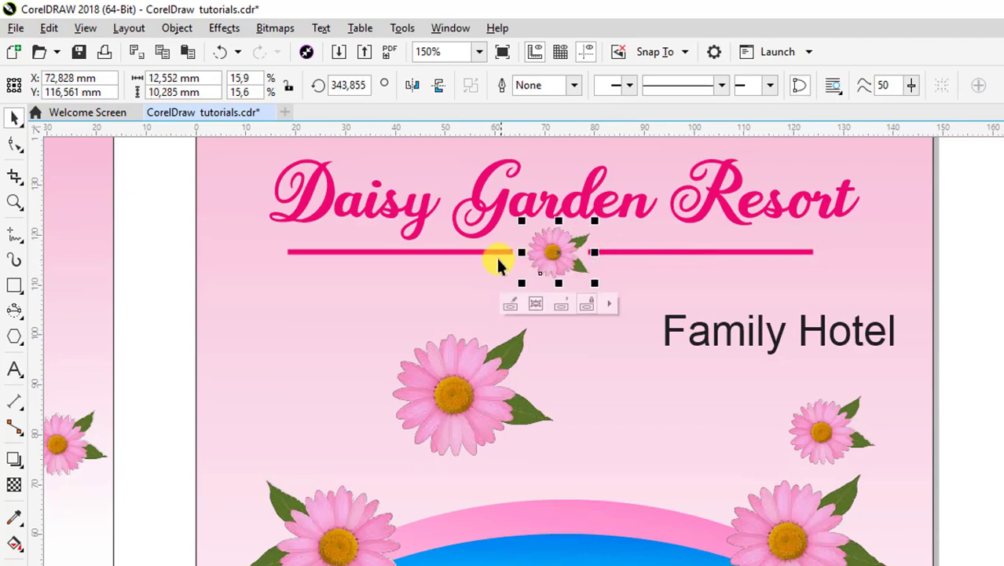
# - Group the small daisy with both divider lines and widen the group to roughly the title's width
pyautogui.keyDown('shift'); pyautogui.click(492, 251); pyautogui.keyUp('shift')
pyautogui.keyDown('shift'); pyautogui.click(610, 251); pyautogui.keyUp('shift')
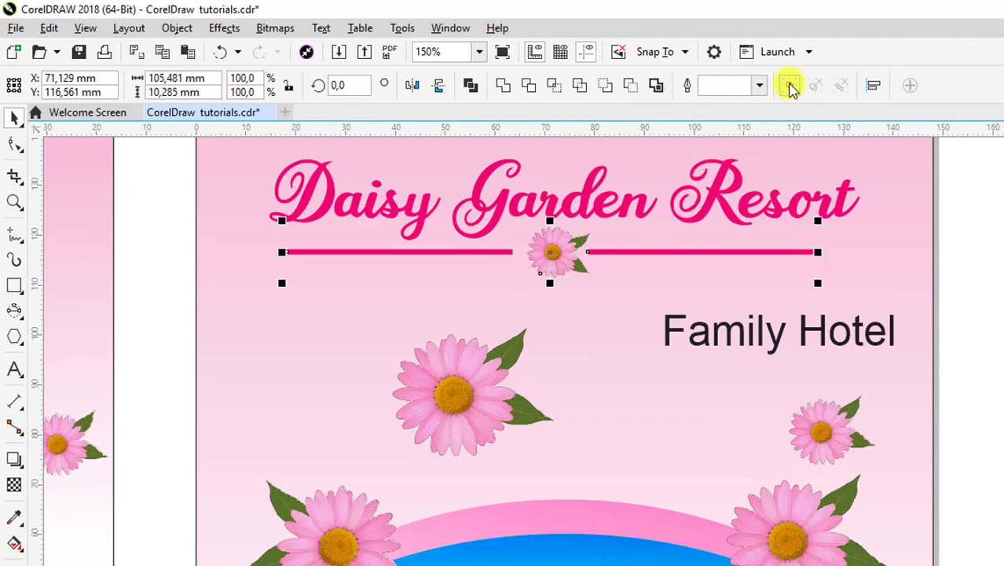
pyautogui.click(788, 84)
pyautogui.moveTo(818, 251); pyautogui.dragTo(859, 201)
pyautogui.moveTo(284, 253); pyautogui.dragTo(269, 218)
pyautogui.press('Escape')
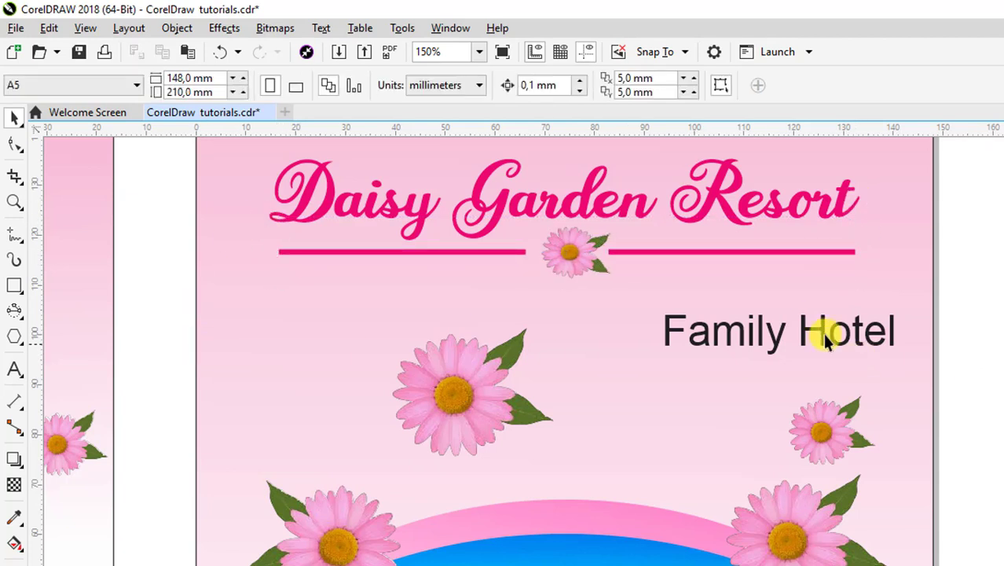
# - Set the Family Hotel text in the Rhyanie Lane font and place it just below the right divider line
pyautogui.moveTo(818, 329); pyautogui.dragTo(801, 301)
pyautogui.click(502, 85)
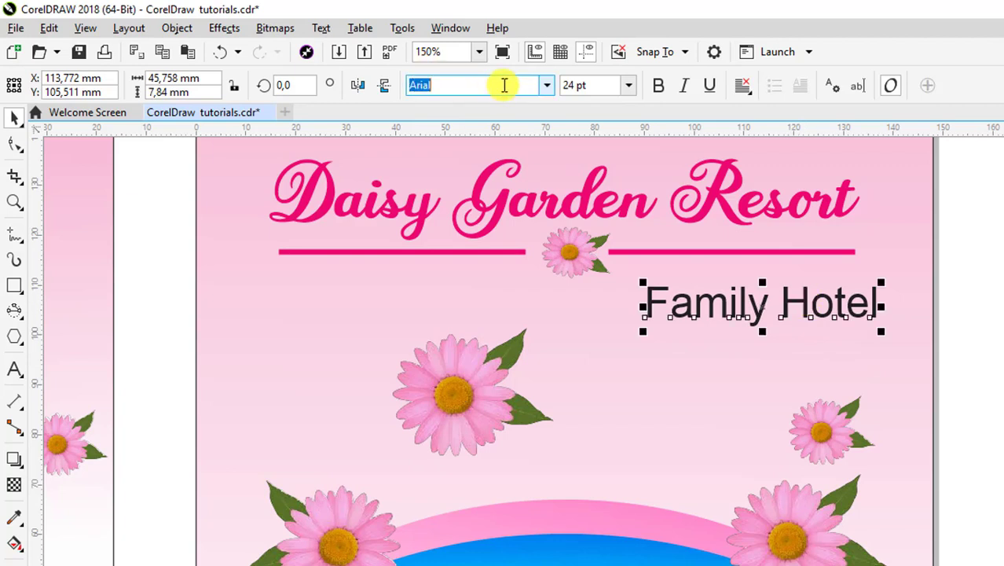
pyautogui.click(546, 85)
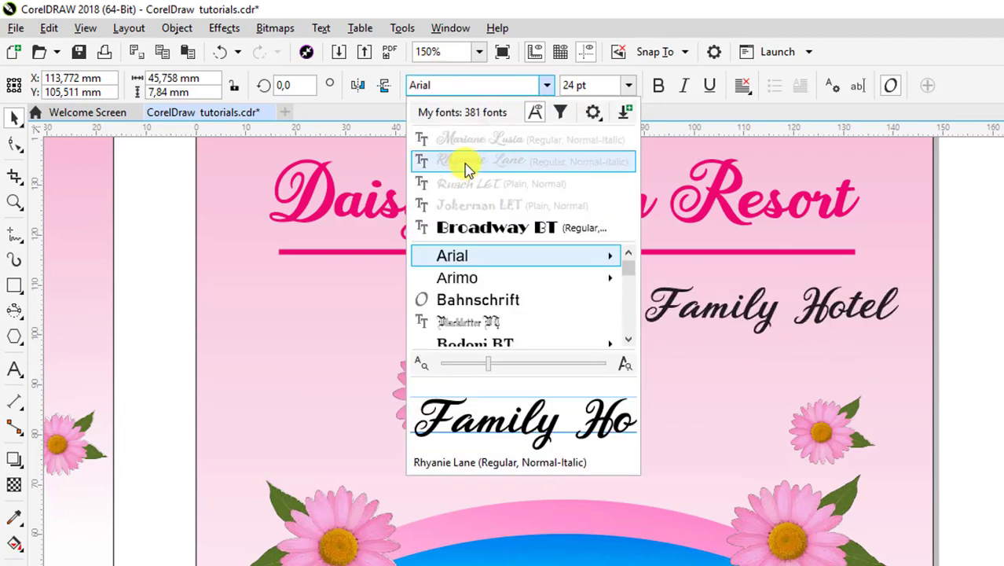
pyautogui.click(509, 163)
pyautogui.moveTo(723, 315); pyautogui.dragTo(697, 296)
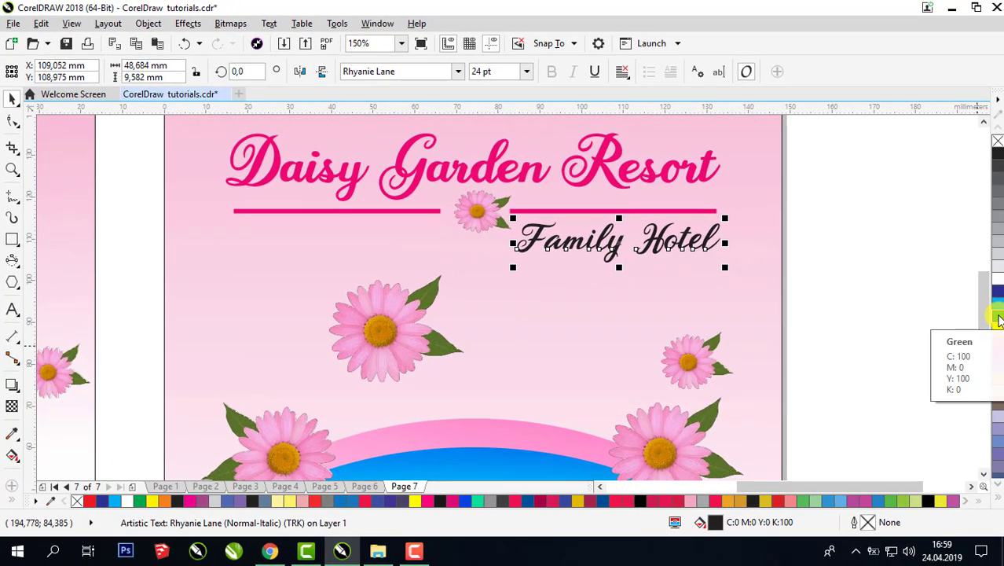
# - Fill the Family Hotel text with a light green of C54 M0 Y100 K0
pyautogui.moveTo(997, 316); pyautogui.dragTo(655, 244)
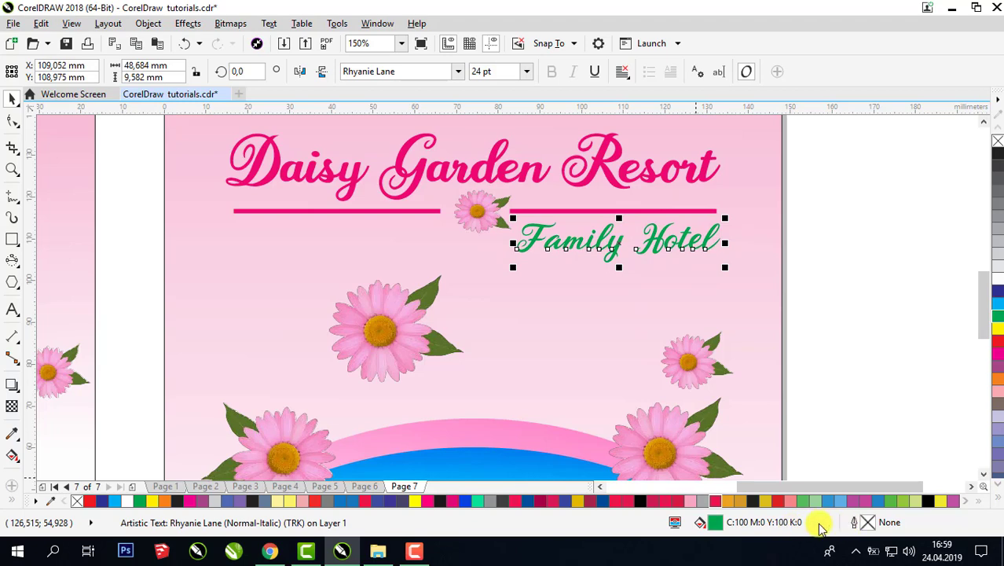
pyautogui.doubleClick(715, 522)
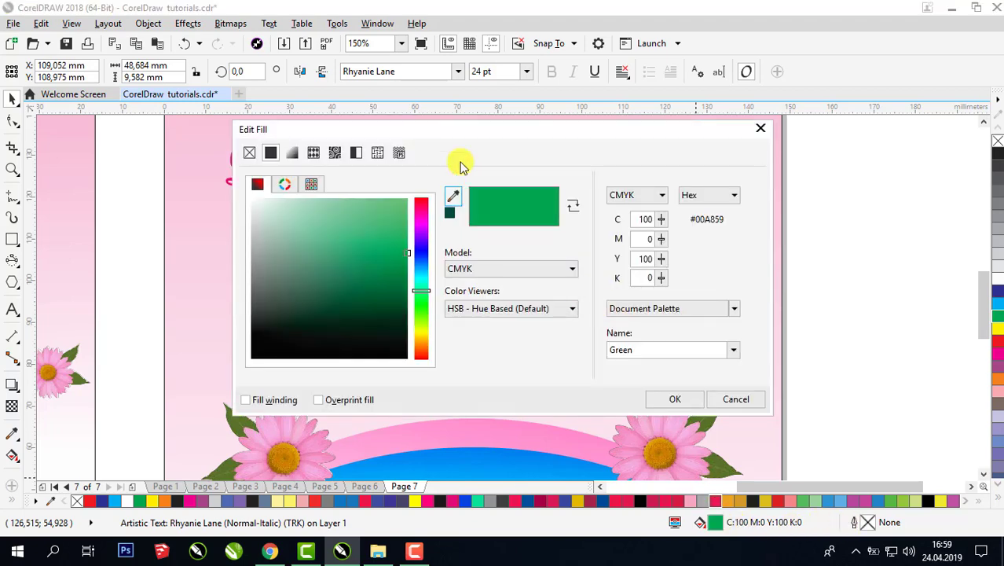
pyautogui.moveTo(484, 131); pyautogui.dragTo(751, 128)
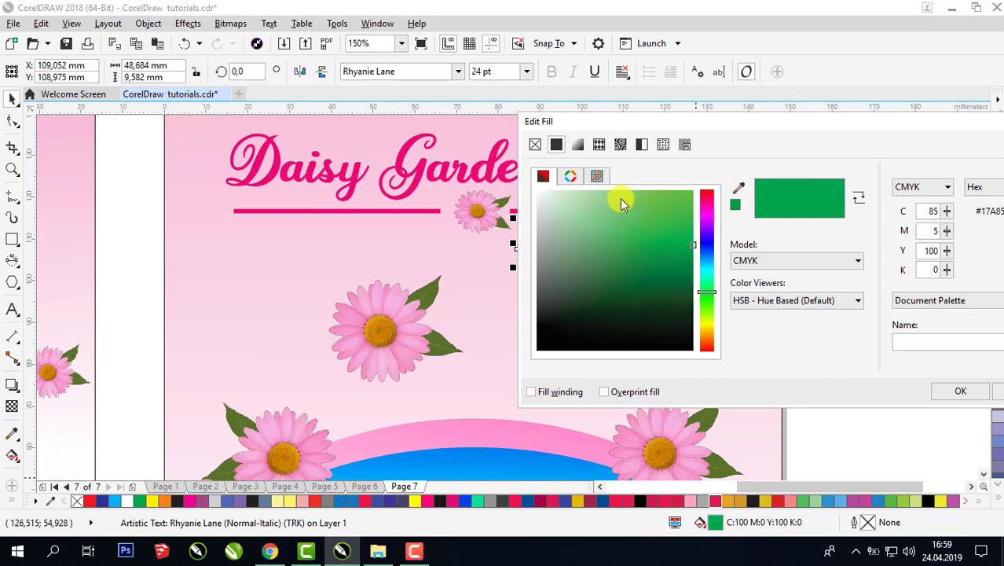
pyautogui.moveTo(621, 197); pyautogui.dragTo(635, 193)
pyautogui.click(958, 392)
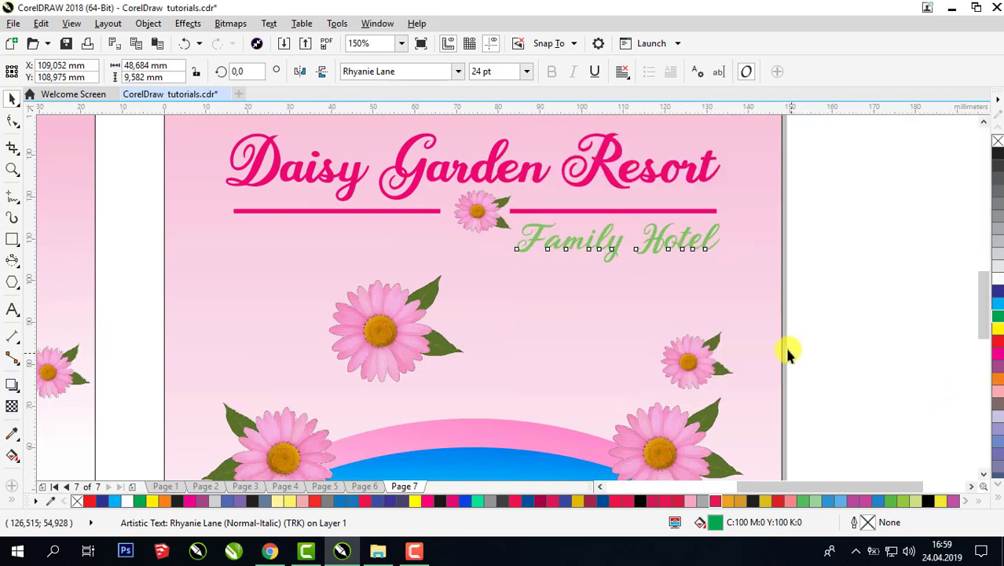
pyautogui.doubleClick(716, 525)
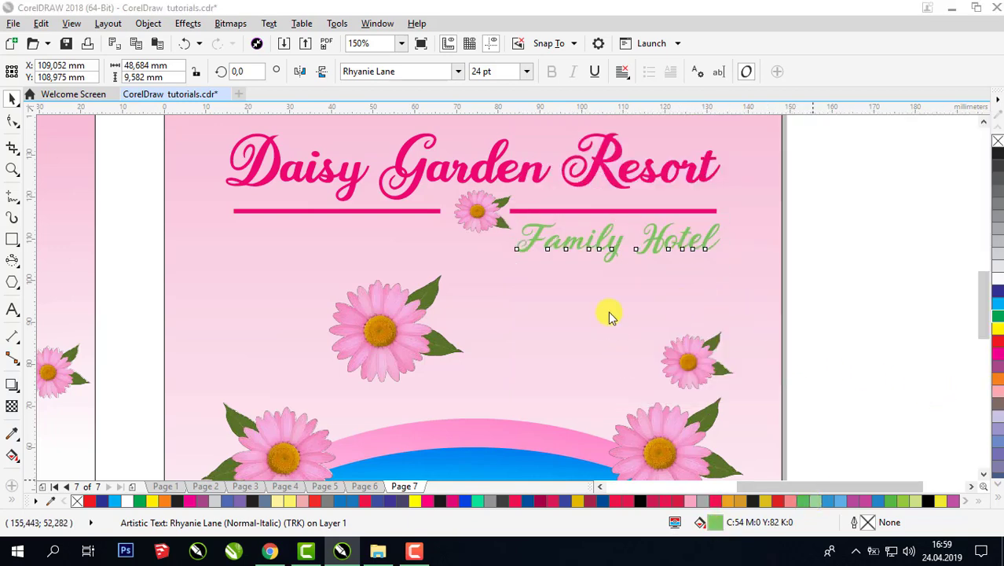
pyautogui.moveTo(354, 236); pyautogui.dragTo(367, 216)
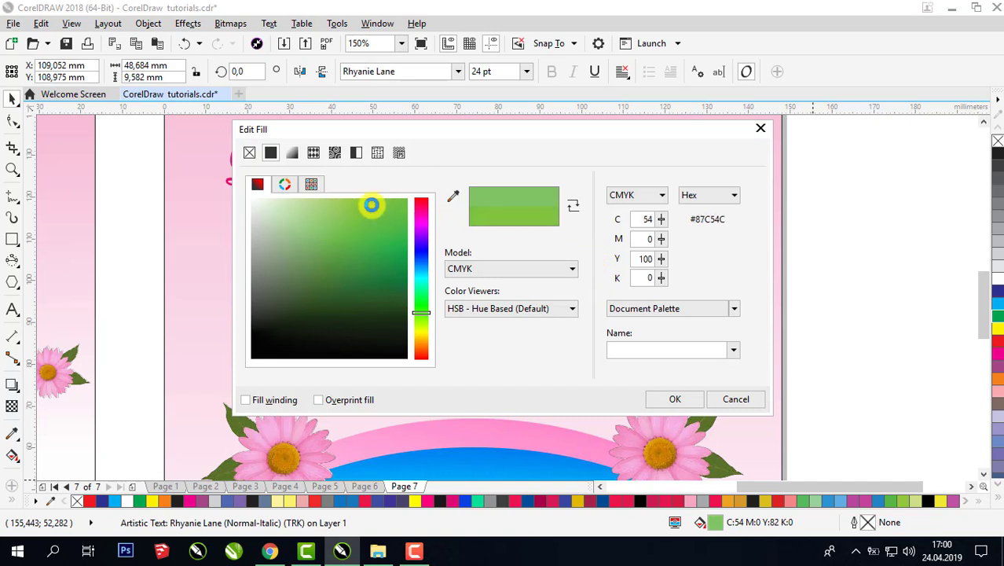
pyautogui.click(669, 400)
pyautogui.click(842, 268)
# - Examine the recreated flyer side by side with the original design
pyautogui.scroll(-2, 842, 268)
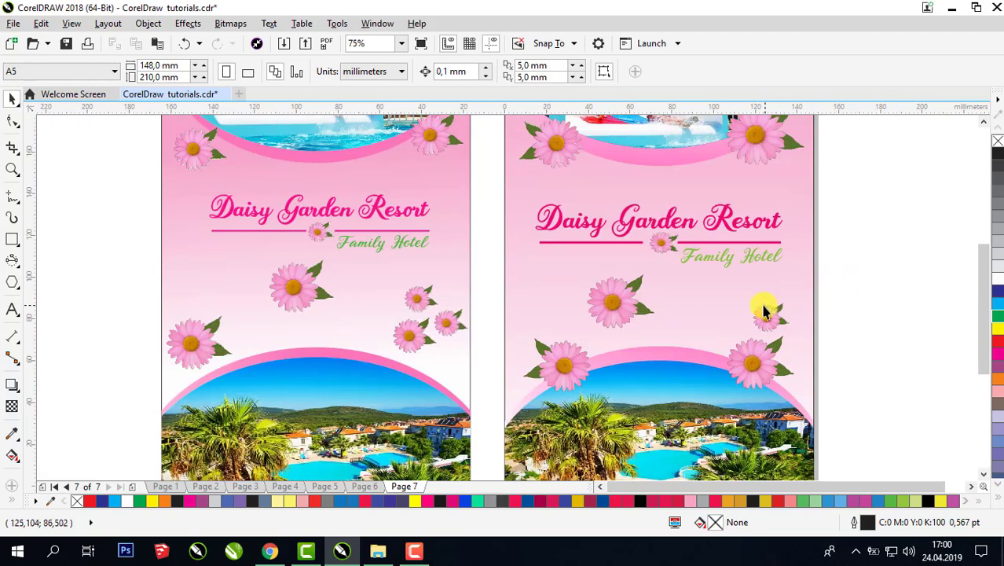
pyautogui.click(971, 486)
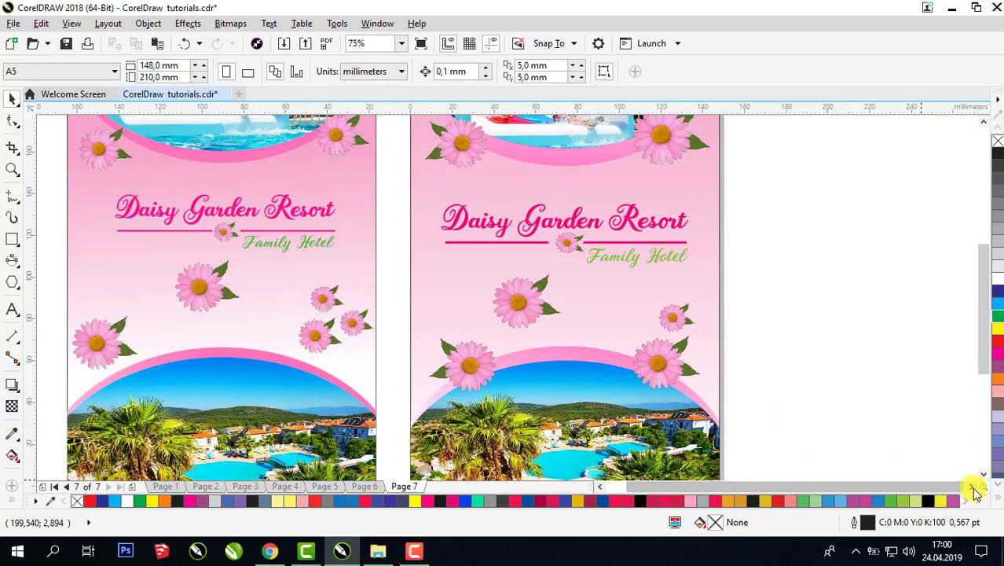
pyautogui.scroll(-1, 894, 375)
pyautogui.click(983, 473)
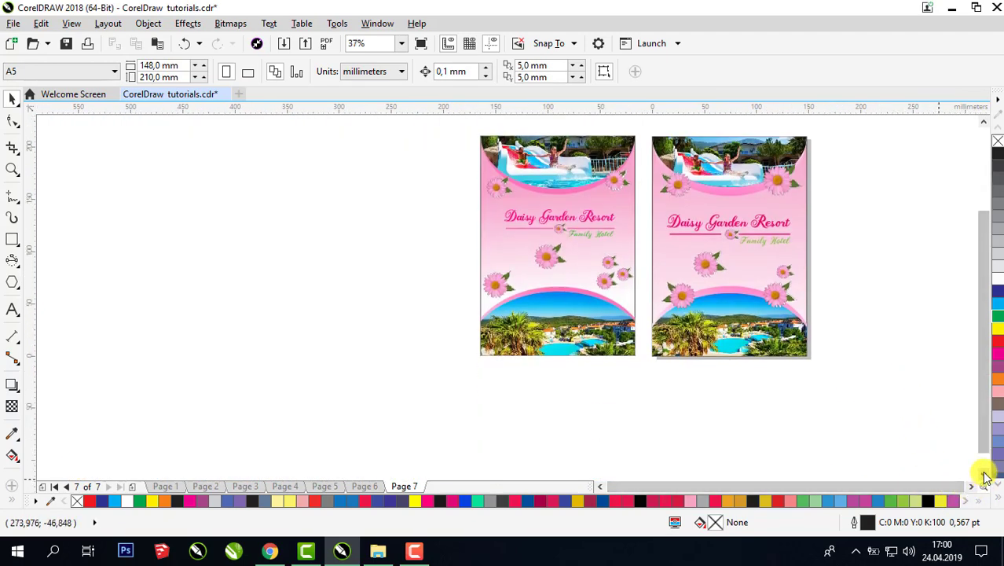
pyautogui.click(971, 486)
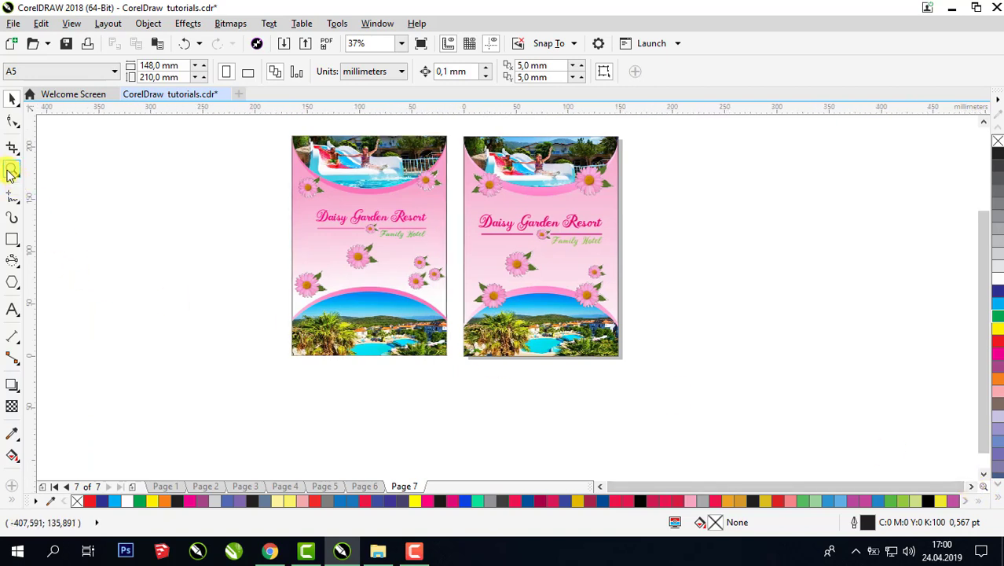
pyautogui.click(11, 170)
pyautogui.moveTo(279, 135); pyautogui.dragTo(621, 352)
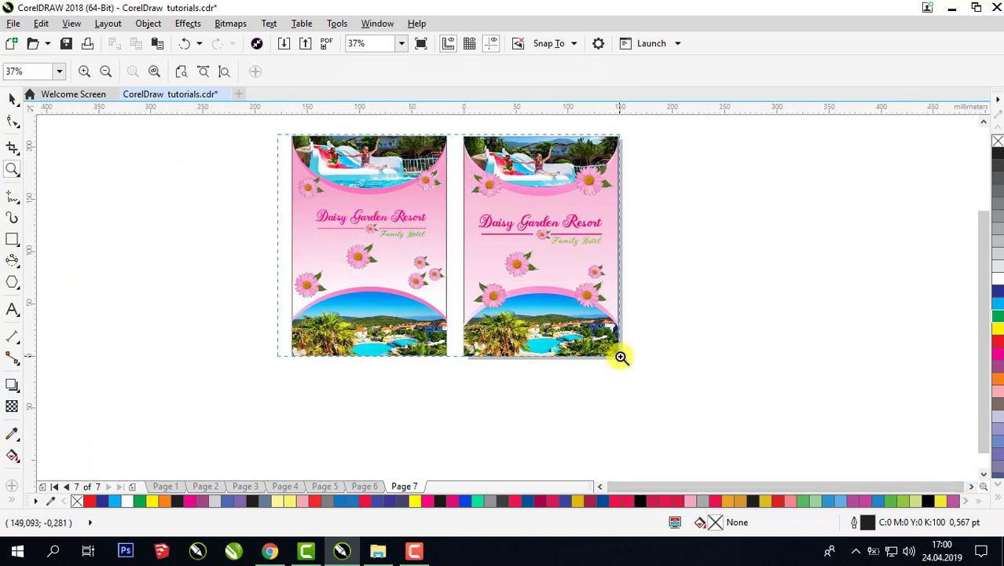